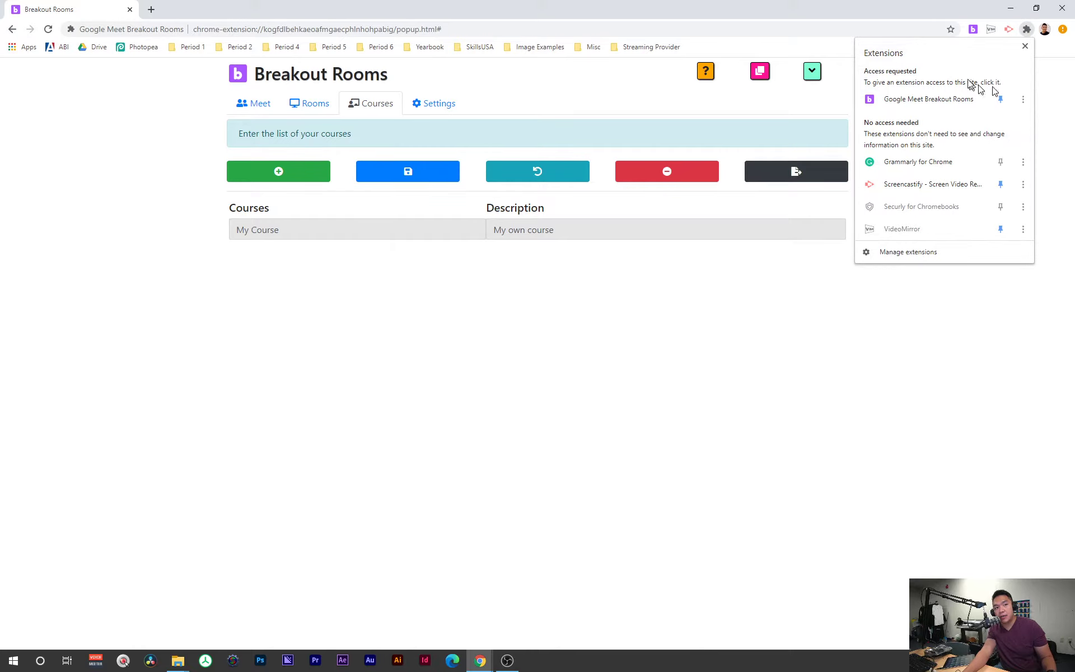
# Step: Close the Extensions menu and dock the Breakout Rooms window beside Classroom
pyautogui.click(1049, 79)
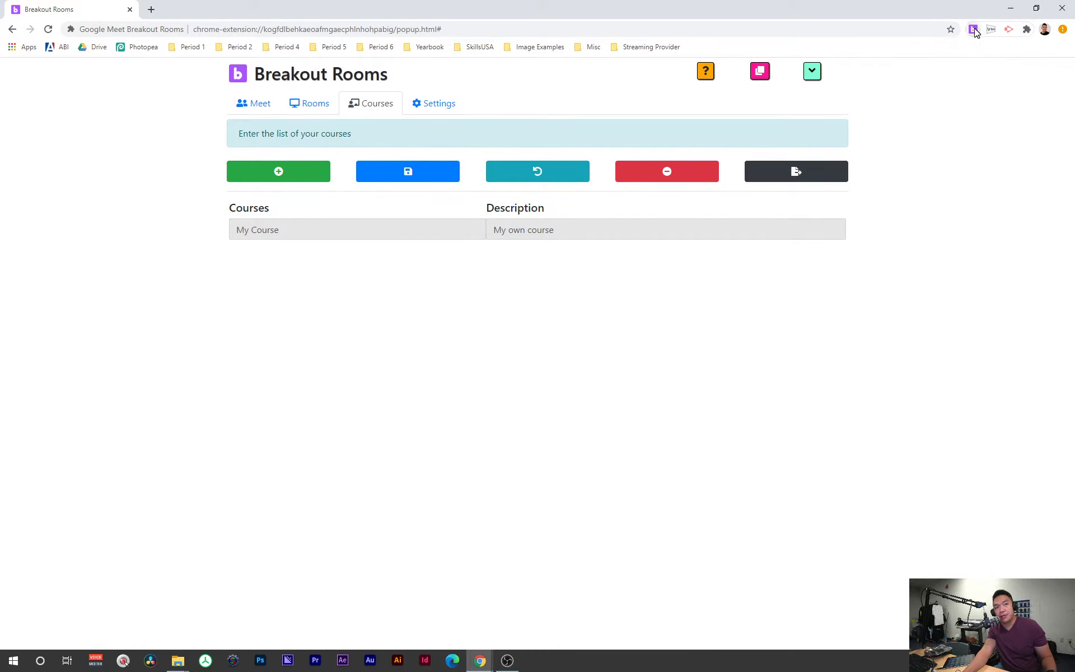
pyautogui.moveTo(676, 6); pyautogui.dragTo(820, 41)
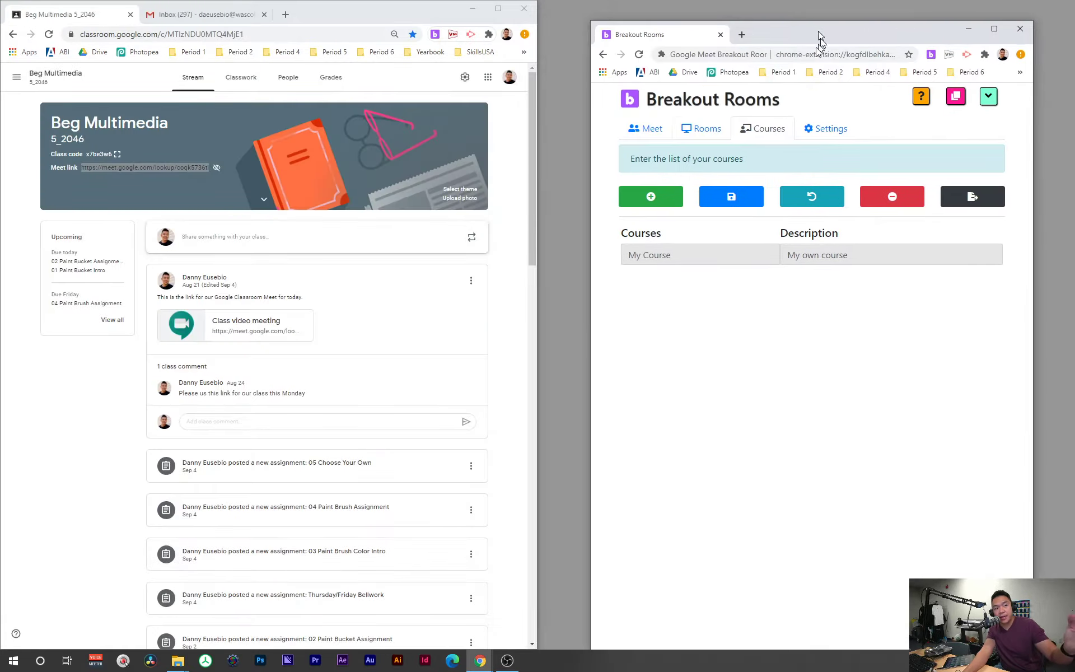
pyautogui.click(652, 128)
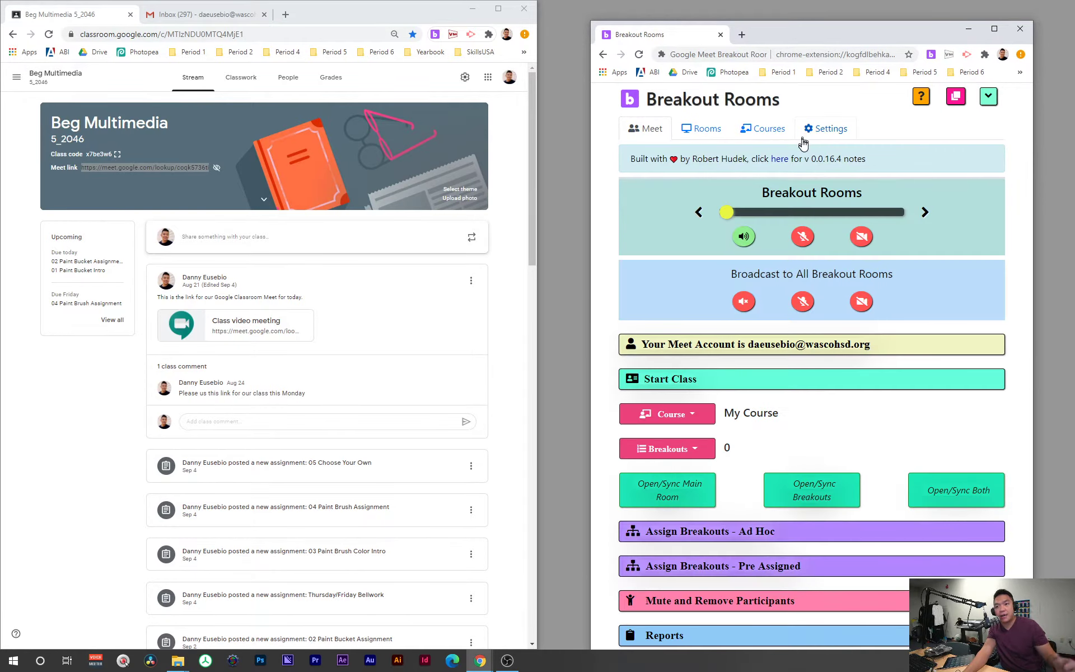
# Step: Look through the Rooms, Meet and Settings tabs, ending on the Courses list
pyautogui.click(706, 129)
pyautogui.click(650, 130)
pyautogui.click(703, 130)
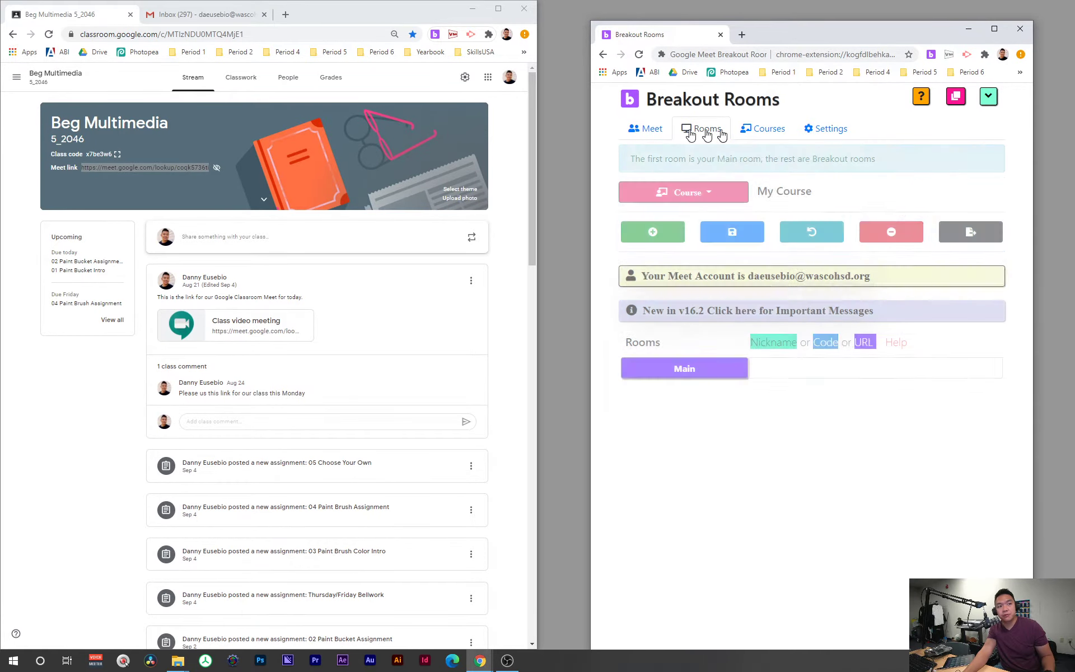
pyautogui.click(767, 132)
pyautogui.click(832, 130)
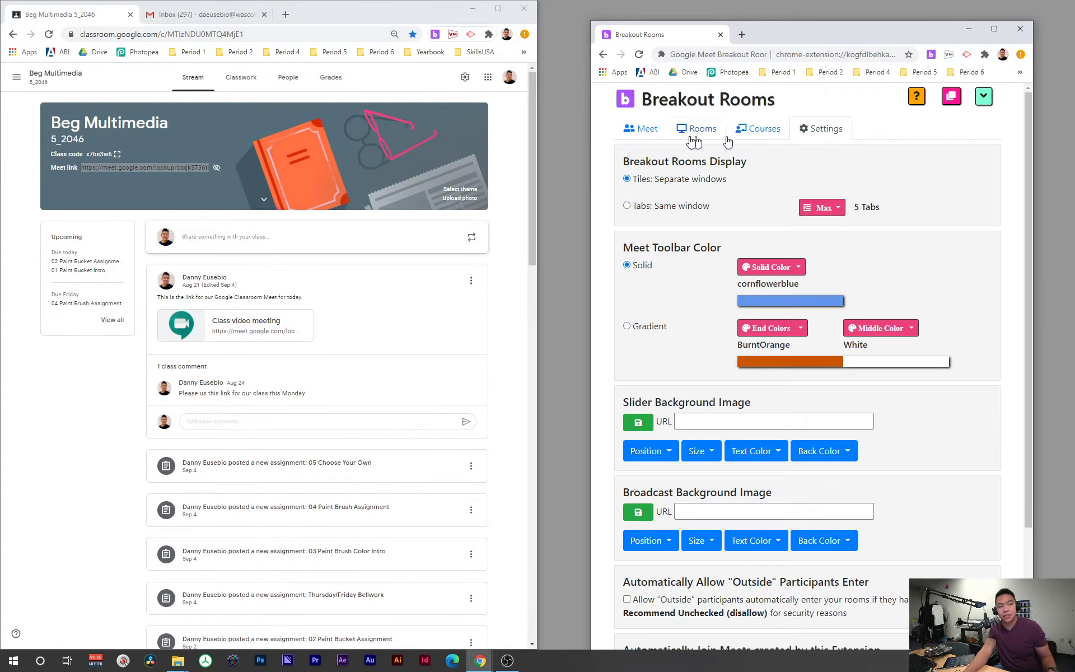
pyautogui.click(630, 134)
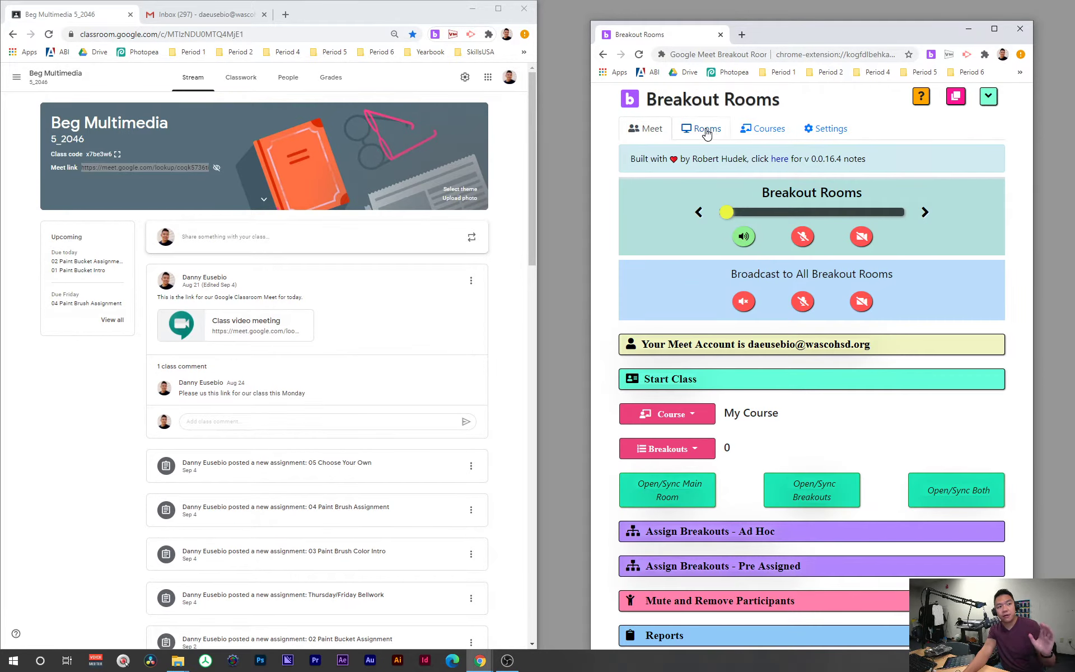
pyautogui.click(763, 130)
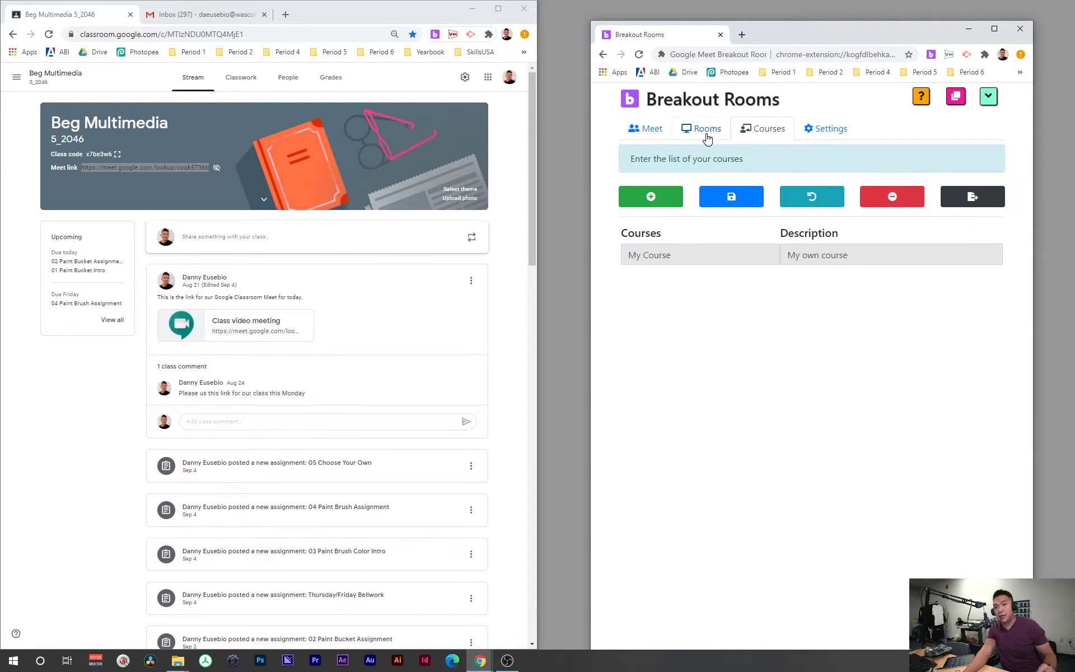
# Step: Add several new course rows to the Courses list
pyautogui.click(655, 198)
pyautogui.click(682, 273)
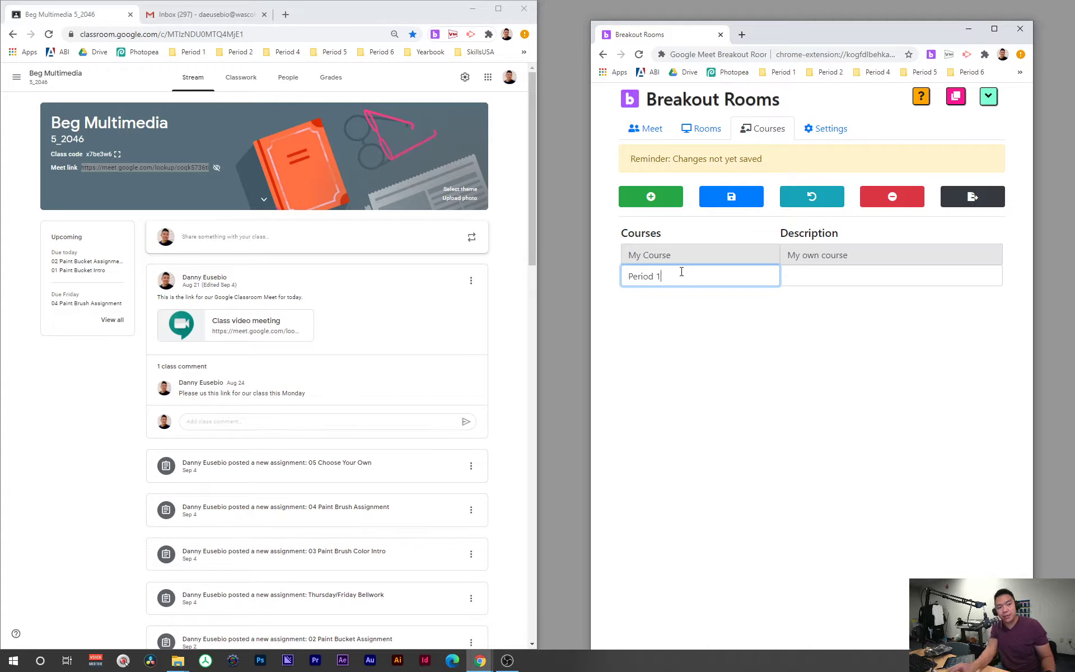
pyautogui.click(835, 283)
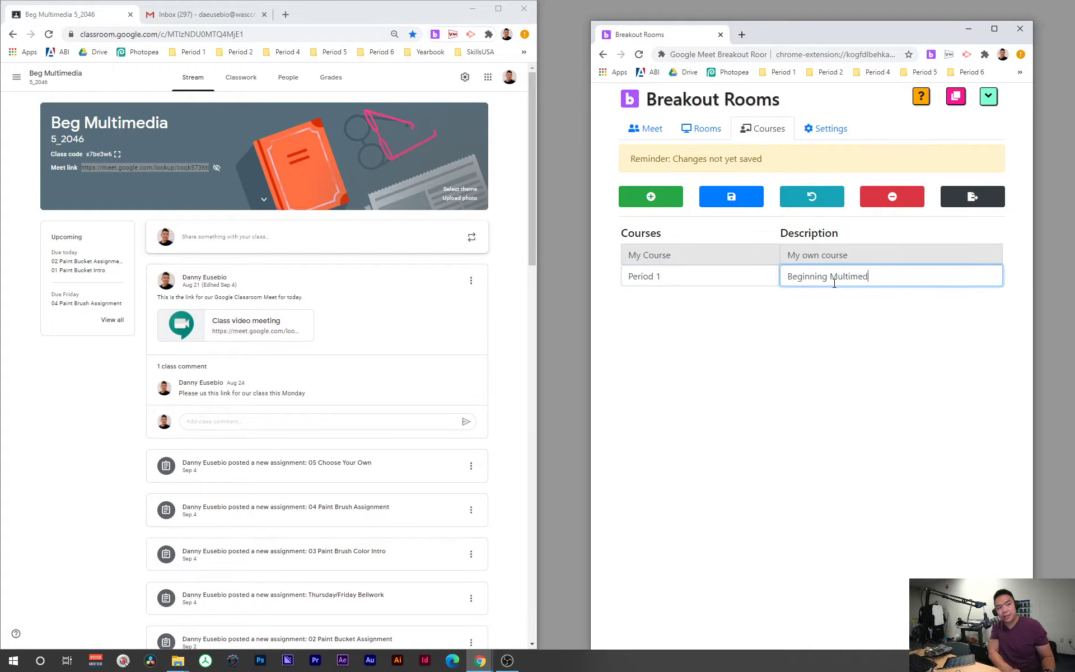
pyautogui.click(651, 196)
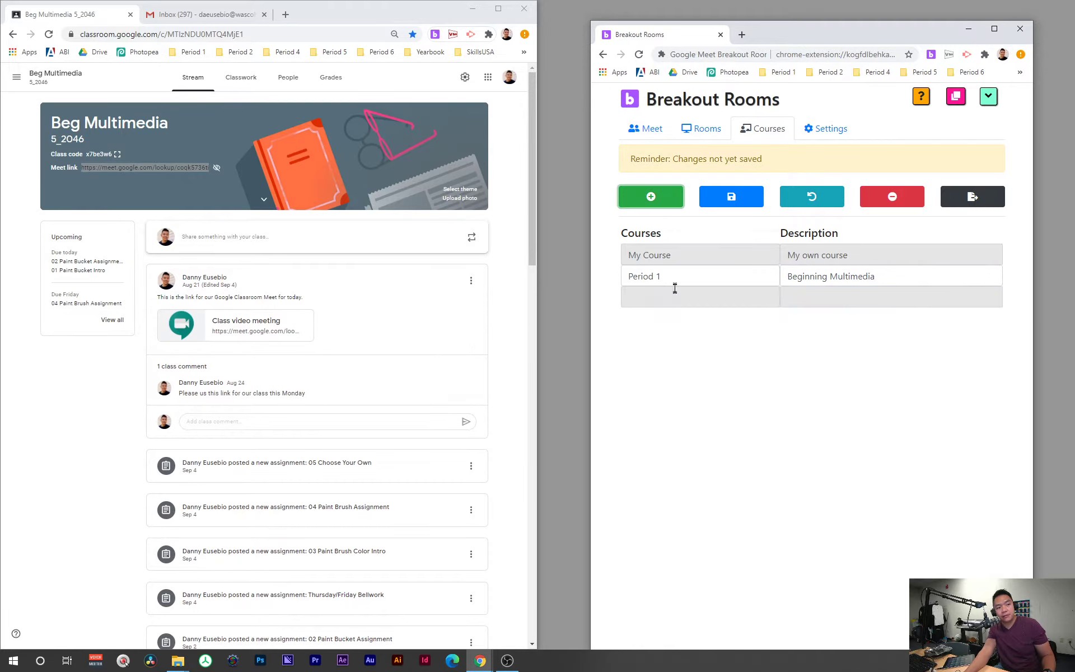
pyautogui.click(661, 206)
pyautogui.click(661, 206)
pyautogui.click(661, 206)
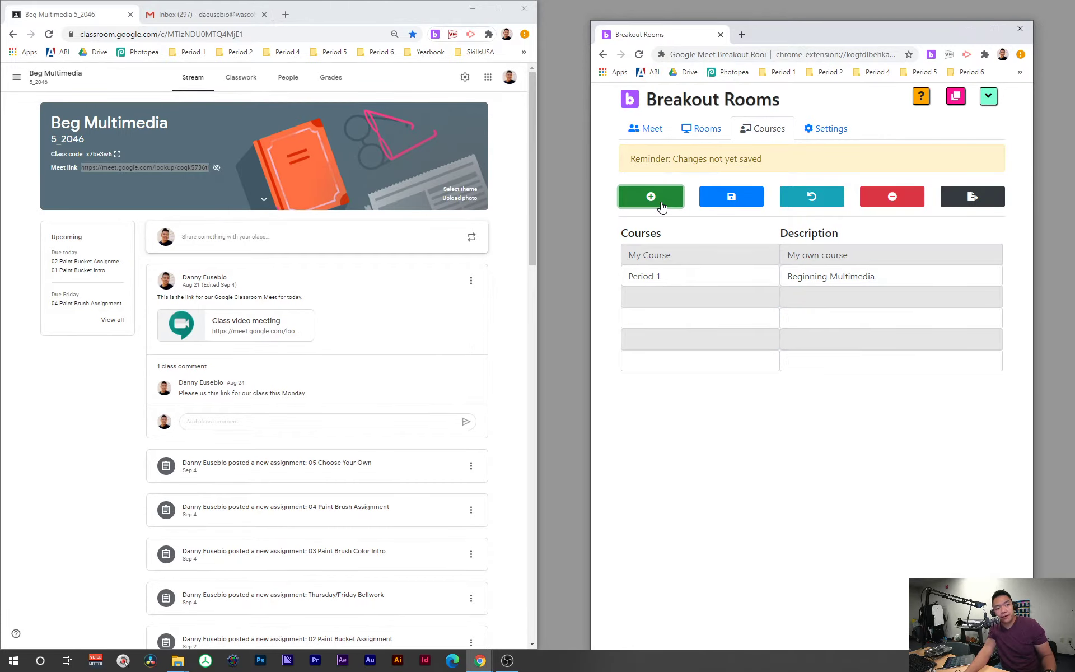
pyautogui.click(661, 206)
pyautogui.click(658, 203)
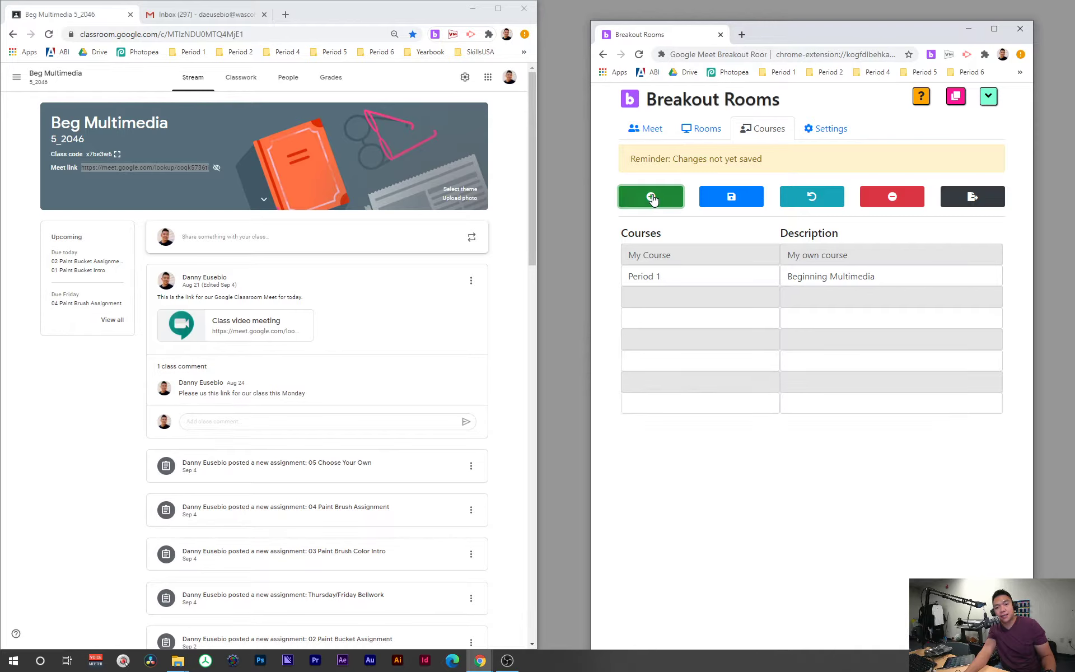
# Step: Name the courses Clubs, Period 3, Period 4, Period 5 and Period 6
pyautogui.click(712, 404)
pyautogui.write('Clubs')
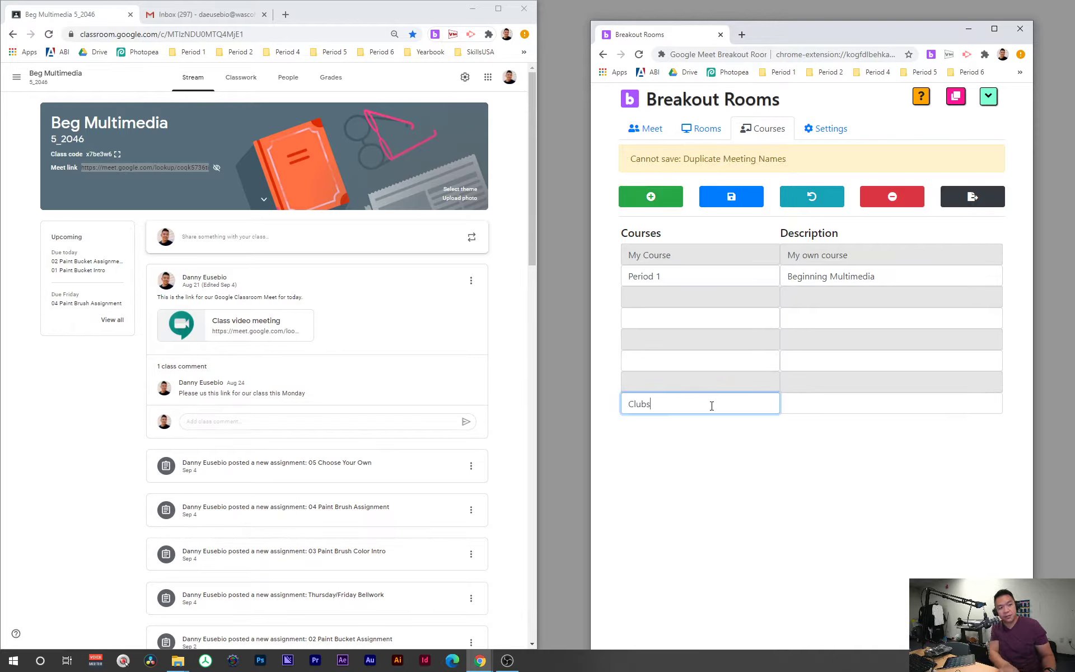
pyautogui.click(717, 302)
pyautogui.write('Perio')
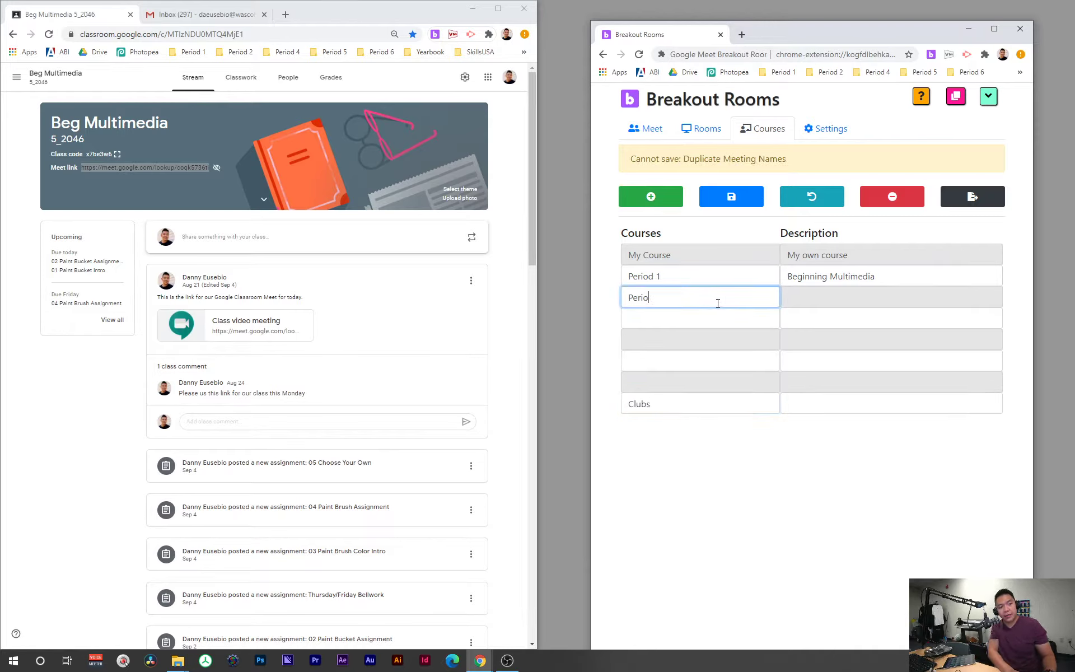
pyautogui.write('d 3')
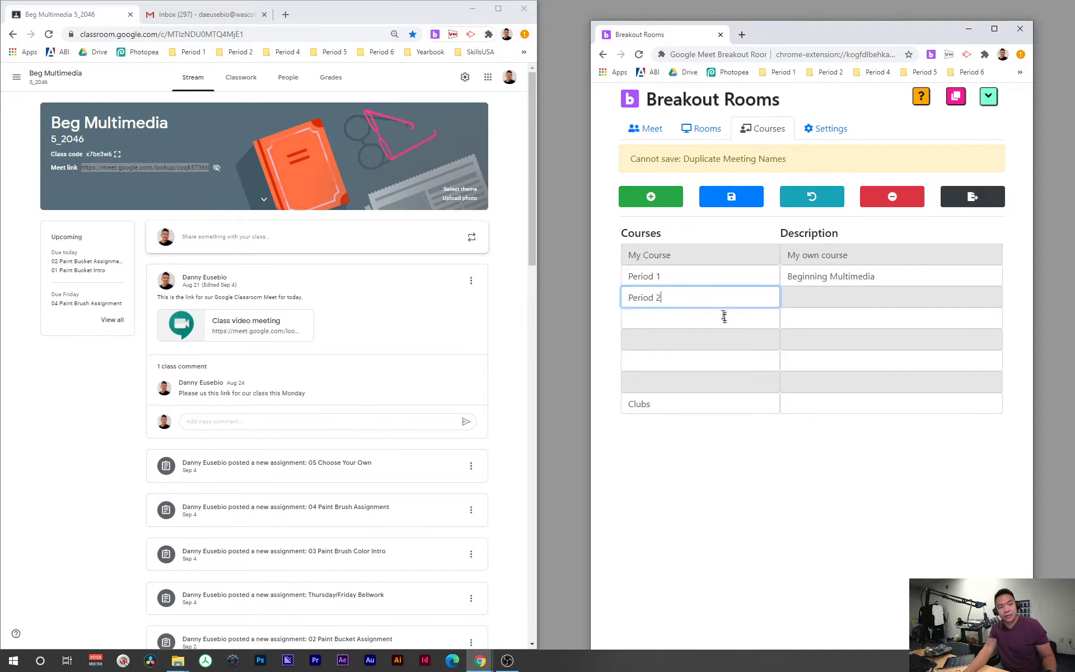
pyautogui.click(724, 318)
pyautogui.write('Period 4')
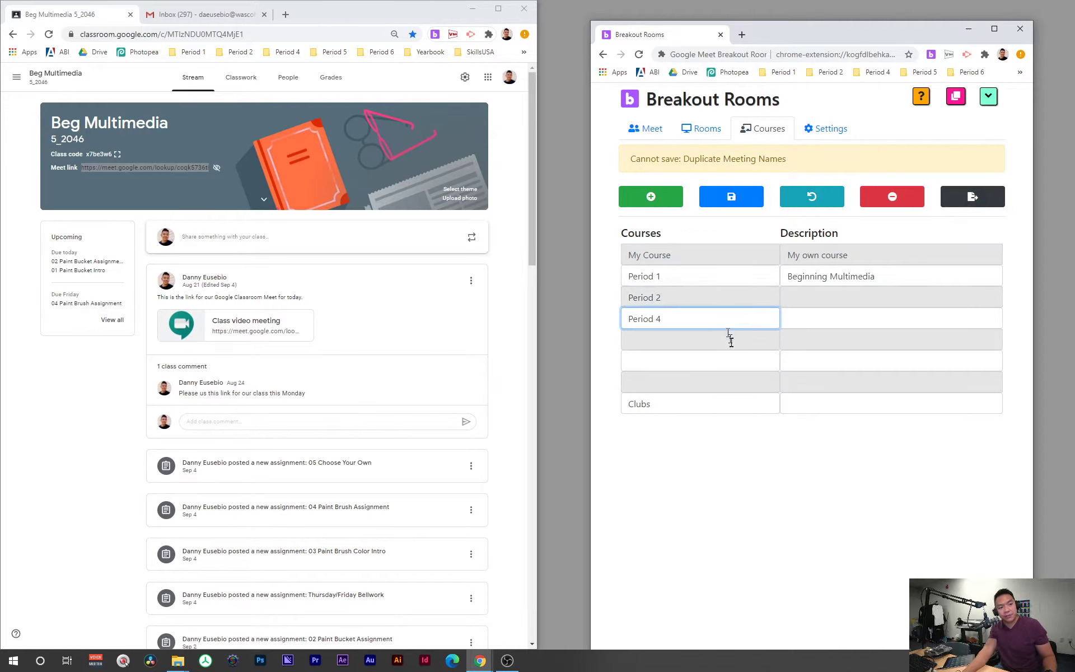
pyautogui.click(730, 340)
pyautogui.write('Period 5')
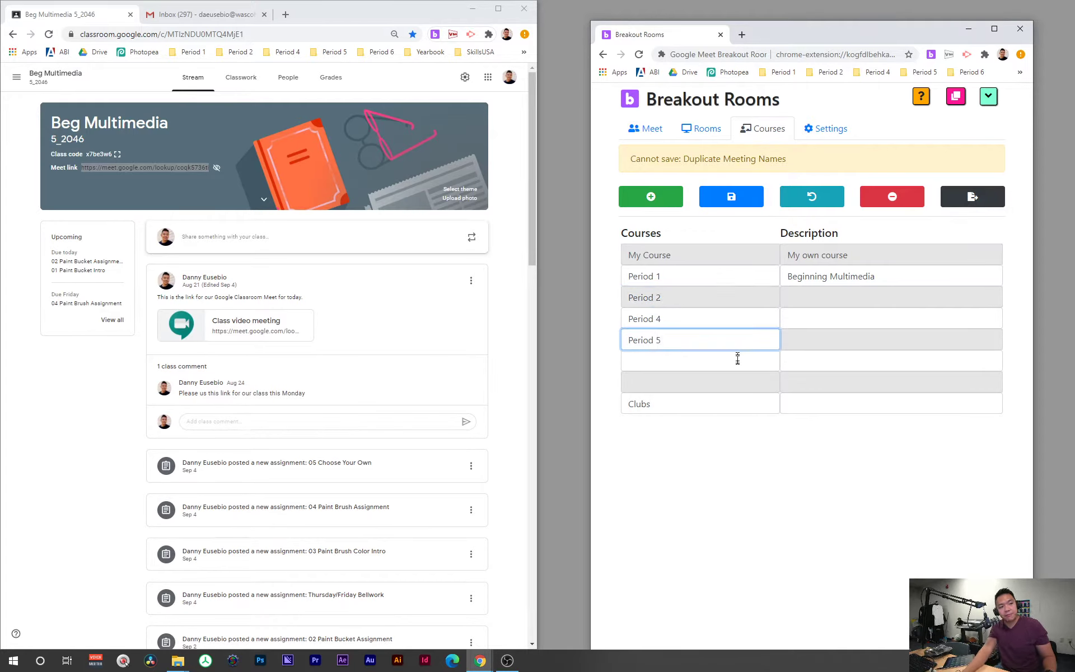
pyautogui.click(738, 361)
pyautogui.write('Period 6')
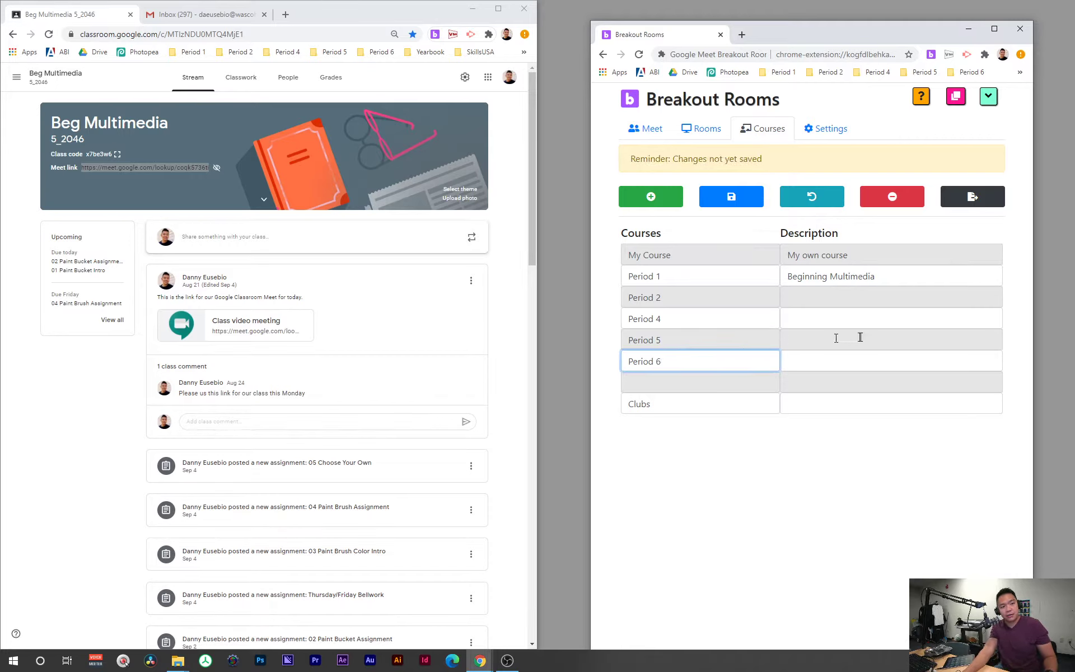
# Step: Describe Period 6 as Advance and Period 2 as Beginning Multimedia, name Extra, and save
pyautogui.click(869, 359)
pyautogui.write('Advance Multimedia')
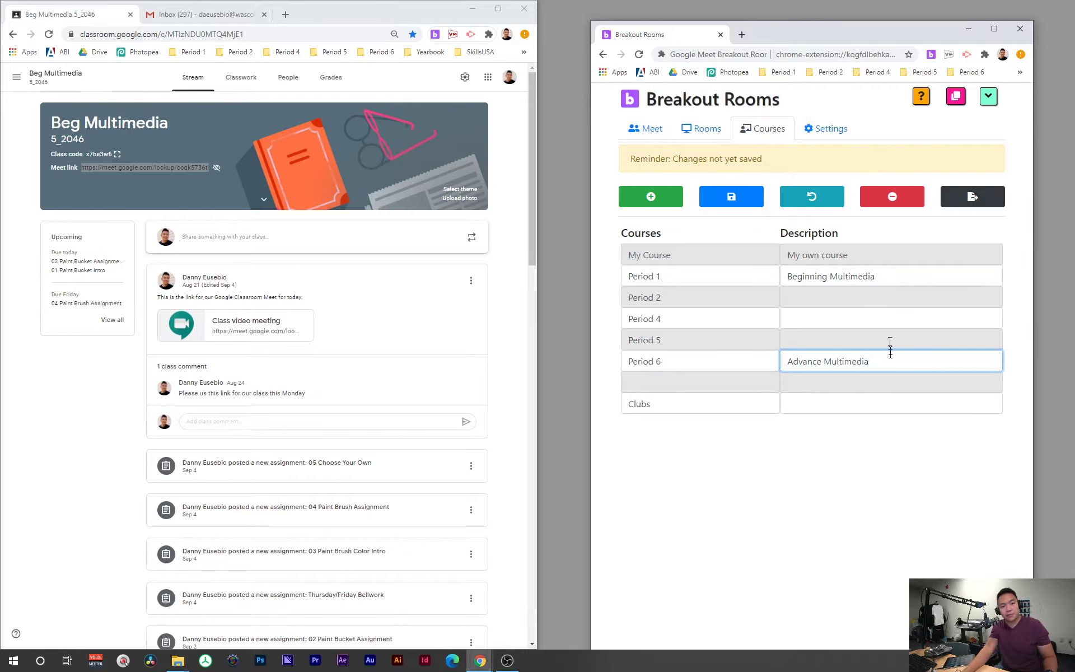
pyautogui.click(885, 281)
pyautogui.click(850, 298)
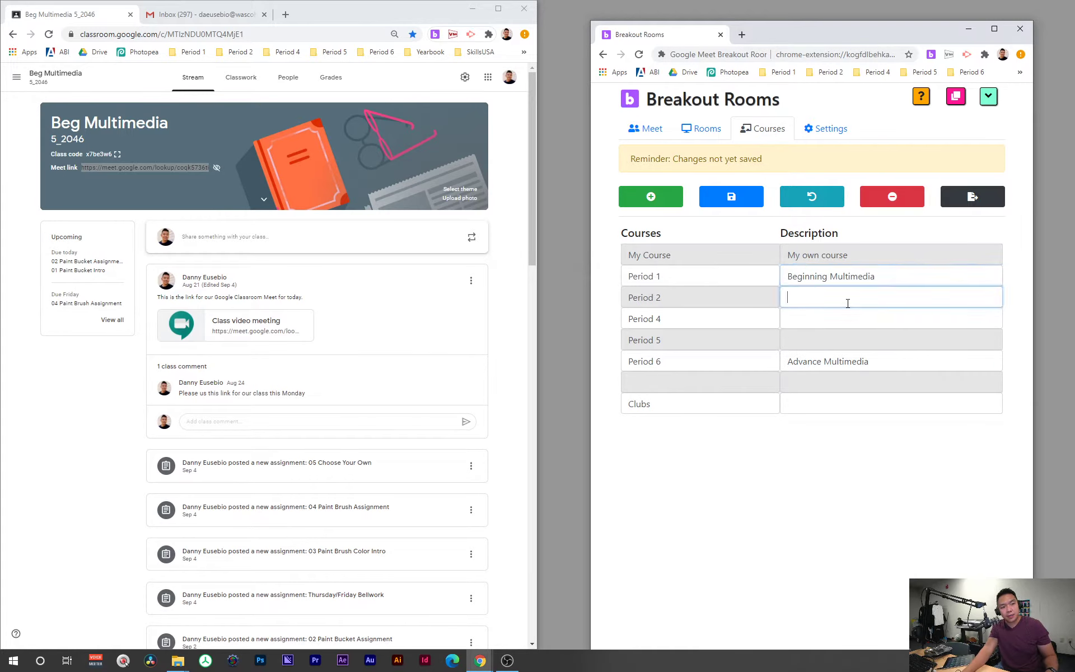
pyautogui.write('Beginning Multimedia')
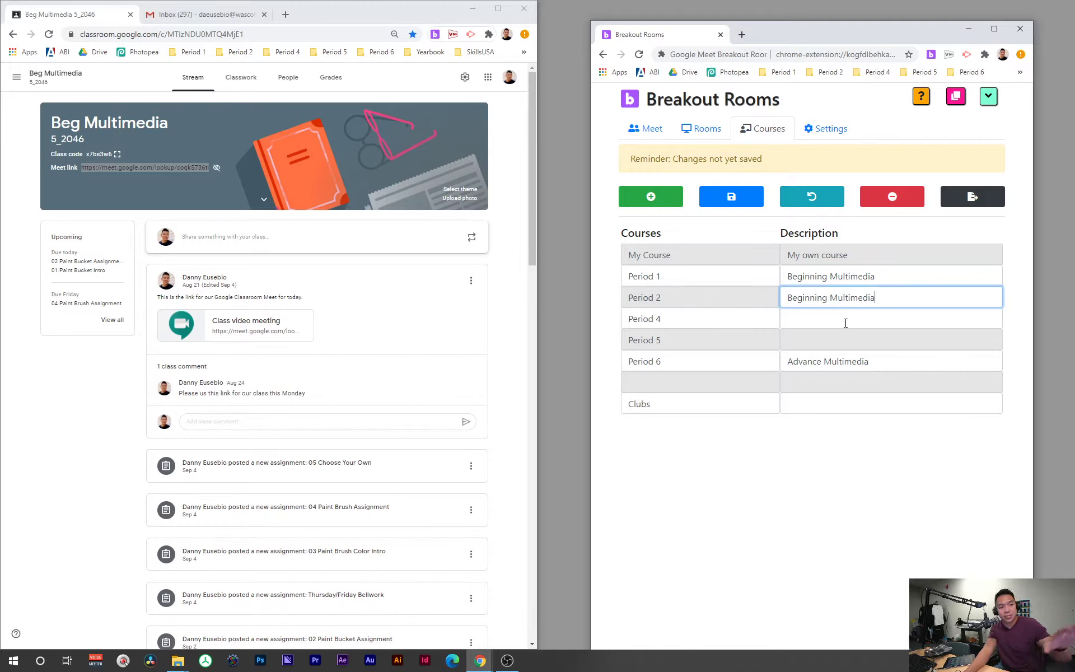
pyautogui.click(707, 380)
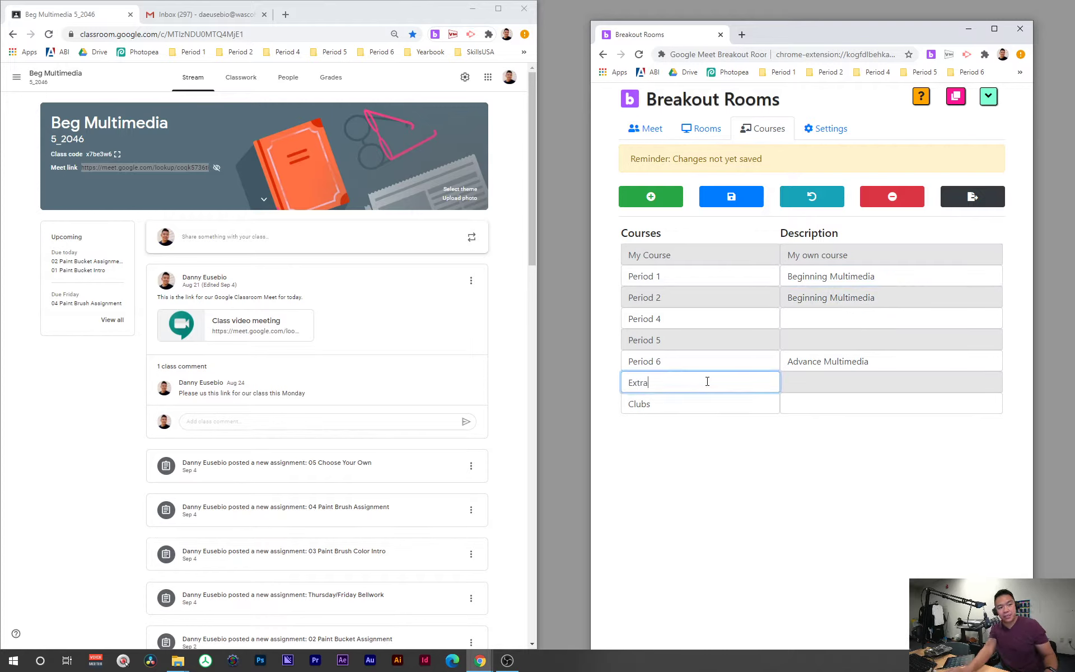
pyautogui.click(738, 204)
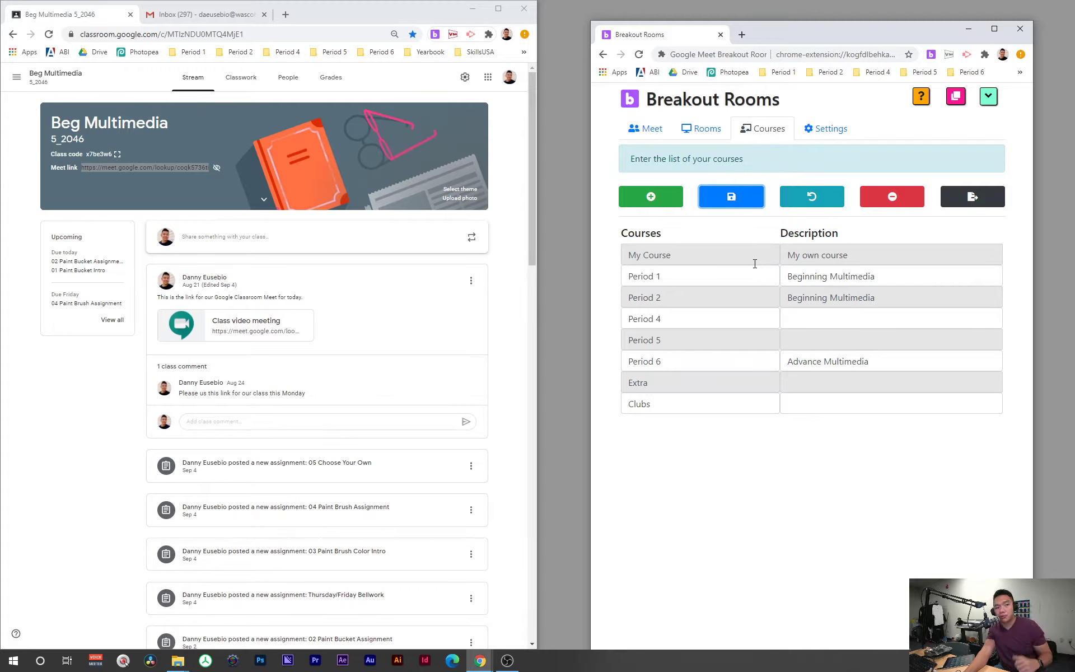
# Step: On the Rooms page, pick Period 1, then Period 2, from the Course dropdown
pyautogui.click(707, 131)
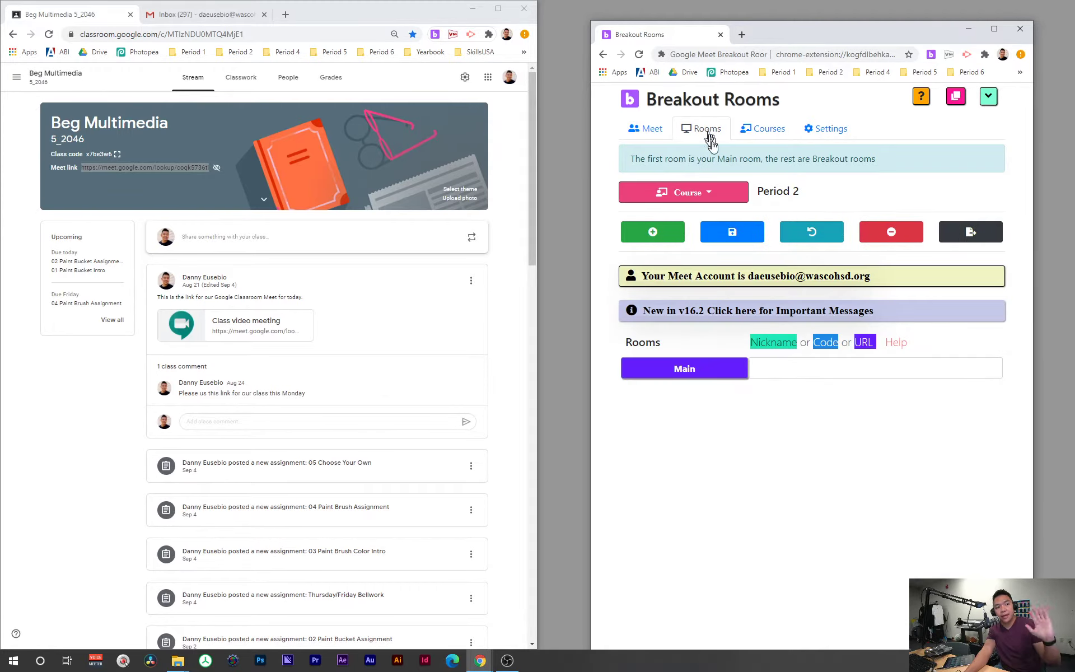
pyautogui.click(718, 193)
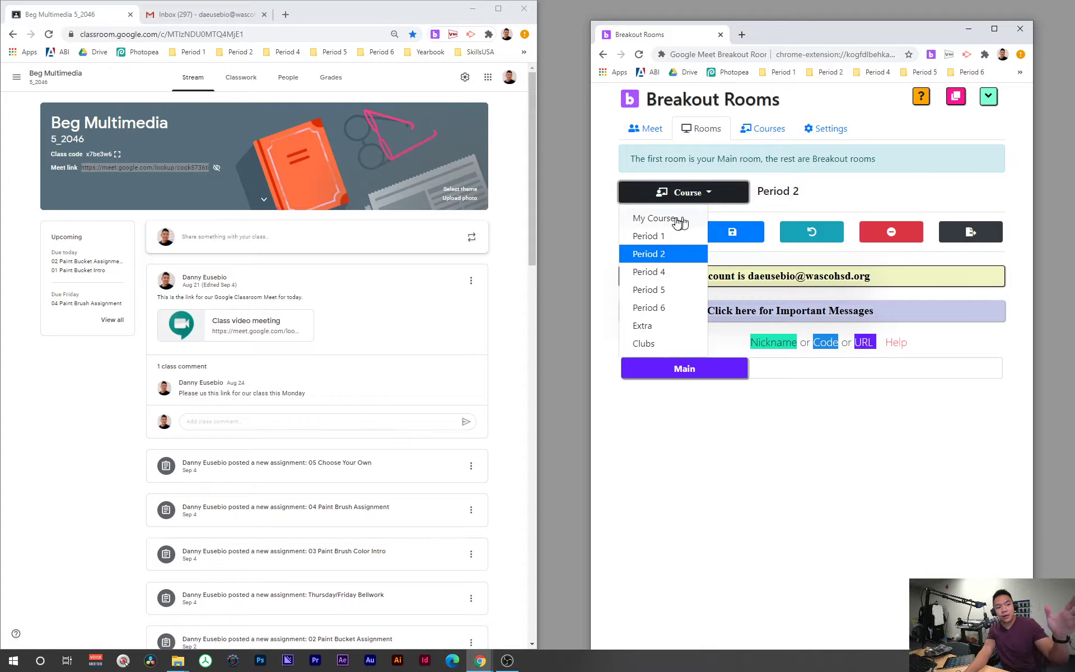
pyautogui.click(835, 201)
pyautogui.click(722, 196)
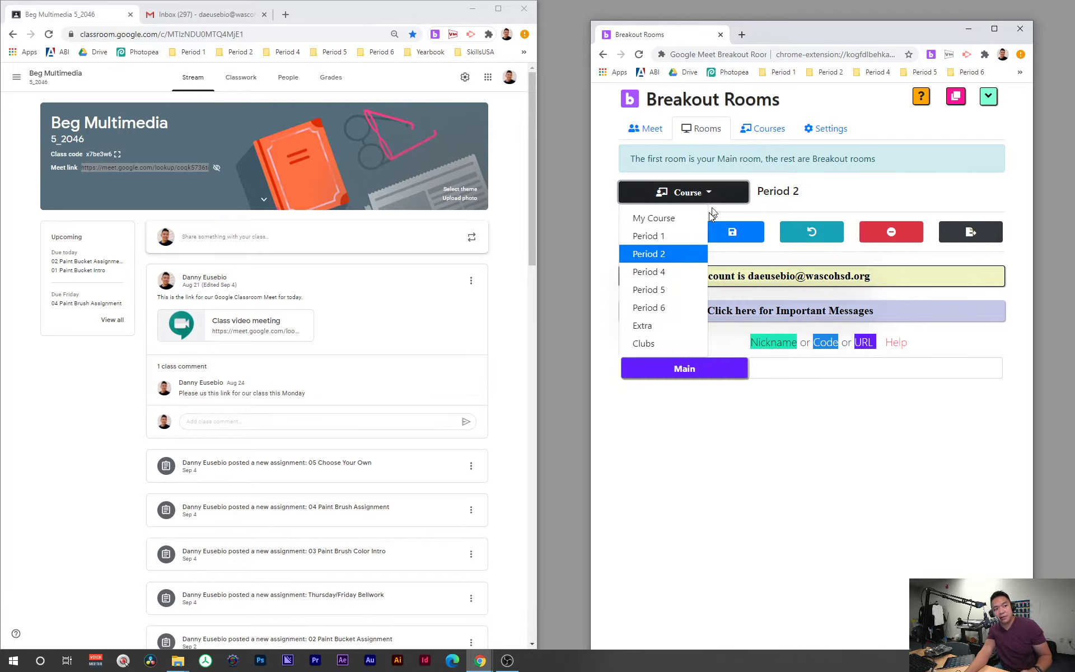
pyautogui.click(672, 235)
pyautogui.click(704, 199)
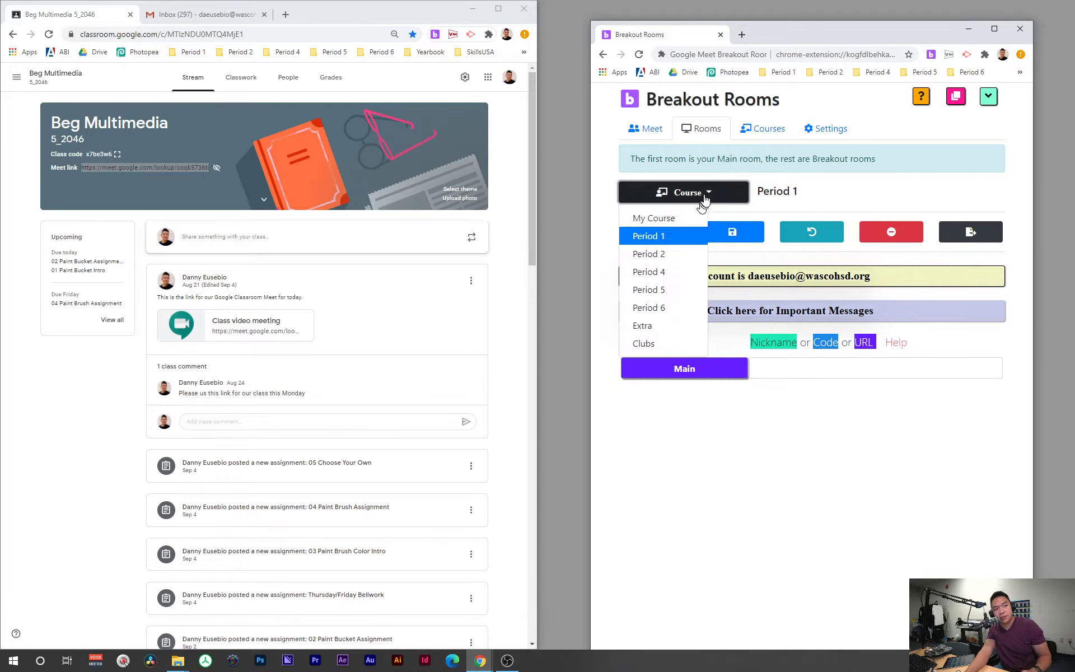
pyautogui.click(677, 253)
# Step: Cycle through Period 4, 5, 6 and Extra, then settle on Period 1
pyautogui.click(703, 202)
pyautogui.click(672, 272)
pyautogui.click(708, 202)
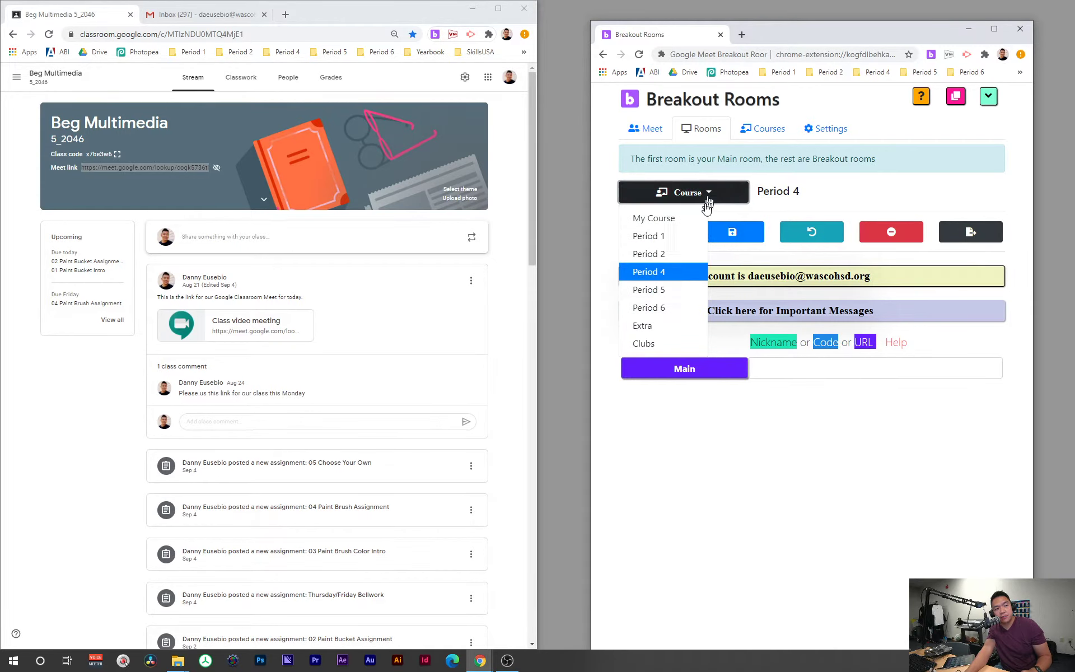
pyautogui.click(692, 290)
pyautogui.click(700, 199)
pyautogui.click(690, 307)
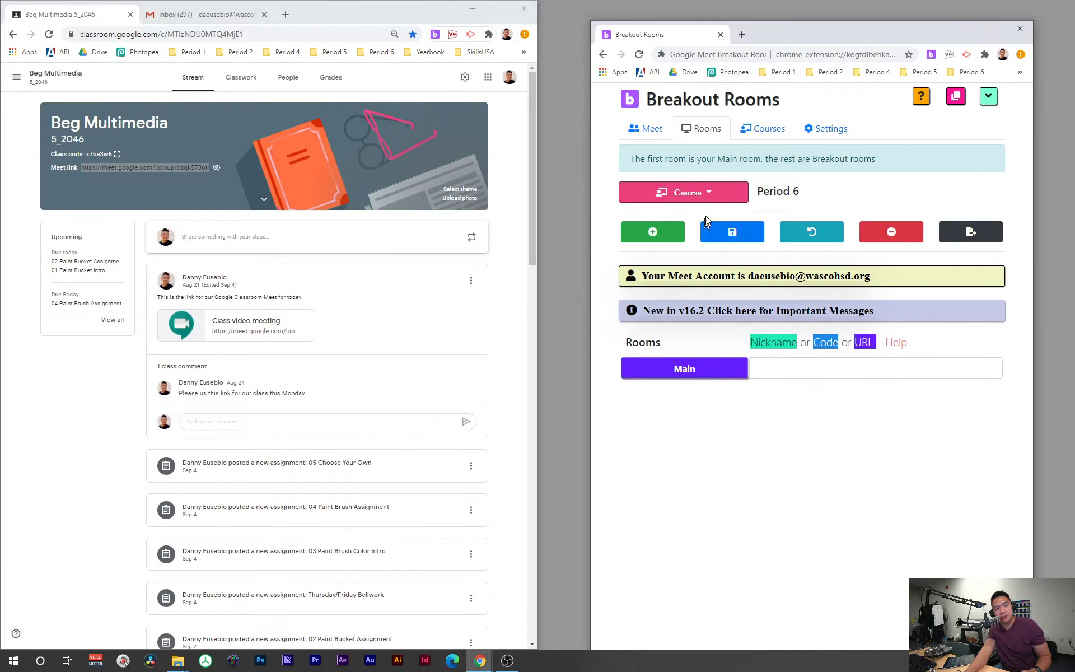
pyautogui.click(704, 199)
pyautogui.click(683, 326)
pyautogui.click(698, 199)
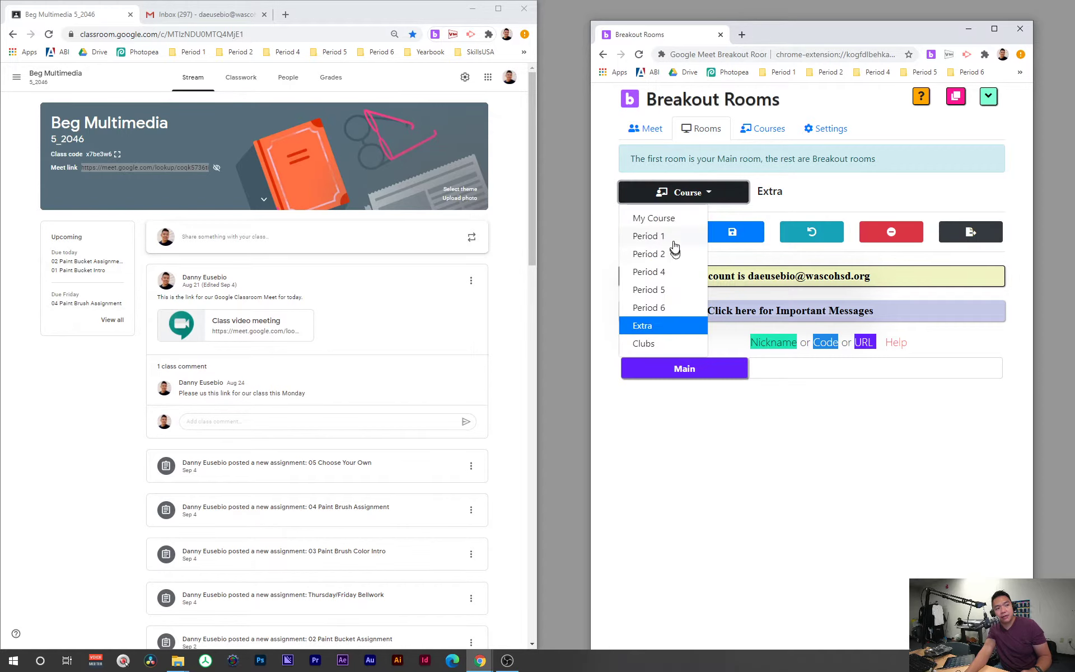
pyautogui.click(676, 239)
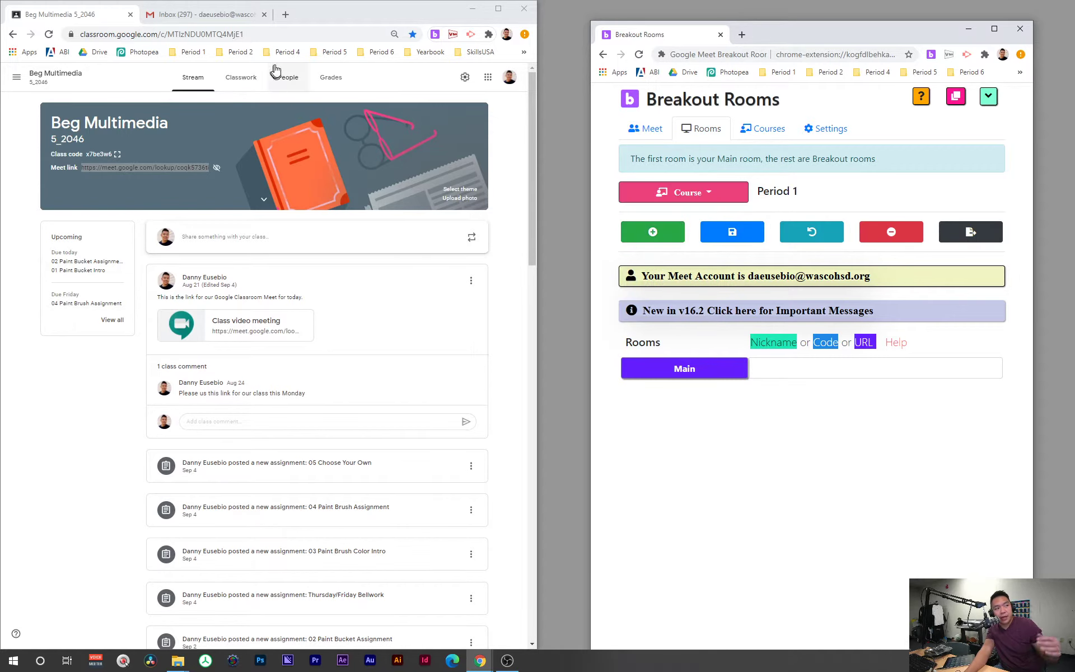
# Step: Open Beg Multimedia 5_1061, select its Meet link, and resize Classroom beside Breakout Rooms
pyautogui.moveTo(317, 17); pyautogui.dragTo(760, 66)
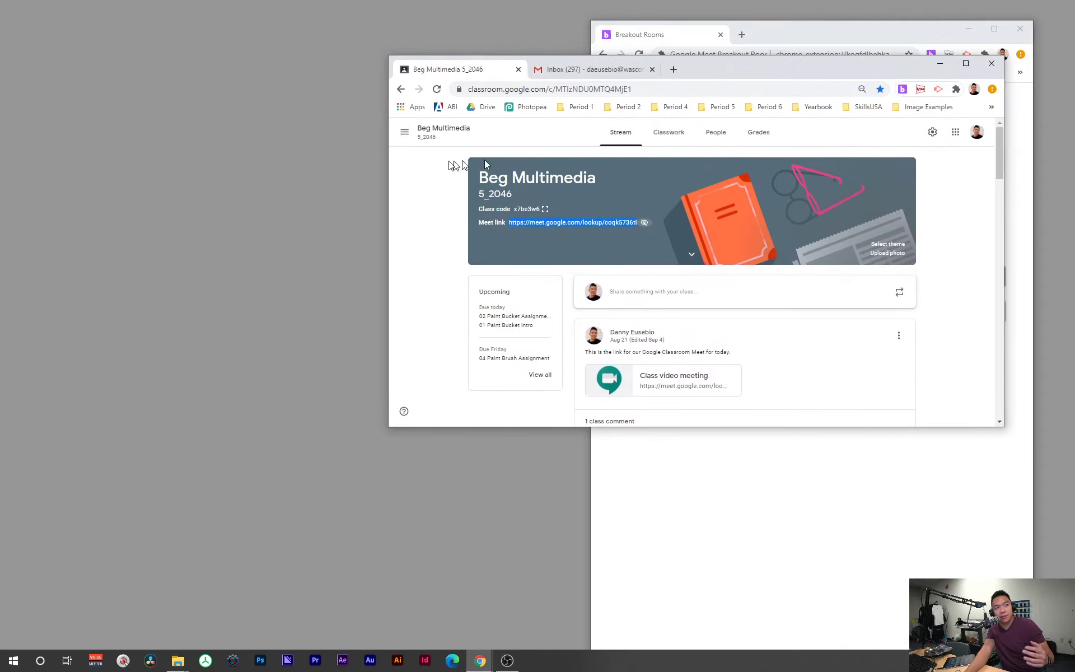
pyautogui.click(402, 138)
pyautogui.scroll(-2, 425, 269)
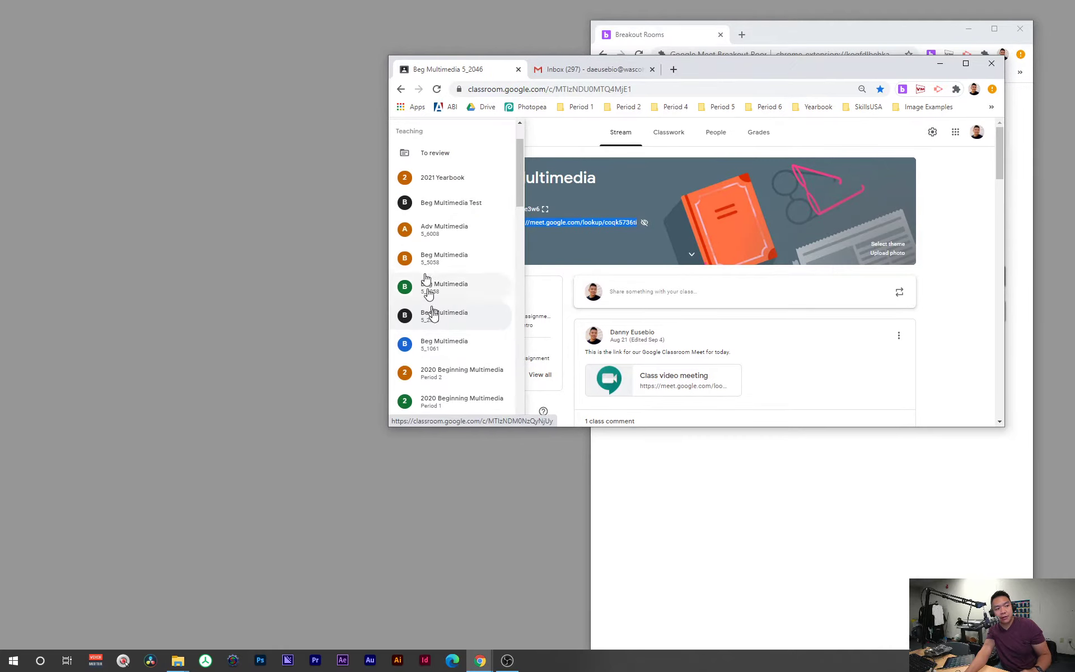
pyautogui.click(442, 345)
pyautogui.click(965, 63)
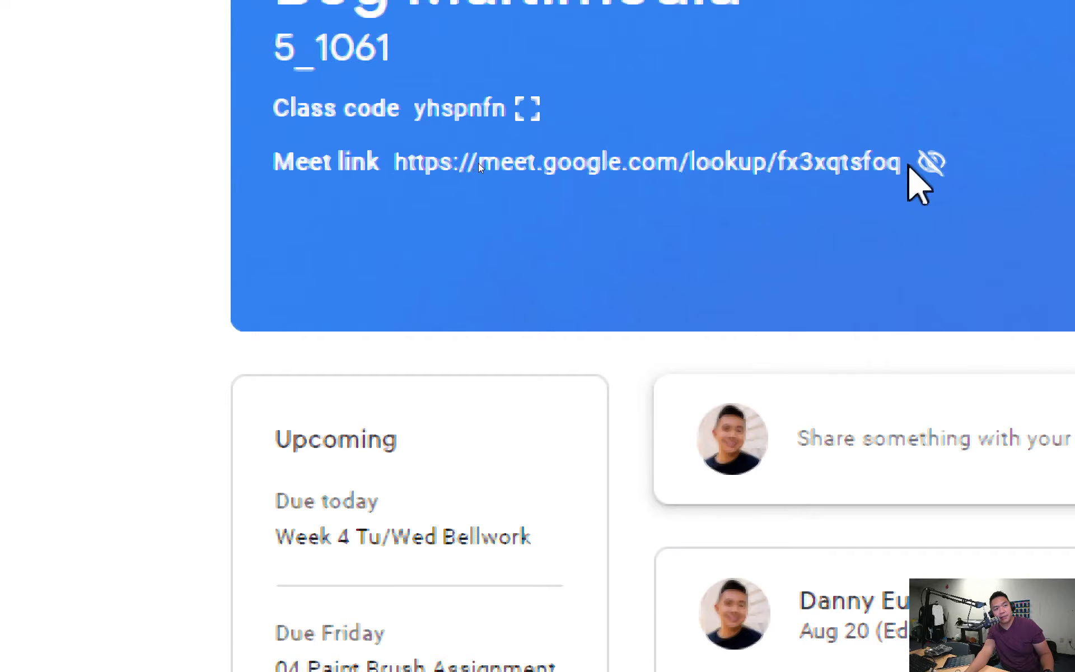
pyautogui.moveTo(899, 163); pyautogui.dragTo(398, 171)
pyautogui.hotkey('ctrl', 'c')
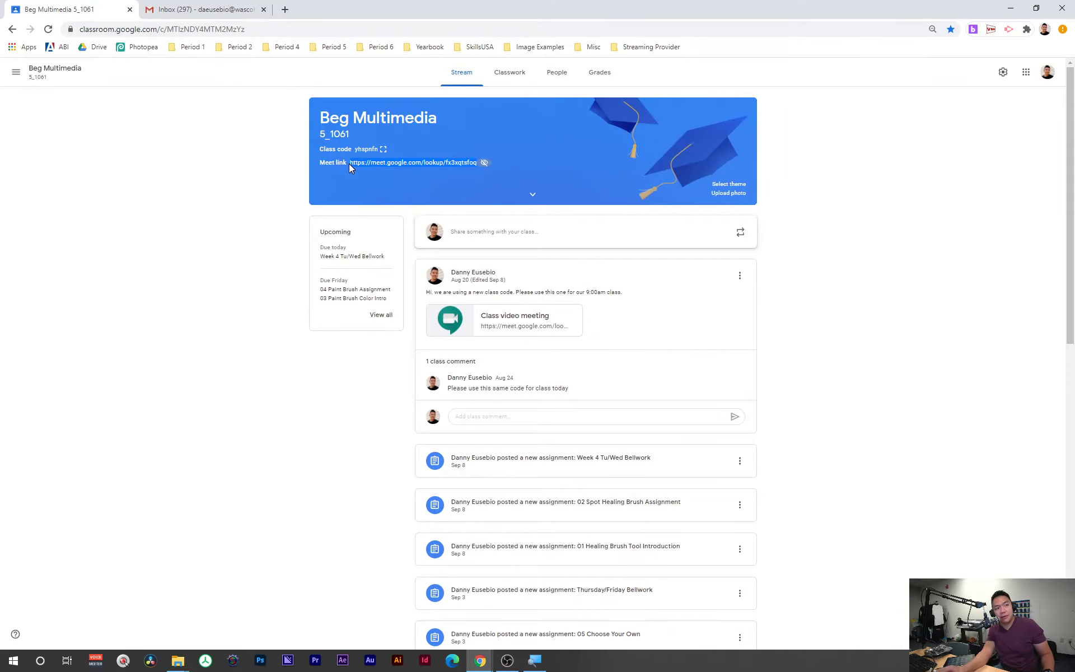
pyautogui.moveTo(485, 5); pyautogui.dragTo(331, 60)
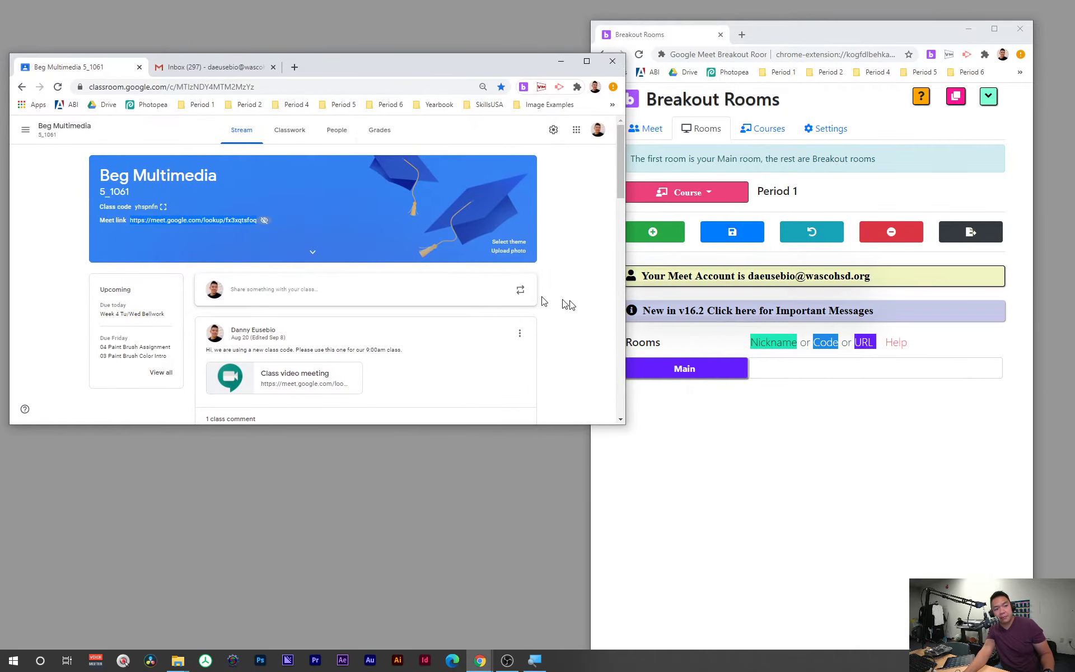
# Step: Paste the class Meet link as Period 1's Main room and add breakout rooms
pyautogui.click(762, 367)
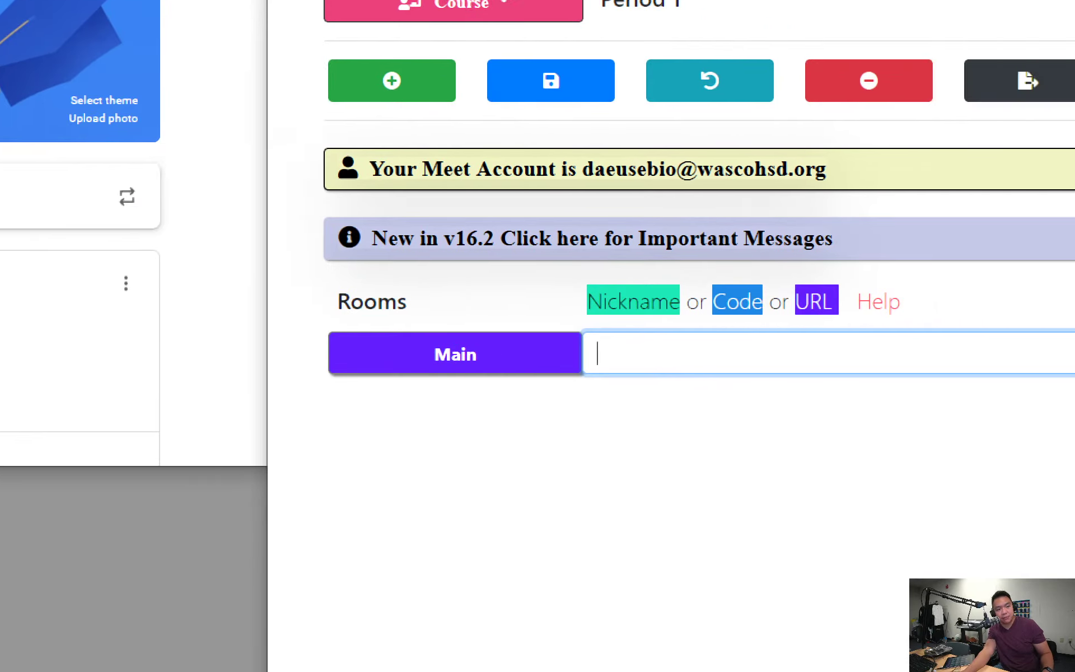
pyautogui.hotkey('ctrl', 'v')
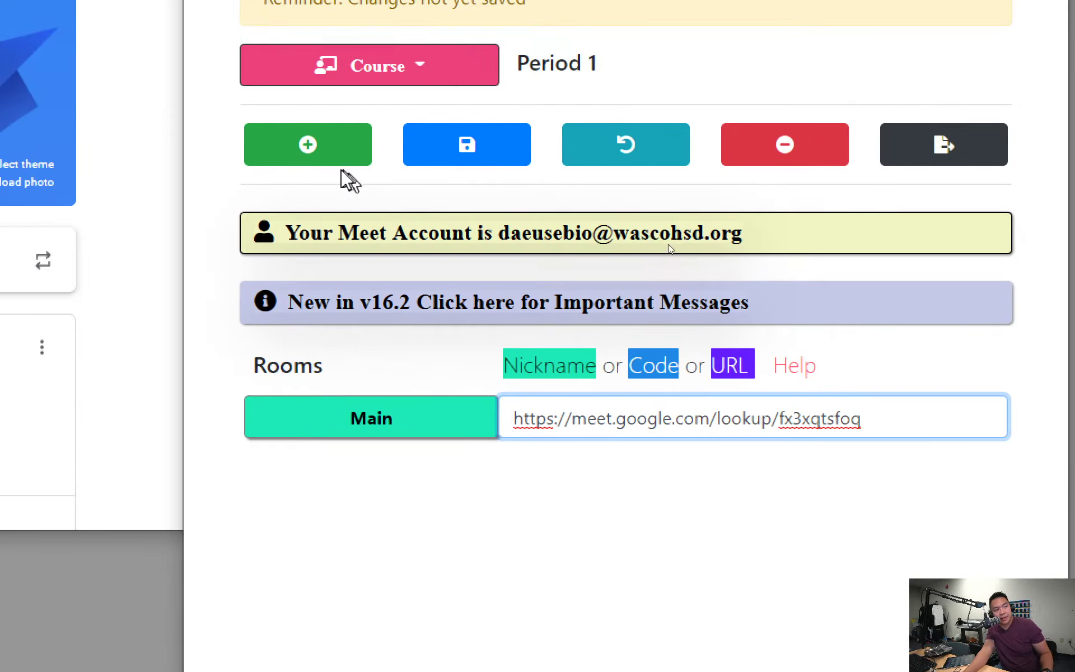
pyautogui.click(309, 147)
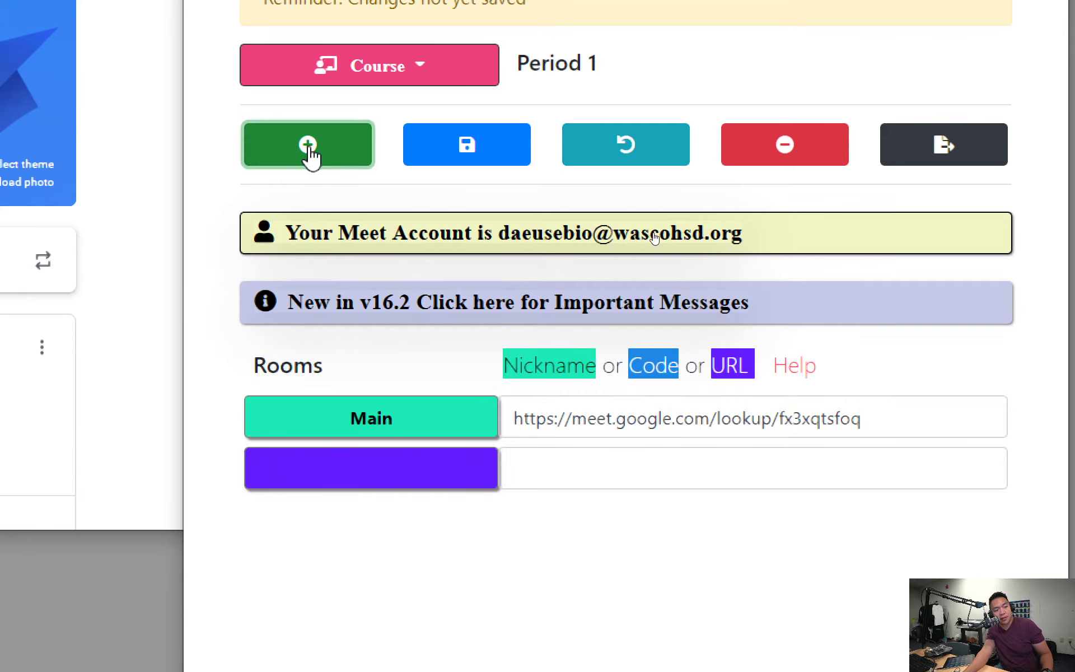
pyautogui.click(309, 147)
pyautogui.click(308, 147)
pyautogui.click(309, 147)
pyautogui.click(309, 146)
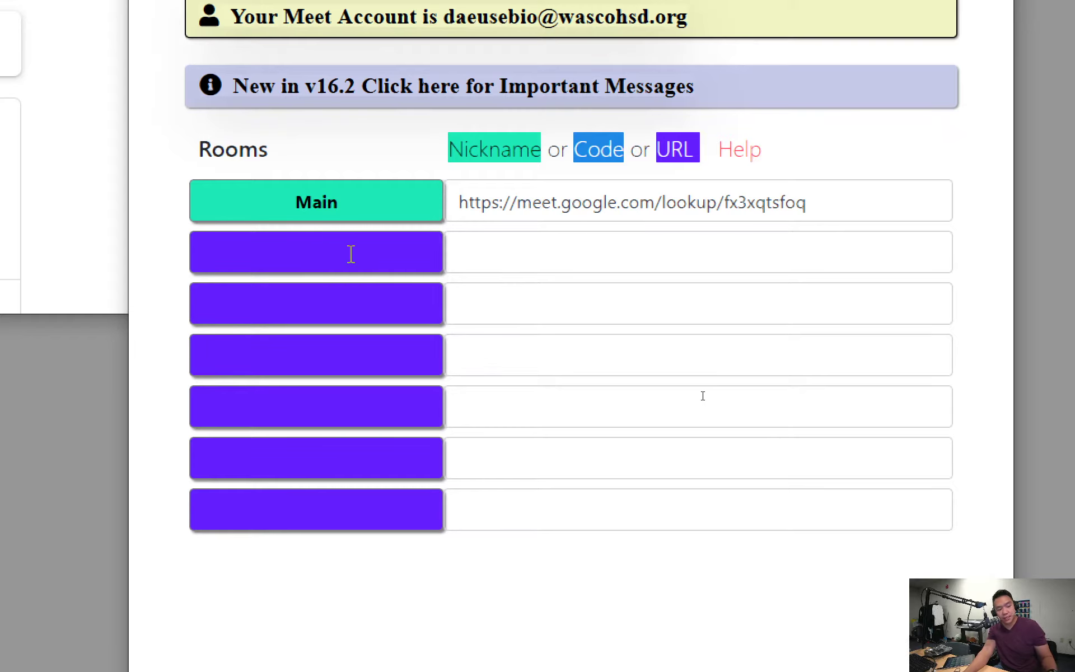
# Step: Name the breakout rooms 1, 3, 4, 5 and 6, and save Period 1
pyautogui.write('1')
pyautogui.press('Tab')
pyautogui.write('3')
pyautogui.press('Tab')
pyautogui.write('4')
pyautogui.press('Tab')
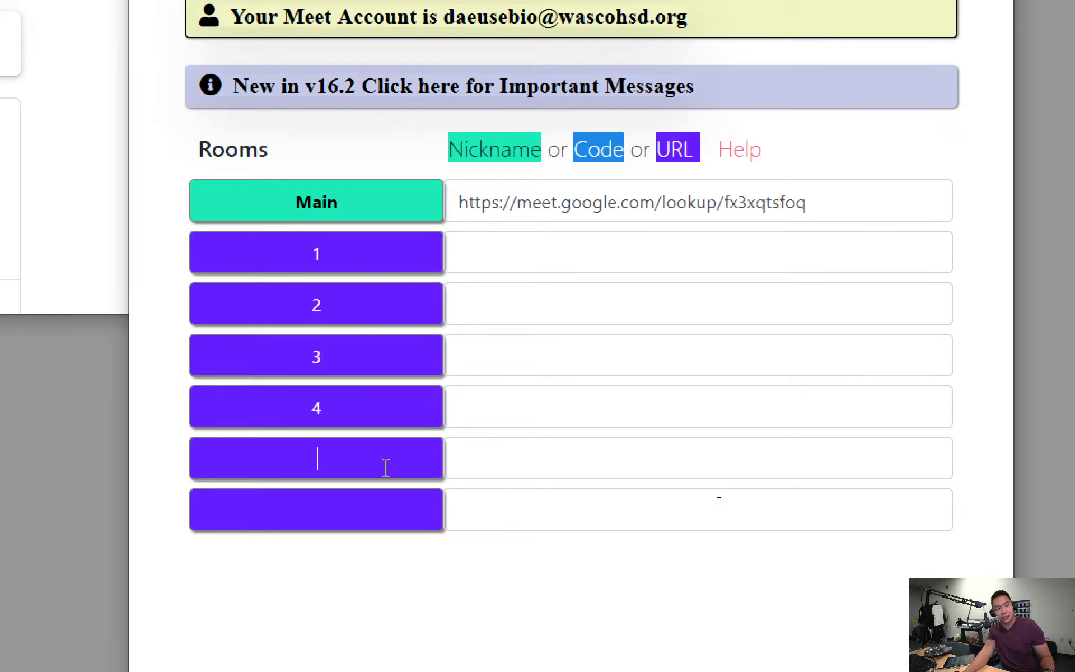
pyautogui.write('5')
pyautogui.press('Tab')
pyautogui.write('6')
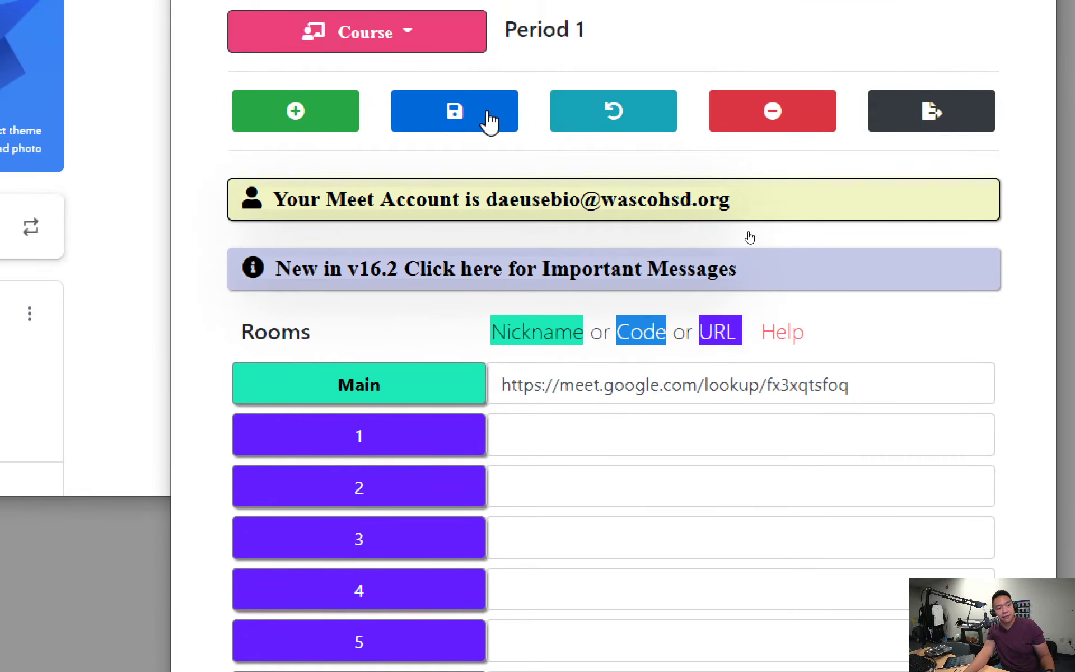
pyautogui.click(490, 121)
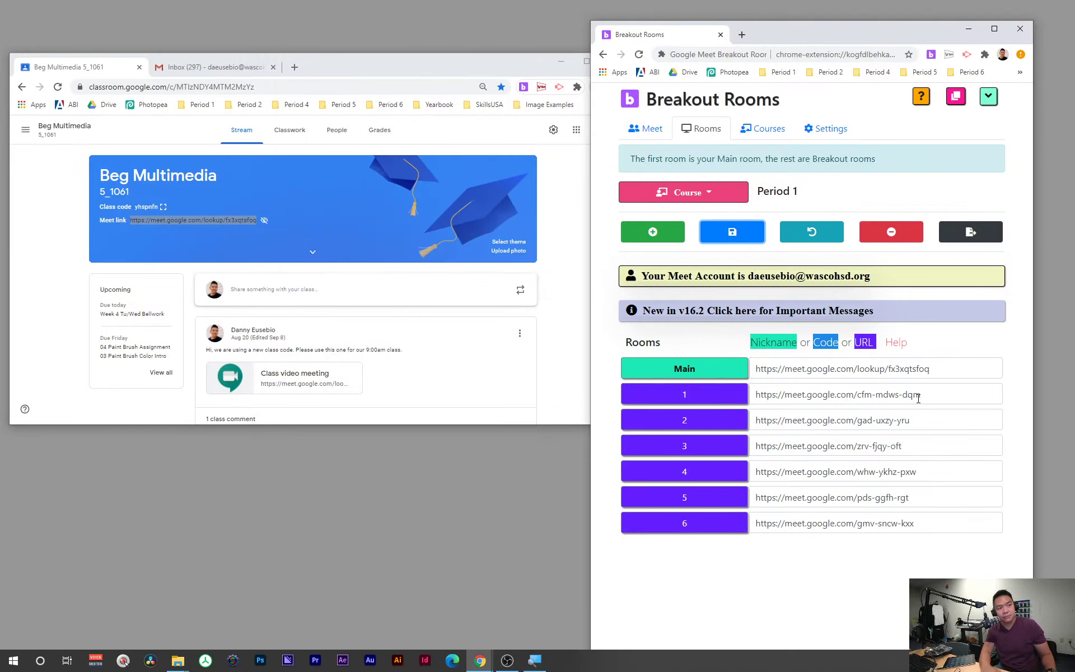
# Step: Switch the Breakout Rooms course to Period 2
pyautogui.click(709, 193)
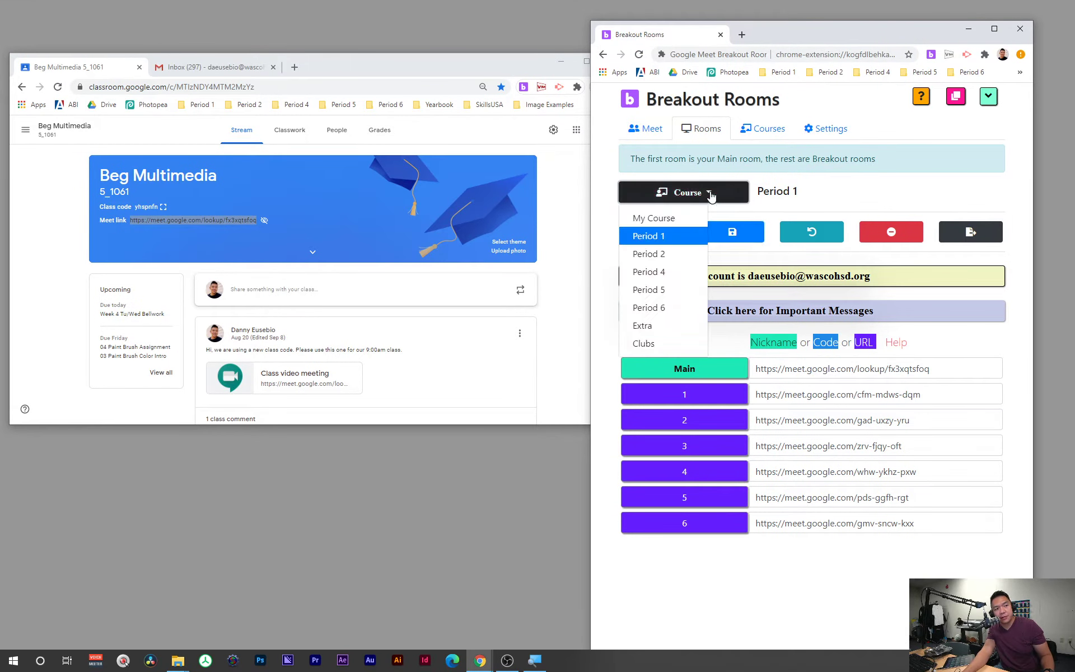
pyautogui.click(676, 254)
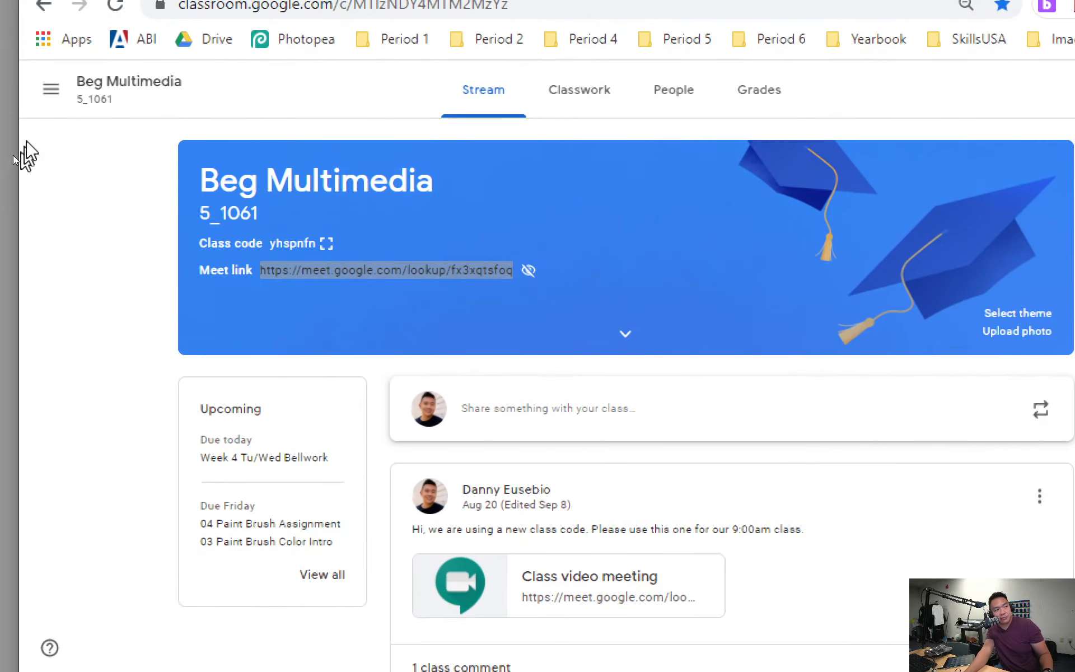
pyautogui.click(25, 129)
# Step: Open the Beg Multimedia 5_2046 class and copy its Meet link
pyautogui.scroll(-3, 120, 493)
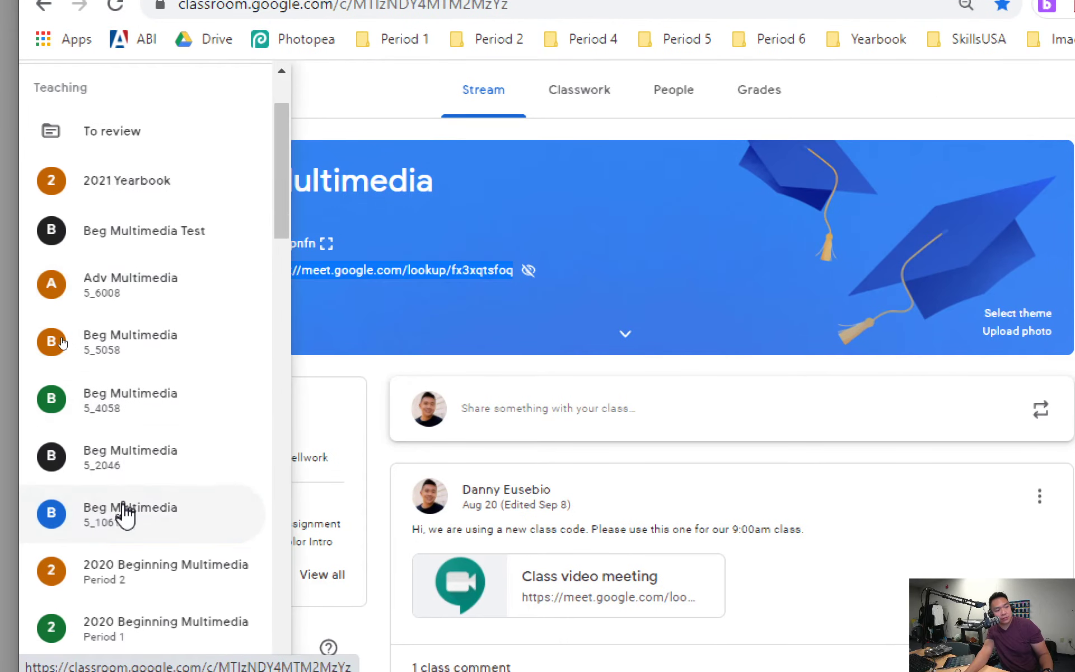
pyautogui.click(126, 457)
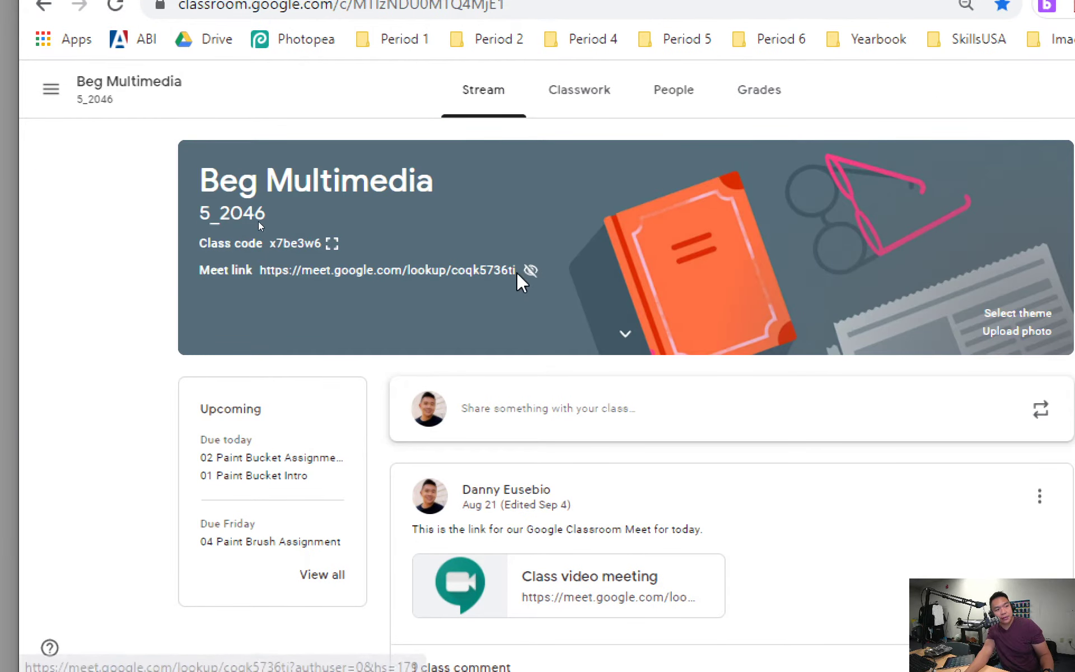
pyautogui.moveTo(523, 274); pyautogui.dragTo(272, 270)
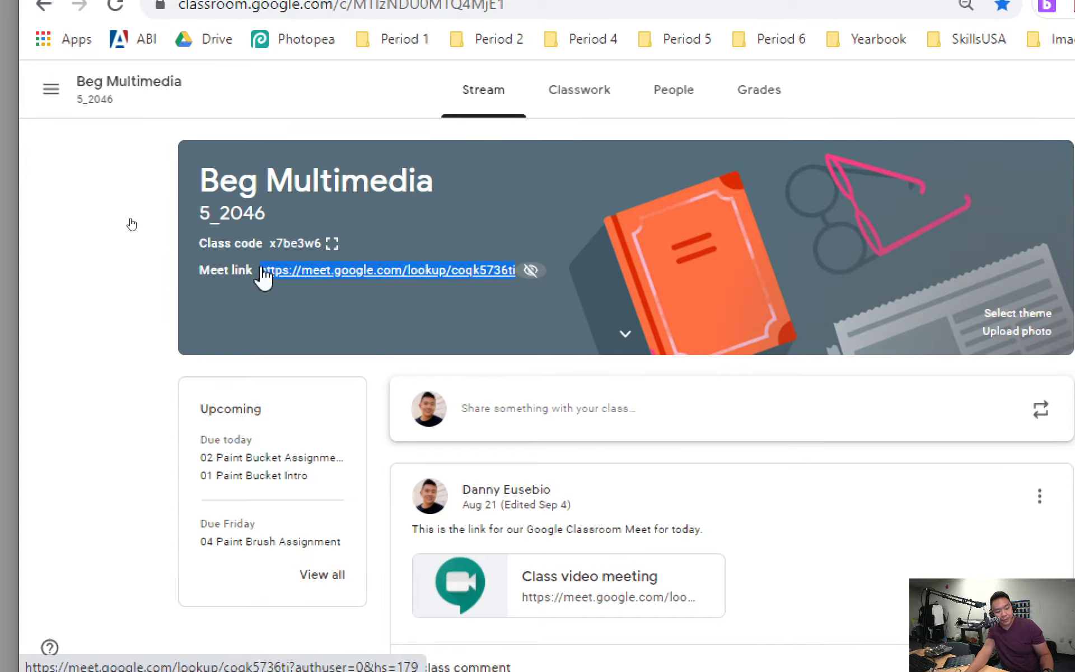
pyautogui.press('super+minus')
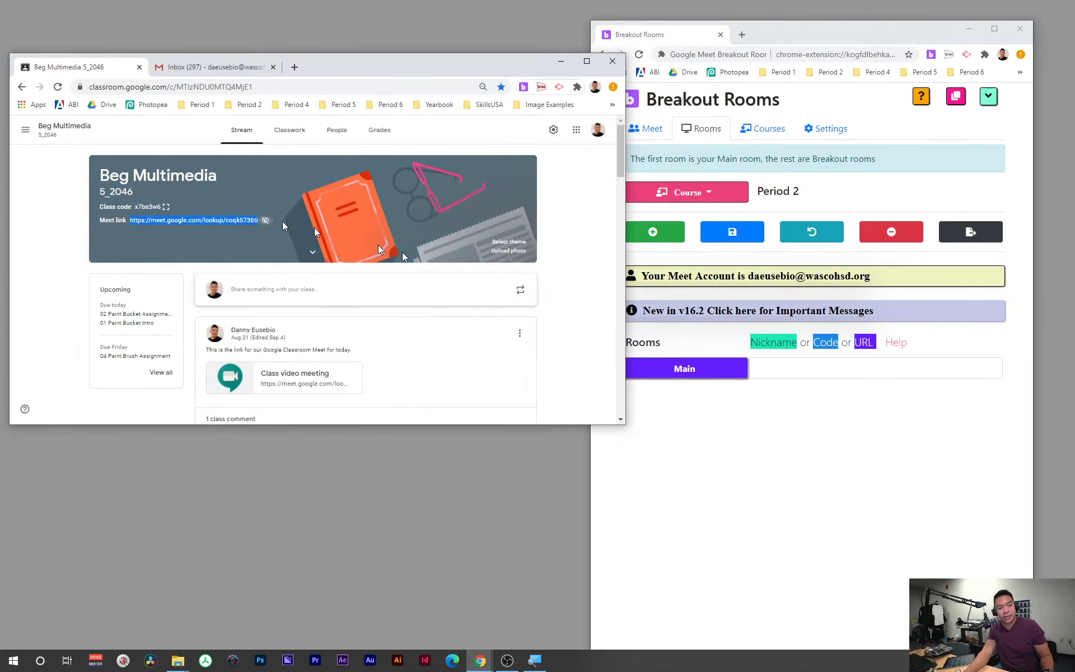
pyautogui.click(773, 362)
# Step: Paste the 5_2046 Meet link as Period 2's Main room and add breakout rooms
pyautogui.press('super+plus')
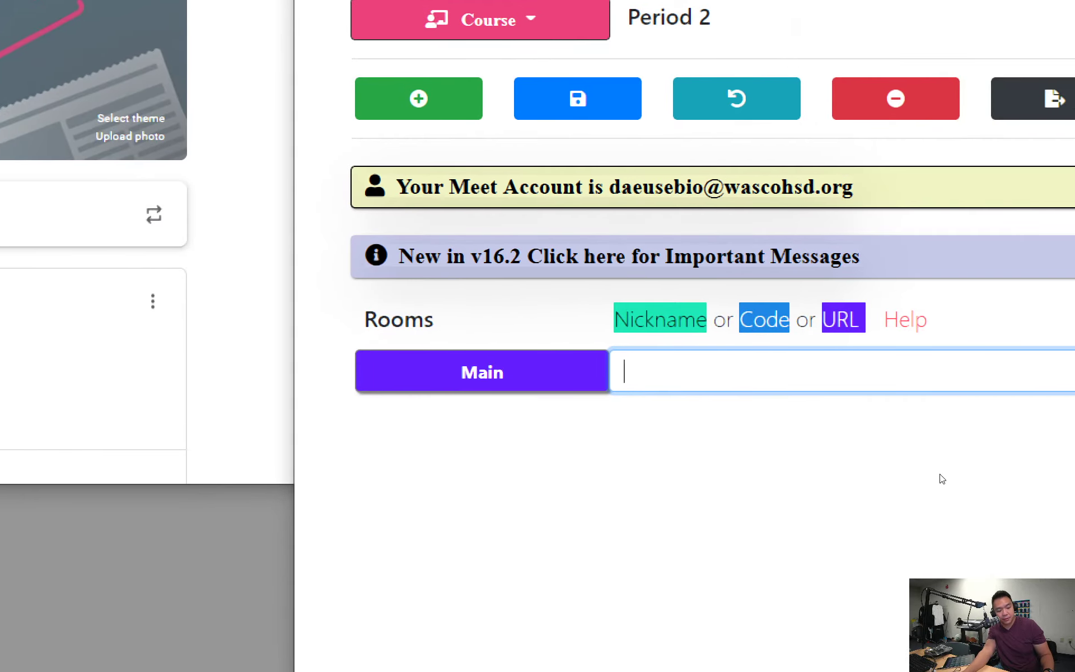
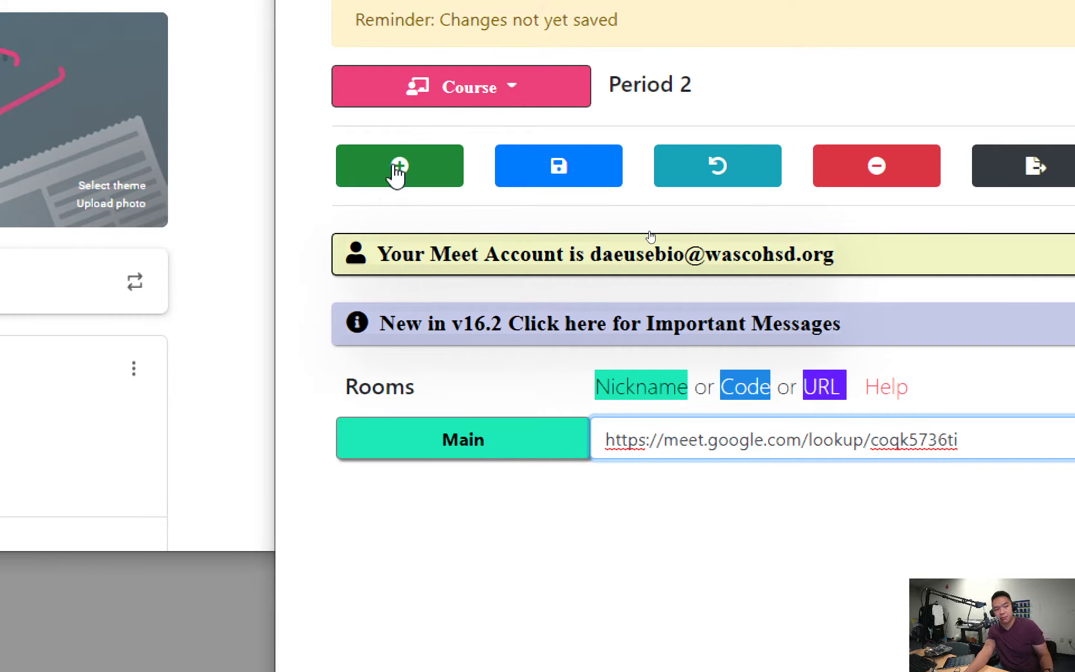
pyautogui.click(398, 171)
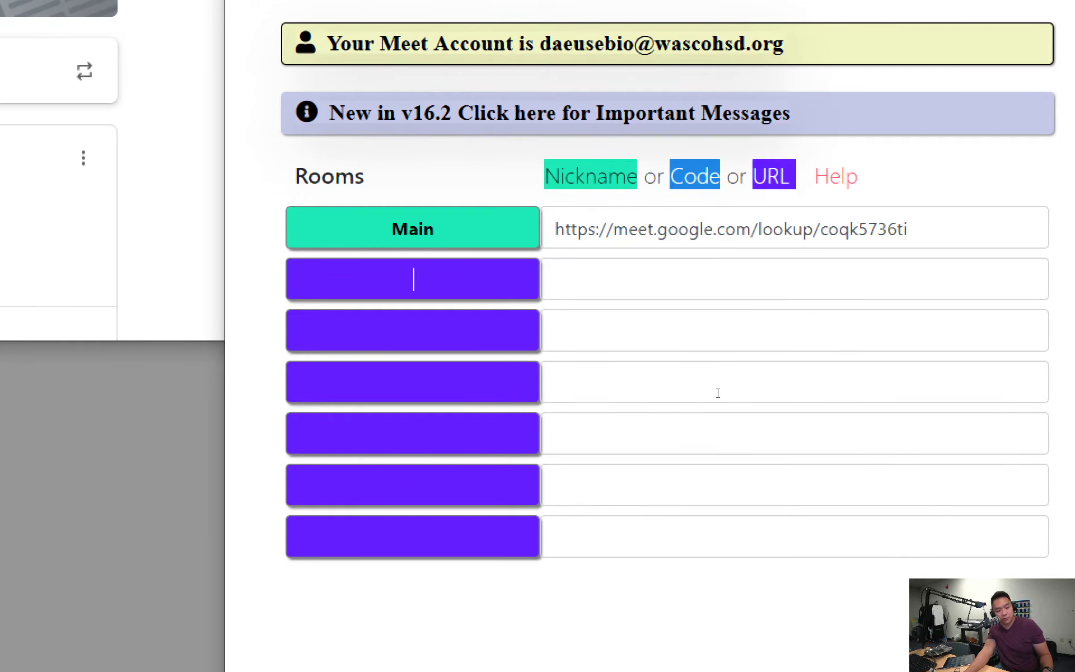
# Step: Name rooms 2, 3, 4 and 6, save Period 2, and move Classroom alongside
pyautogui.click(484, 336)
pyautogui.write('2')
pyautogui.click(485, 385)
pyautogui.write('3')
pyautogui.click(489, 437)
pyautogui.write('4')
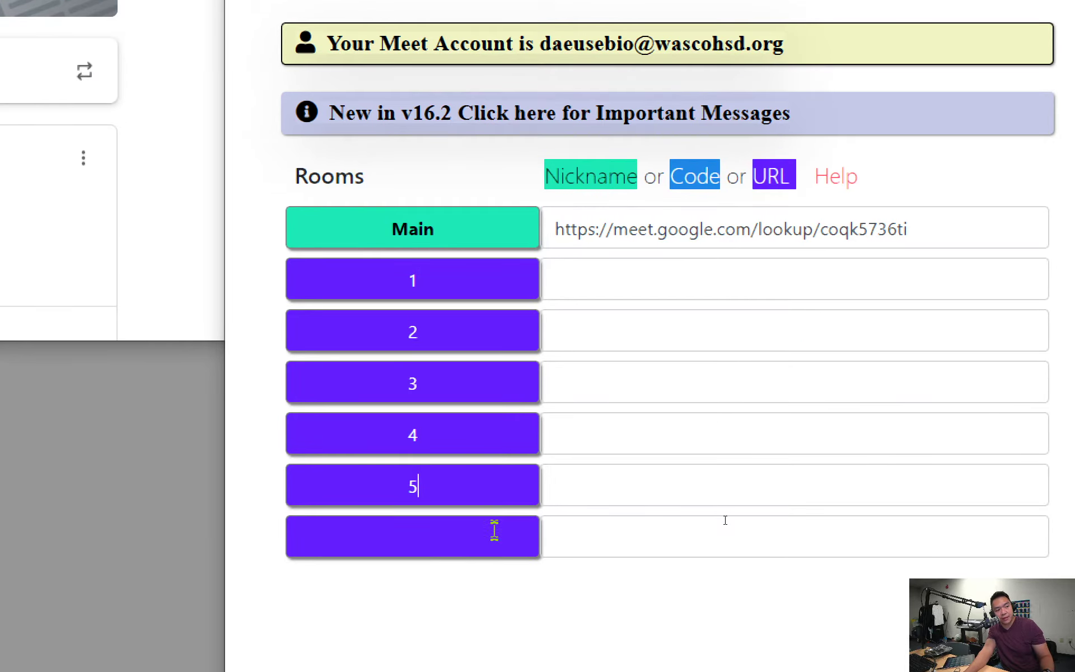
pyautogui.click(496, 530)
pyautogui.write('6')
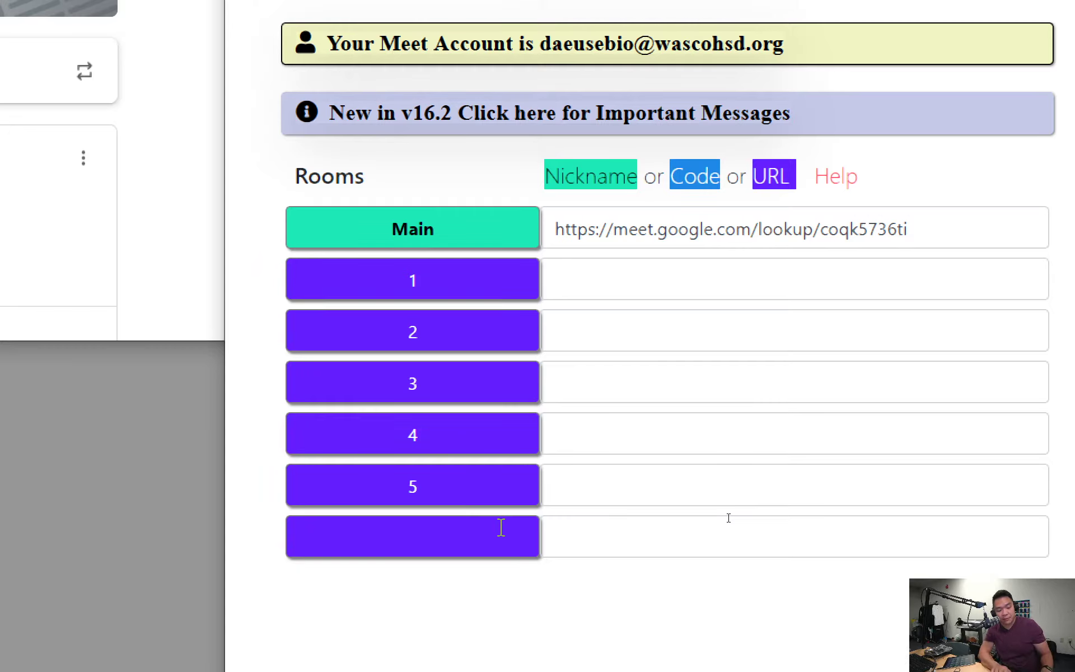
pyautogui.write('Help')
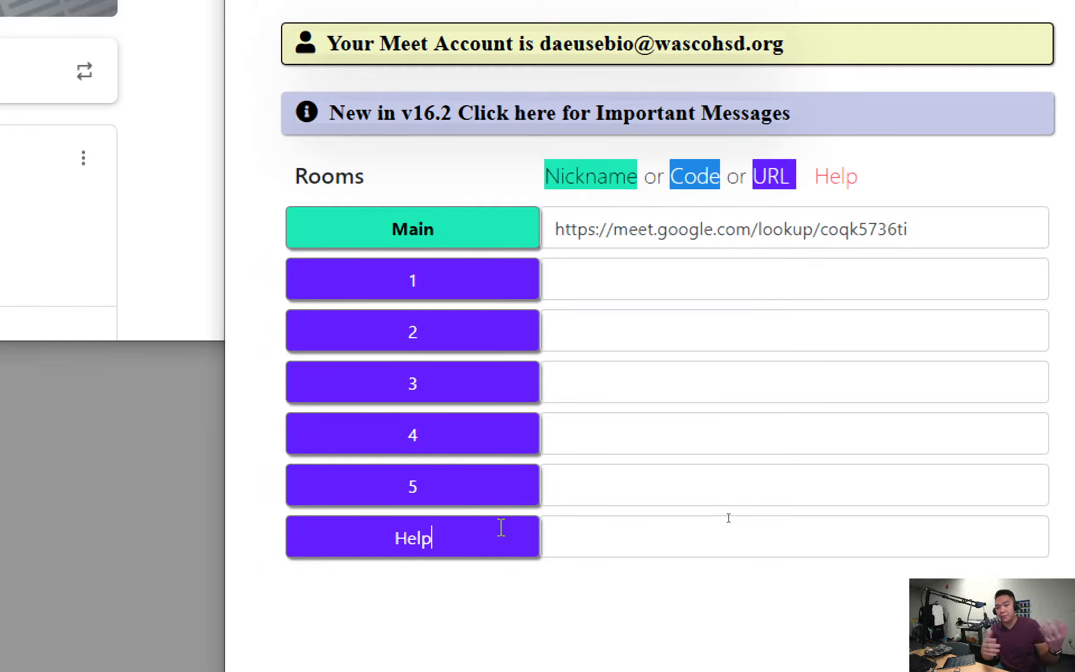
pyautogui.press('BackSpace')
pyautogui.write('6')
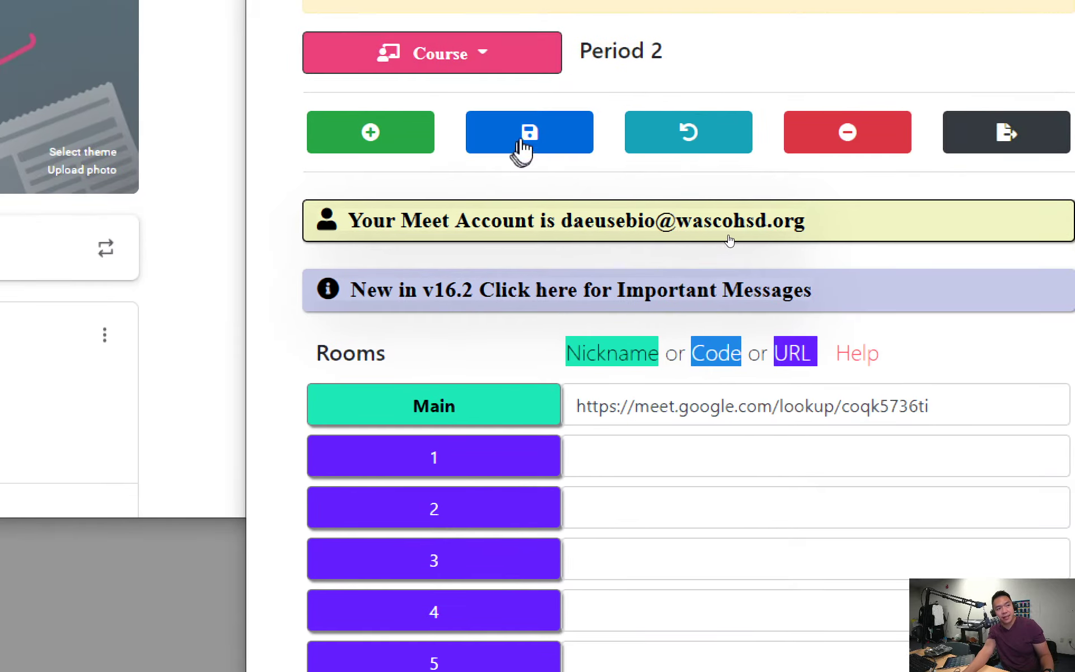
pyautogui.click(527, 143)
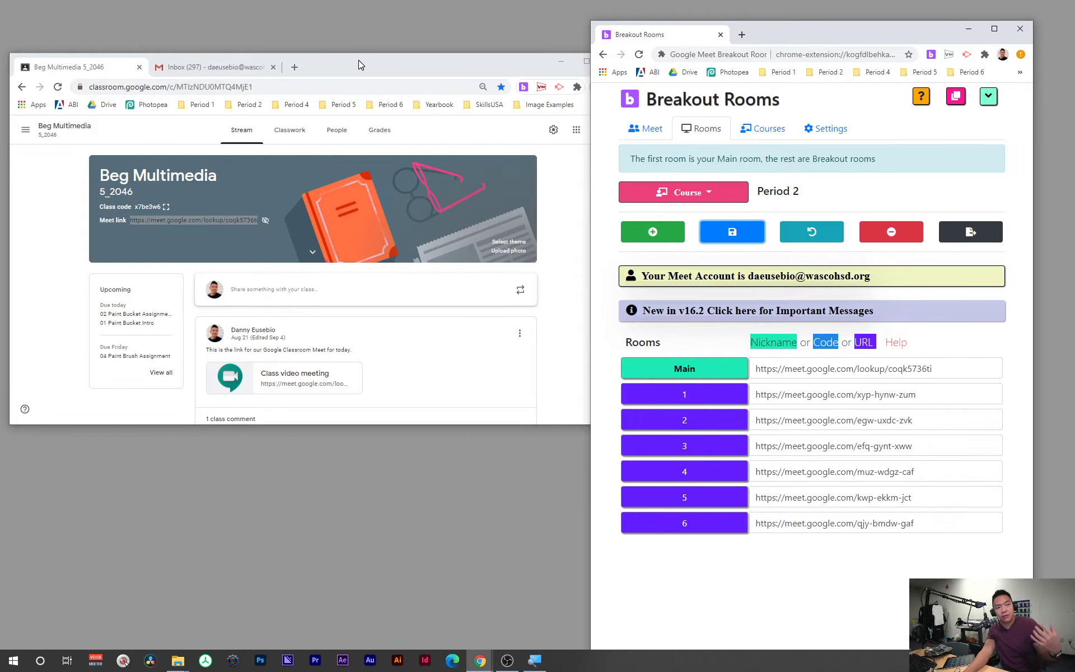
pyautogui.moveTo(359, 65); pyautogui.dragTo(505, 119)
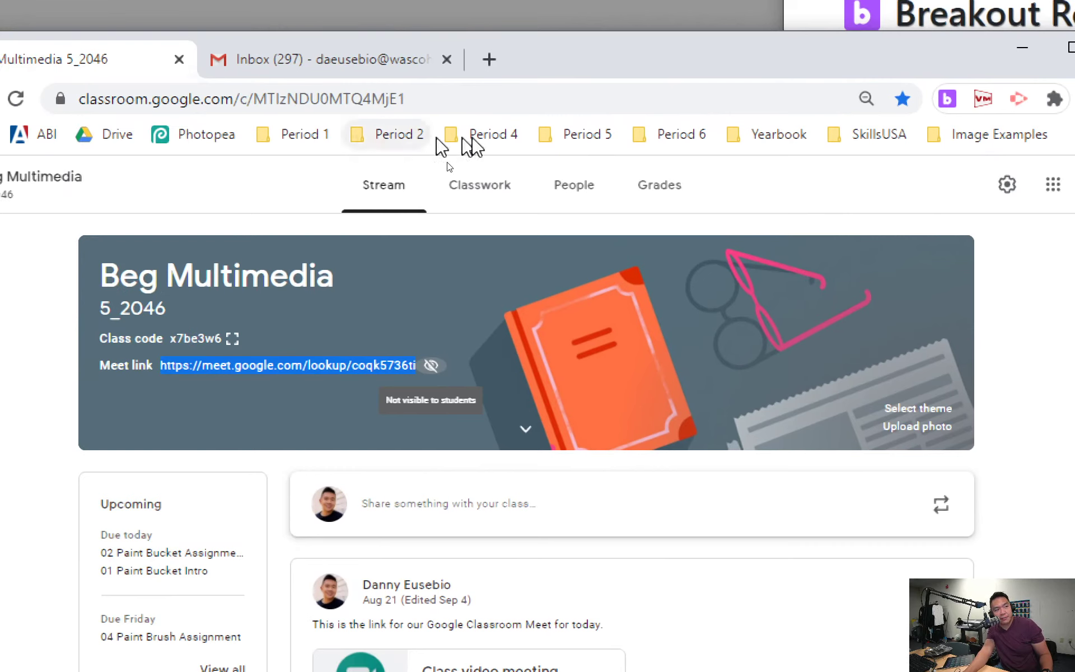
# Step: Open 'Period 1 Breakout Rooms - 2' from the Period 1 bookmark folder
pyautogui.click(291, 136)
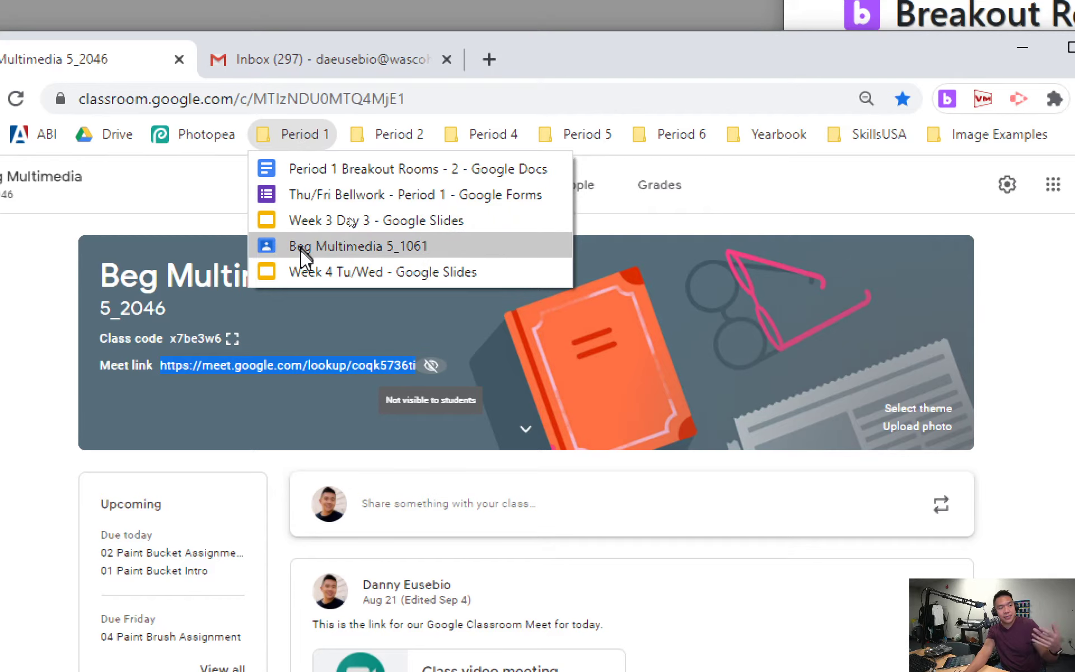
pyautogui.click(310, 178)
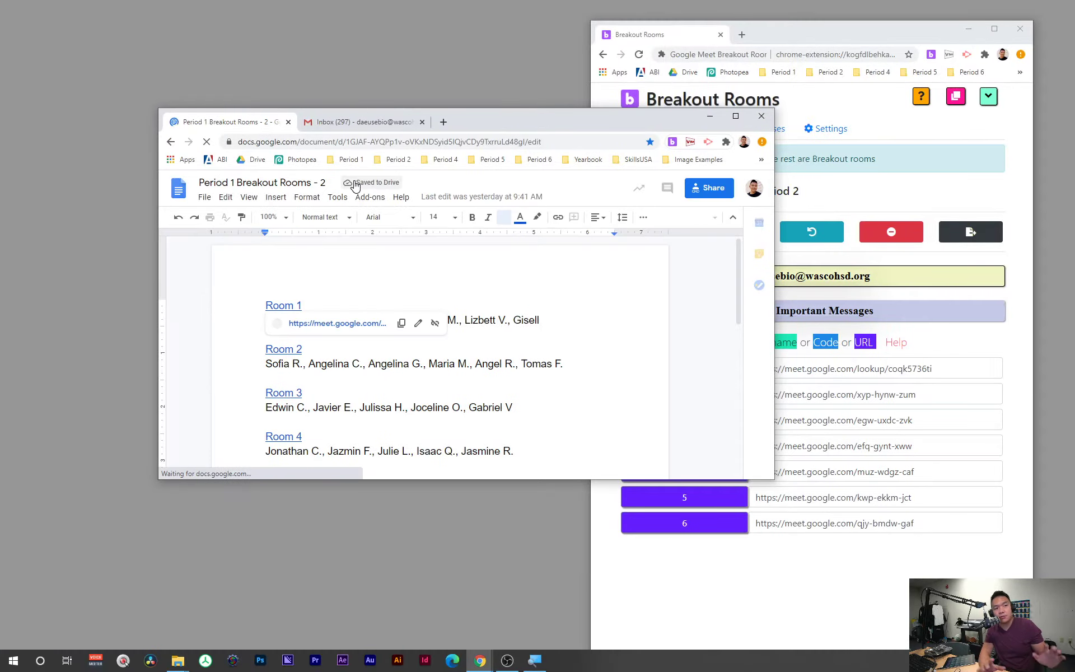
# Step: Fix the Room 1 line under the main-room link and tile the doc beside Breakout Rooms
pyautogui.scroll(-1, 456, 257)
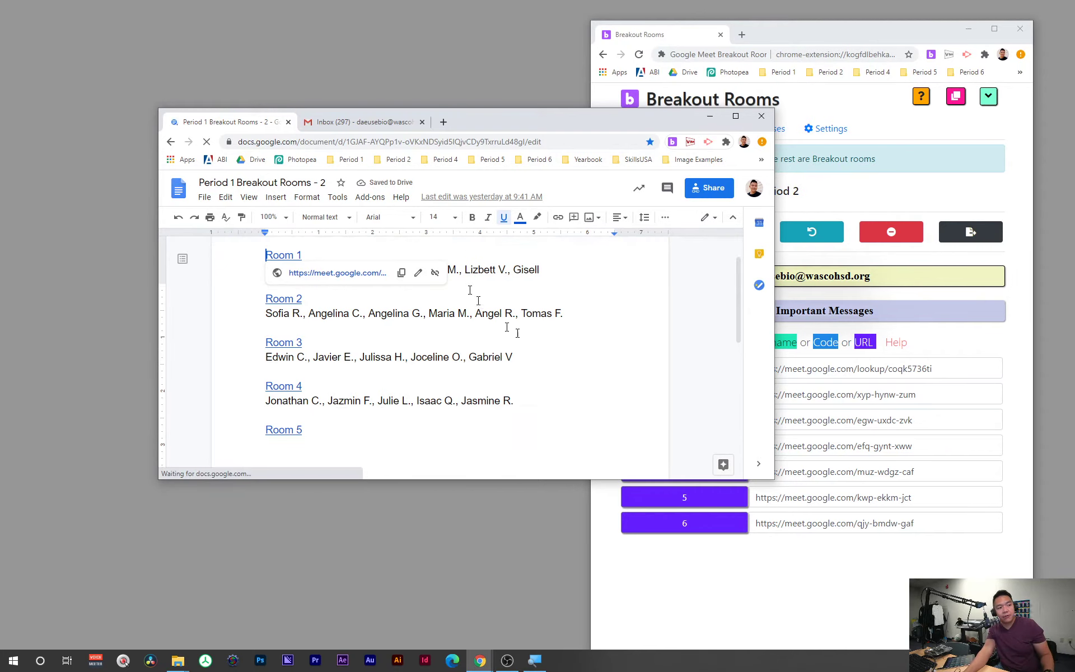
pyautogui.click(736, 116)
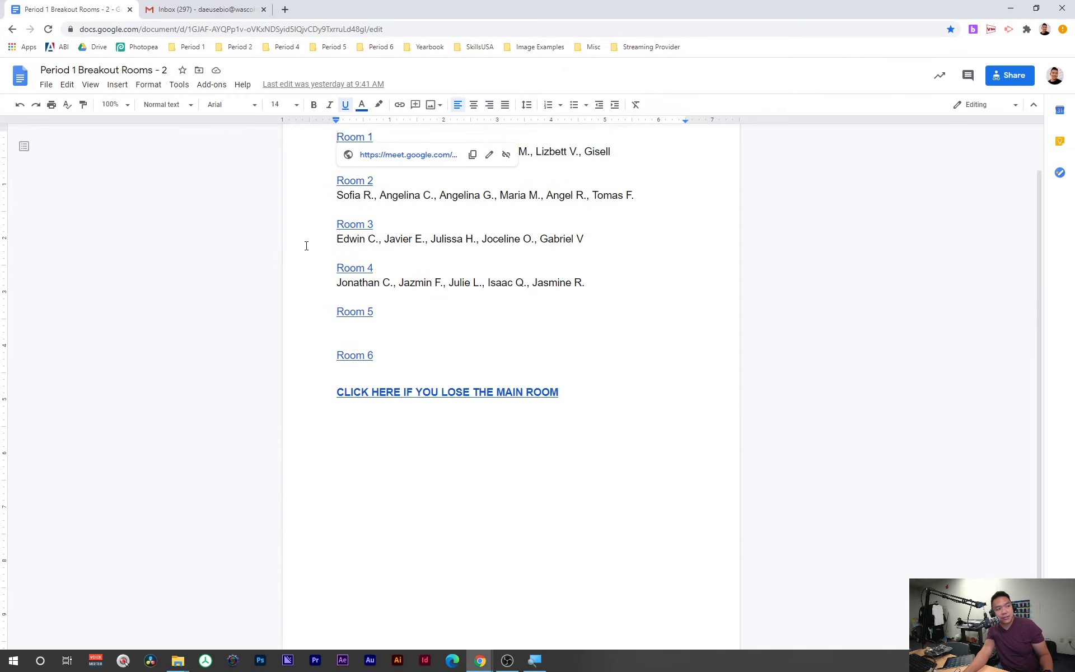
pyautogui.scroll(1, 374, 242)
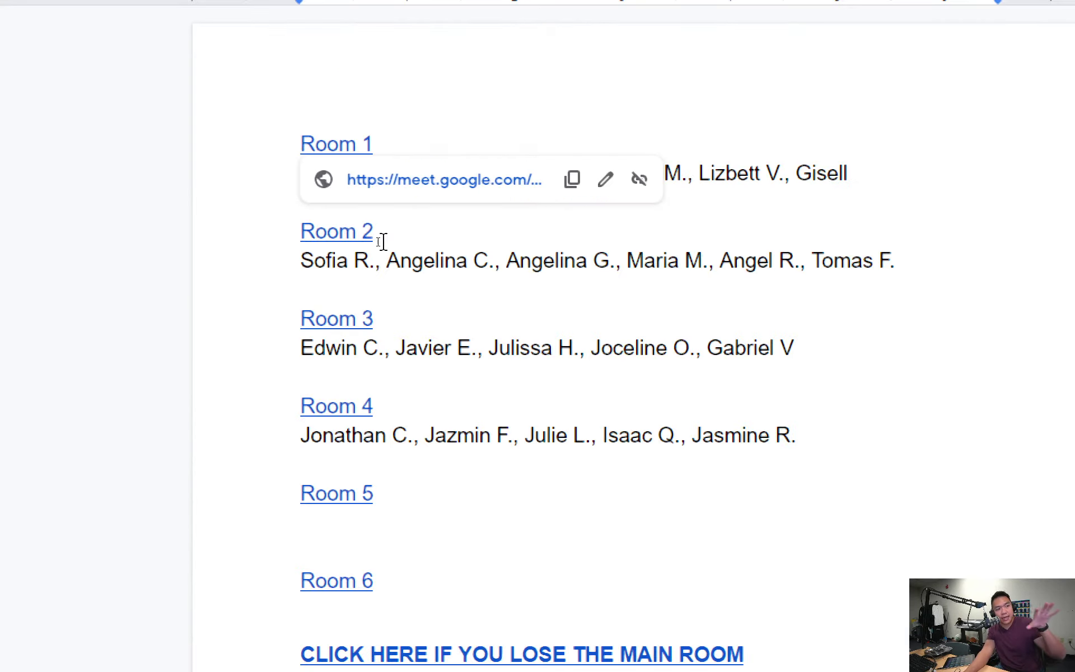
pyautogui.click(748, 410)
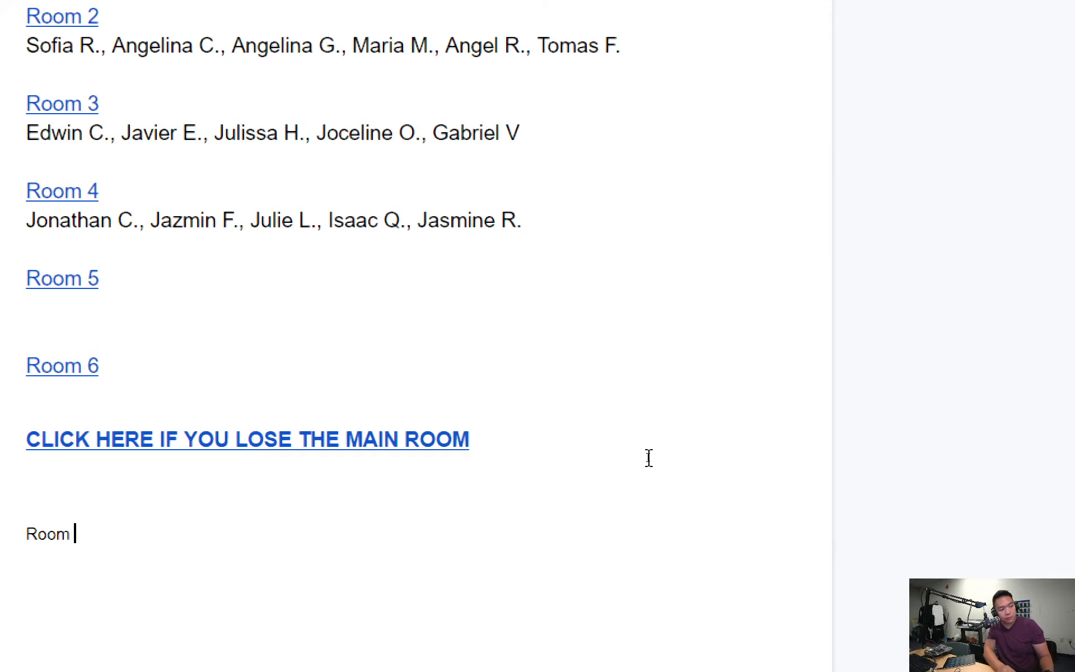
pyautogui.press('BackSpace')
pyautogui.write('1')
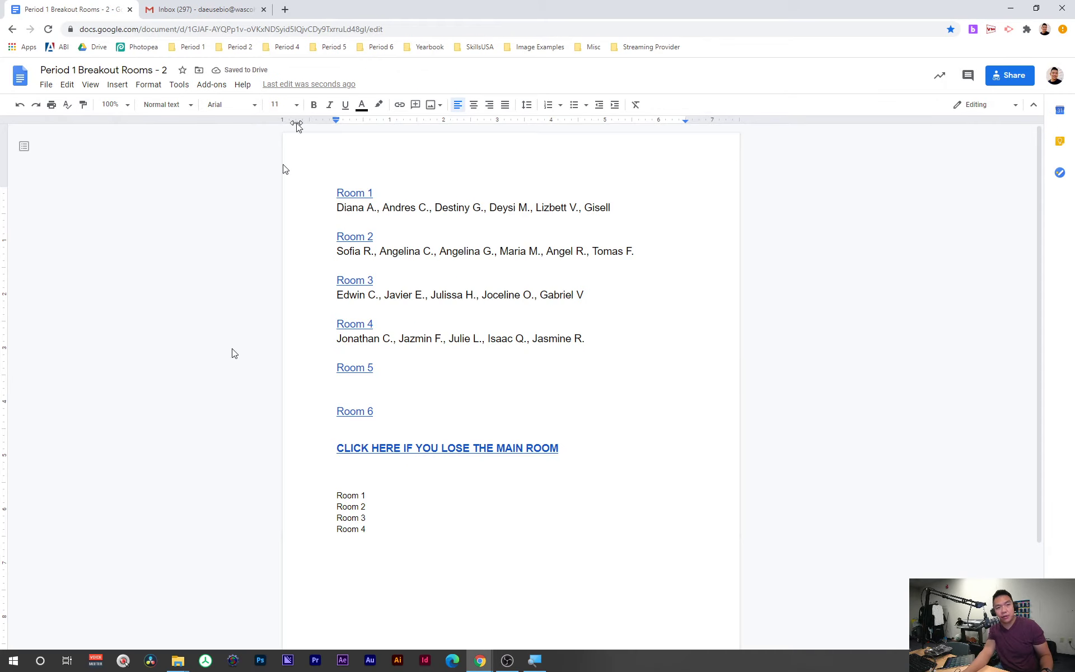
pyautogui.moveTo(716, 5); pyautogui.dragTo(449, 55)
pyautogui.click(937, 393)
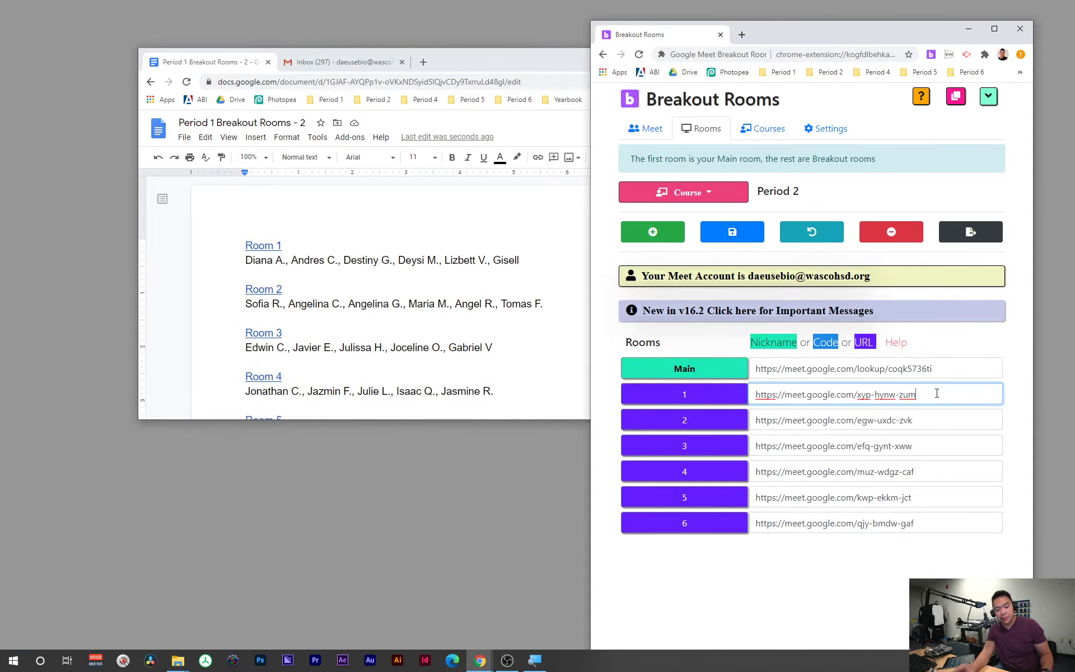
# Step: Copy room 1's Meet URL from Breakout Rooms and return to the document
pyautogui.moveTo(935, 394); pyautogui.dragTo(879, 403)
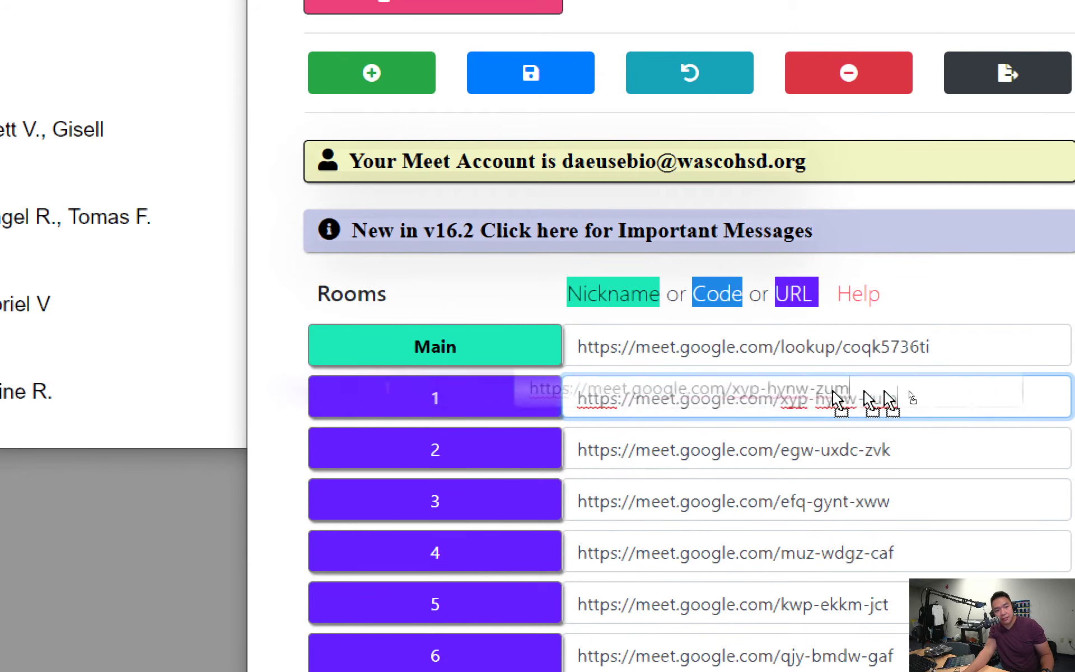
pyautogui.moveTo(583, 399); pyautogui.dragTo(608, 398)
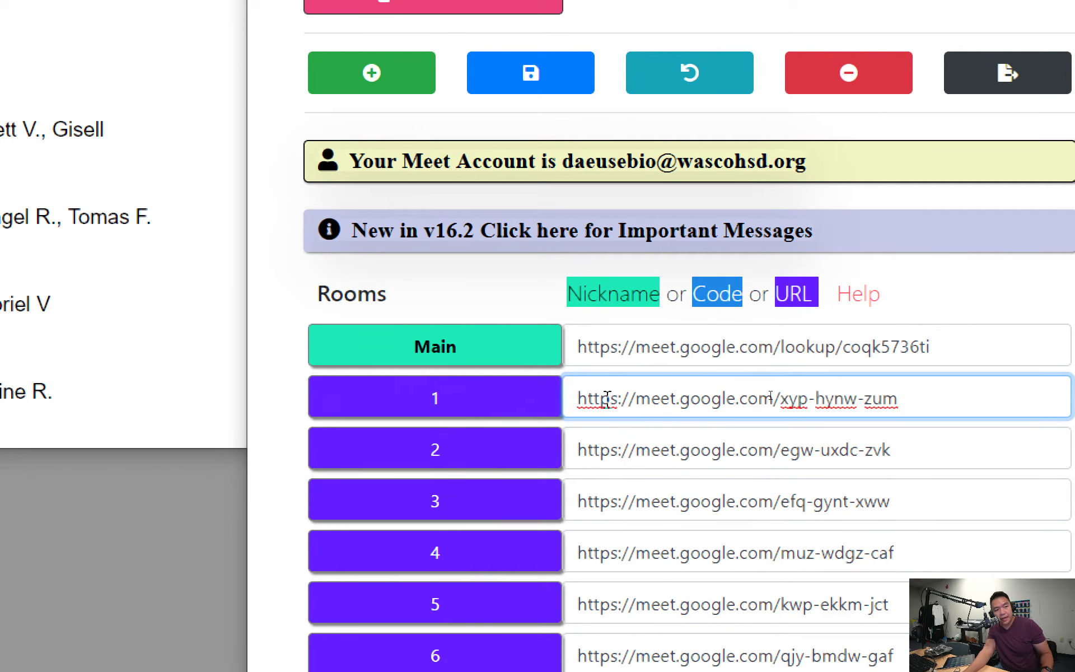
pyautogui.tripleClick(608, 399)
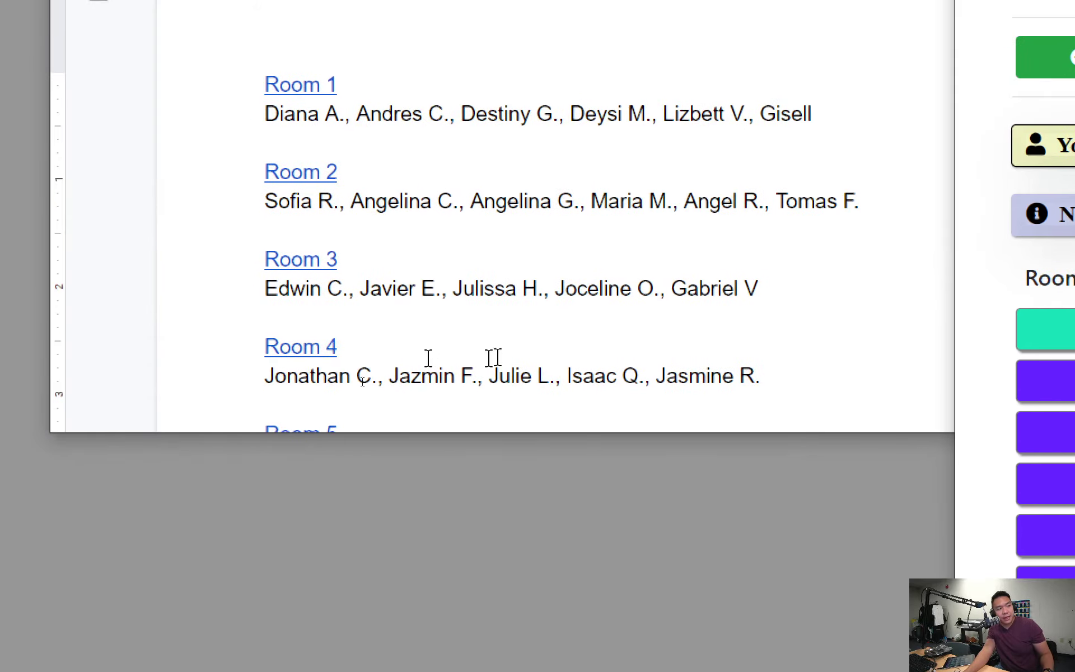
pyautogui.doubleClick(494, 357)
pyautogui.scroll(-1, 494, 339)
pyautogui.scroll(-5, 496, 339)
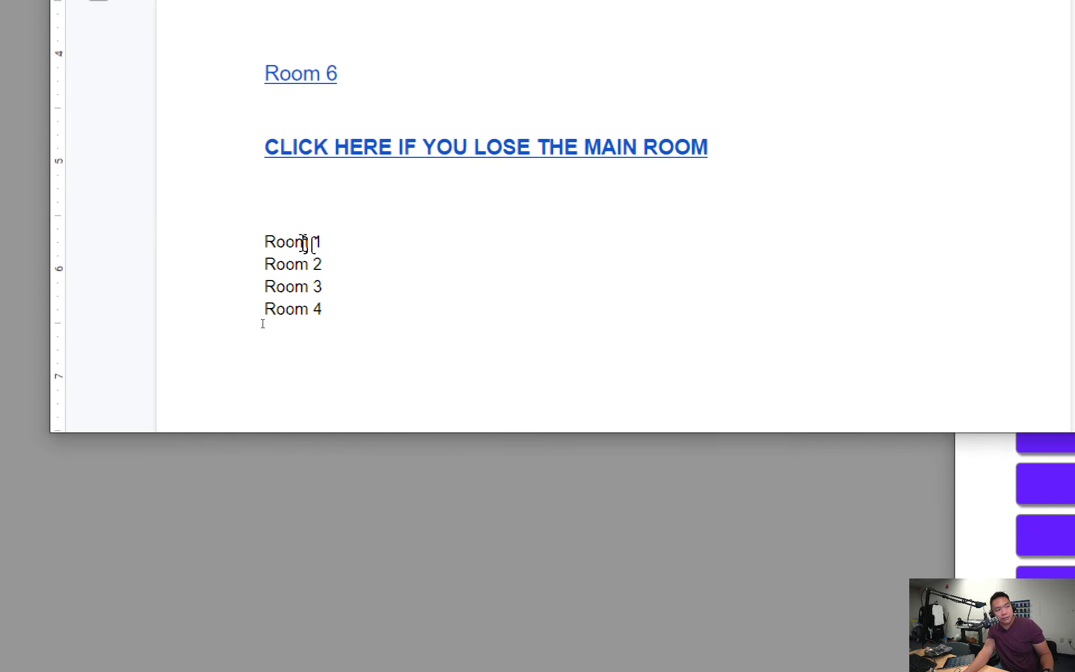
pyautogui.hotkey('shift', 'Right')
pyautogui.hotkey('shift', 'Right')
pyautogui.hotkey('shift', 'Right')
pyautogui.hotkey('shift', 'Right')
pyautogui.hotkey('shift', 'Right')
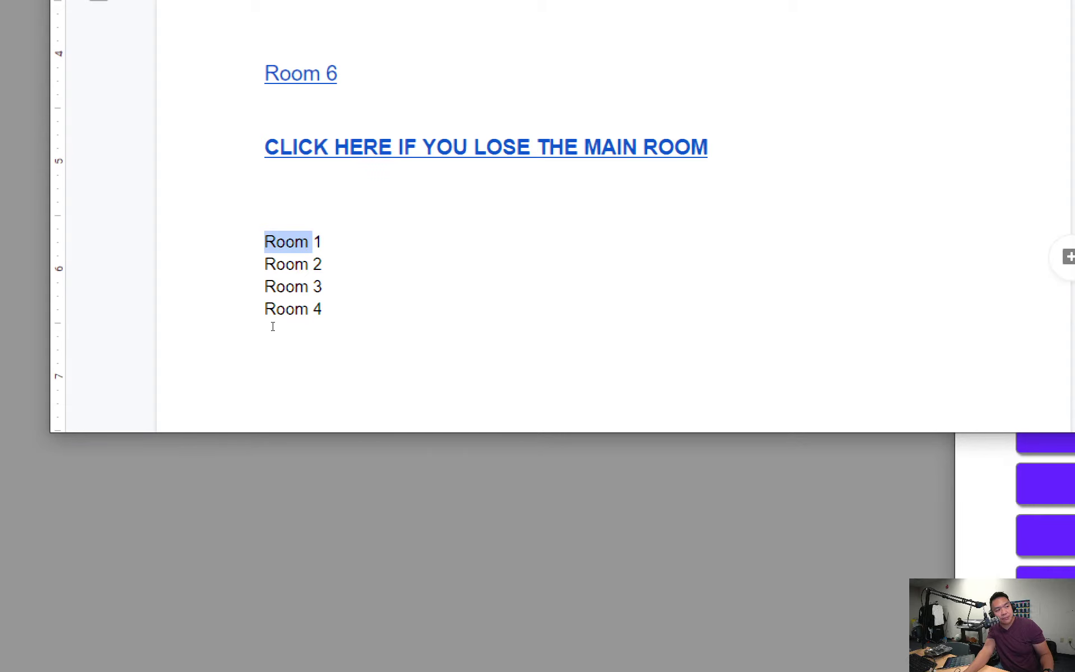
pyautogui.rightClick(307, 242)
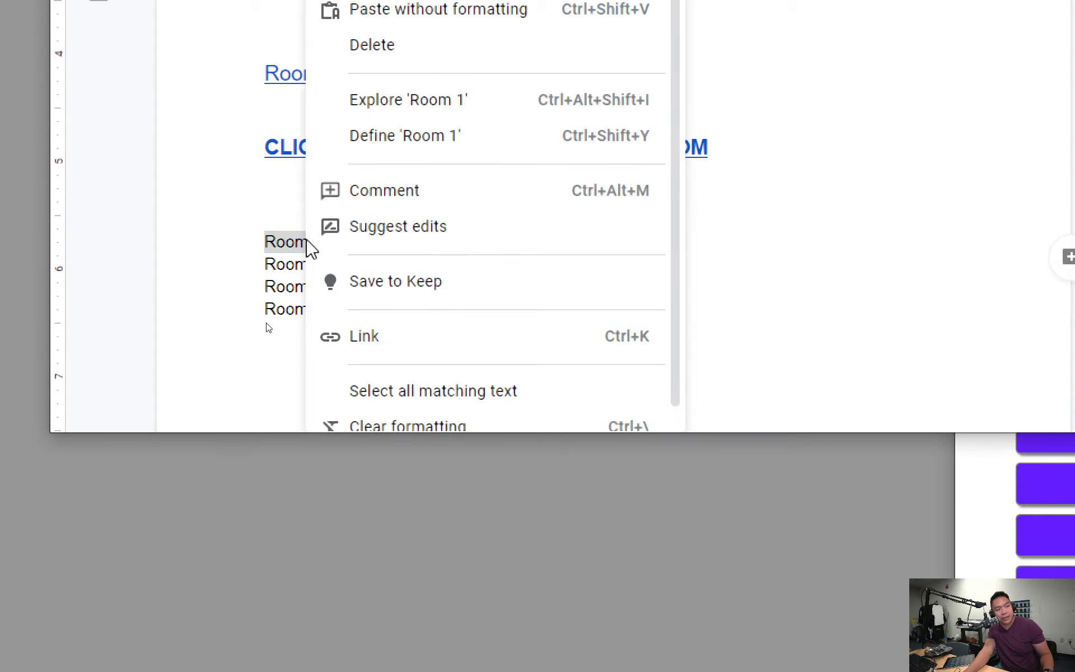
pyautogui.click(267, 261)
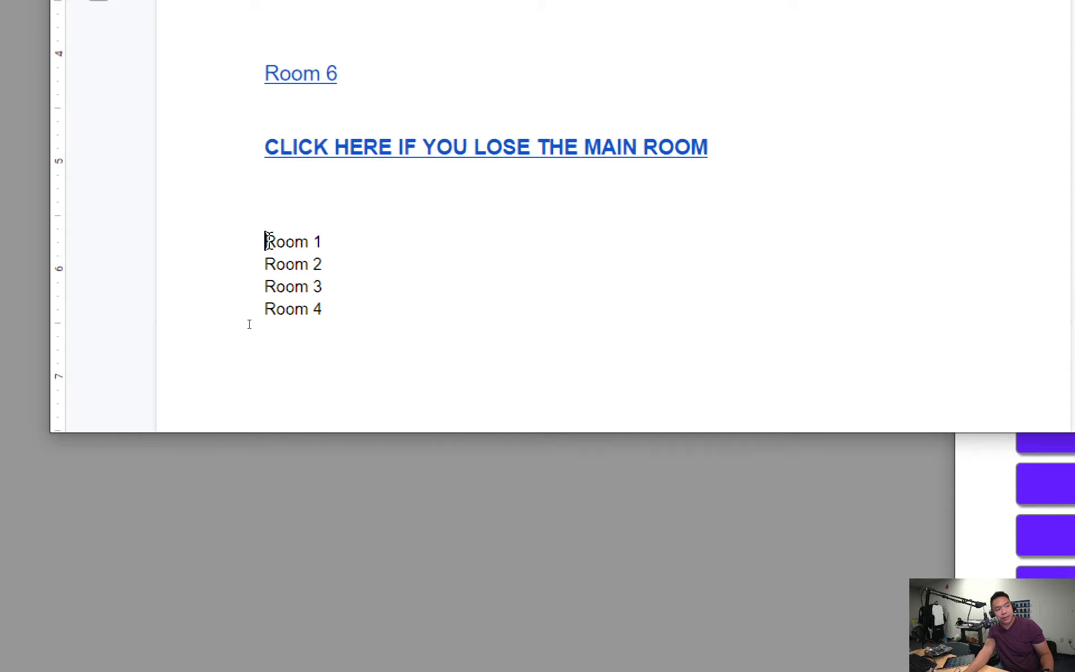
pyautogui.moveTo(268, 240); pyautogui.dragTo(313, 242)
pyautogui.rightClick(306, 242)
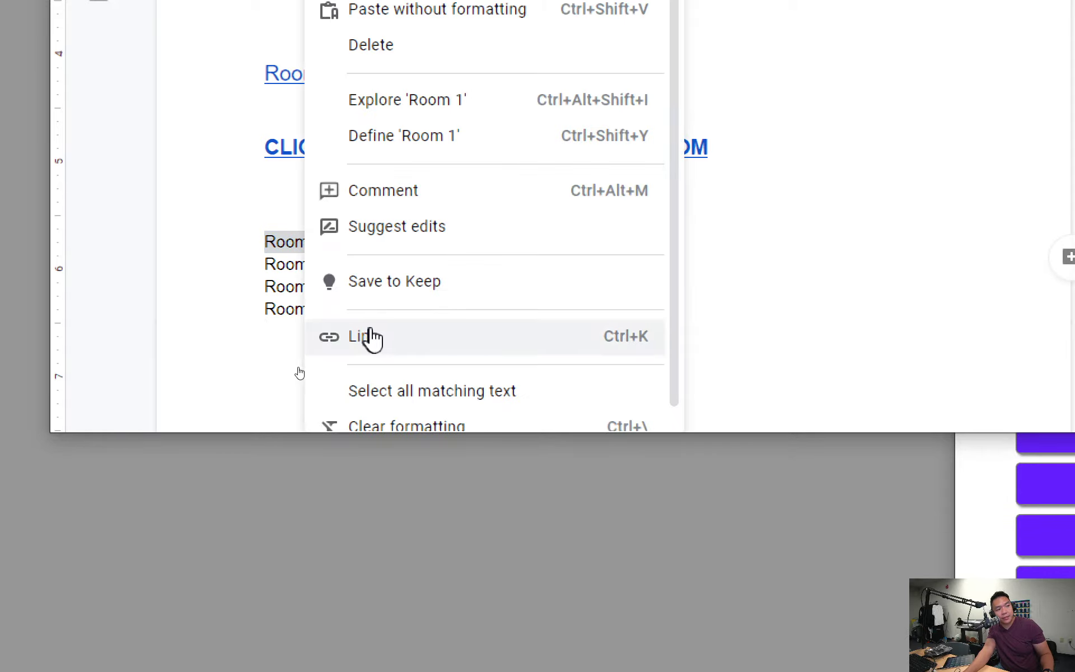
pyautogui.click(372, 338)
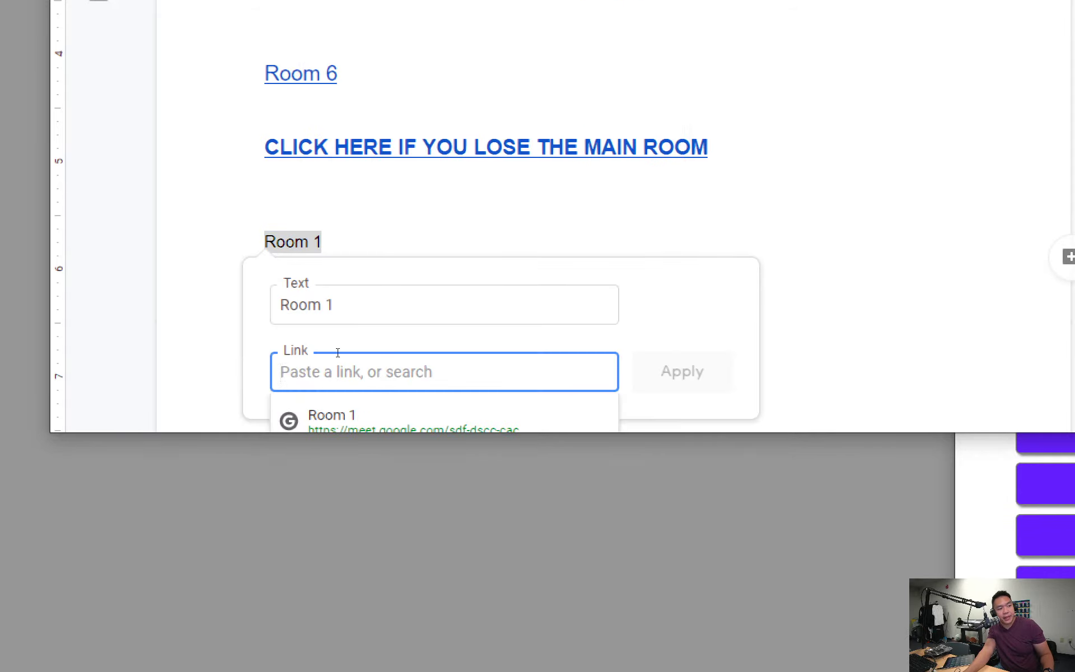
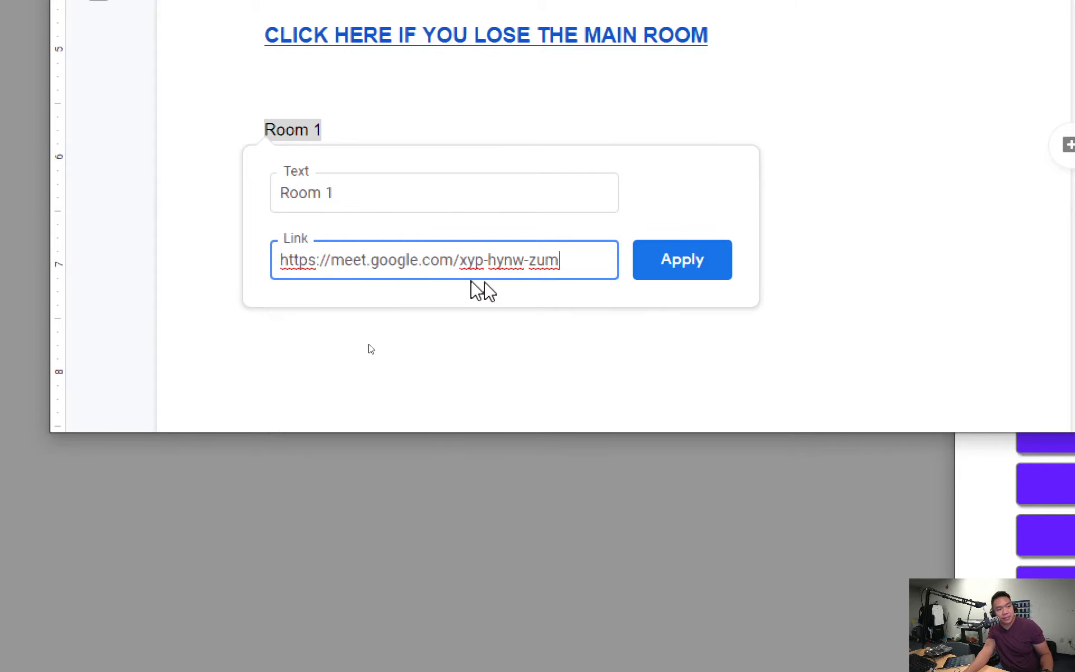
pyautogui.click(660, 274)
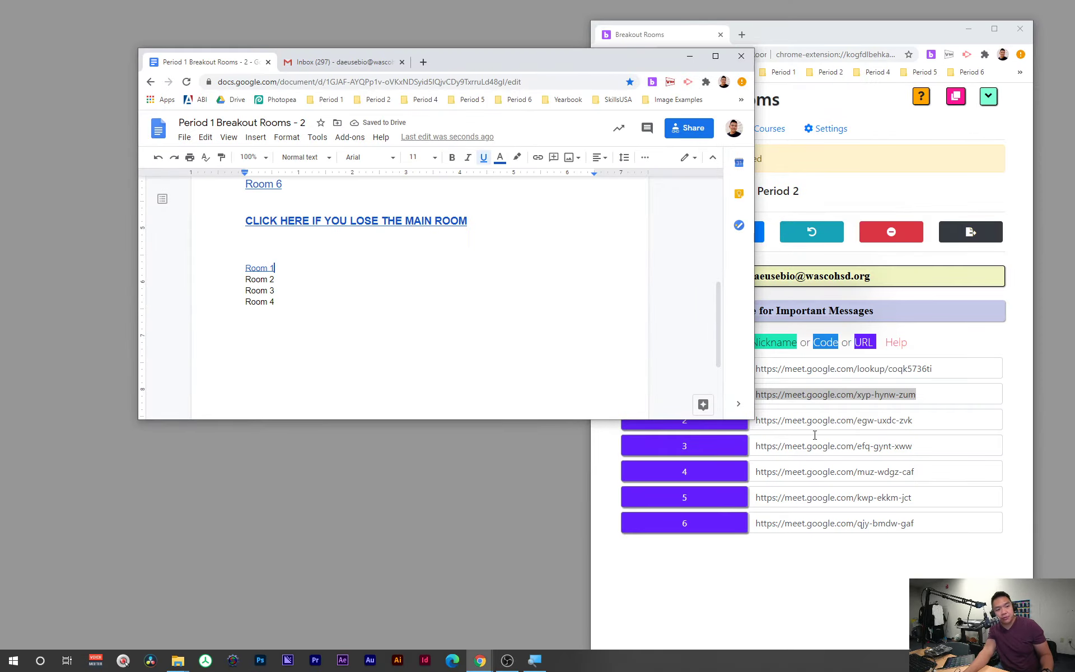
pyautogui.scroll(5, 364, 334)
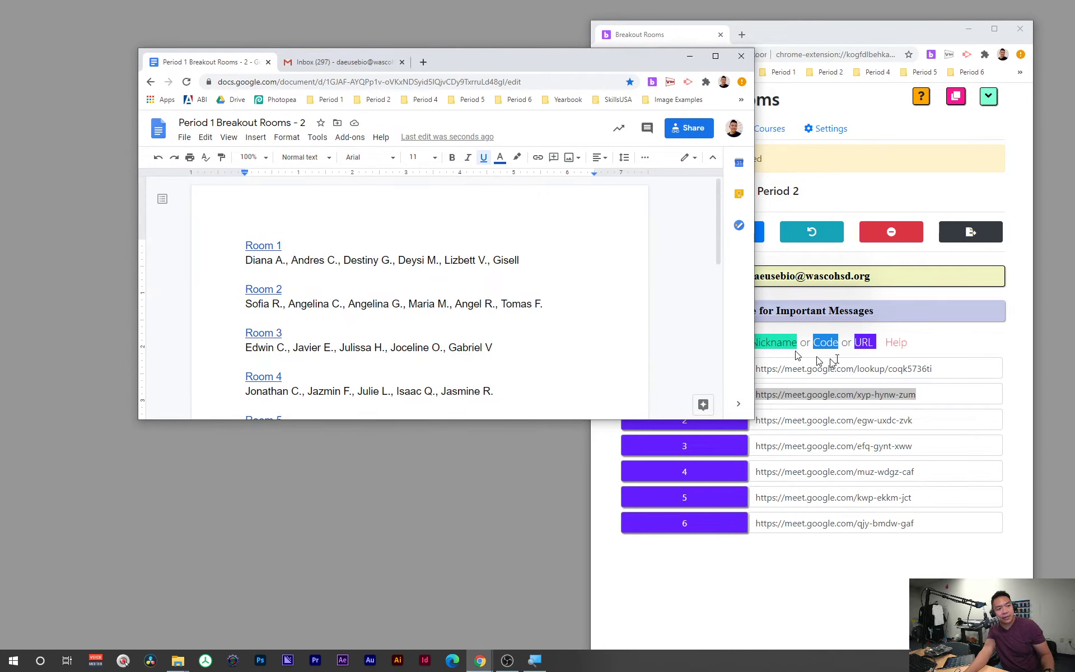
# Step: Review the room list document's general access so anyone with the link can view it
pyautogui.click(904, 391)
pyautogui.click(308, 271)
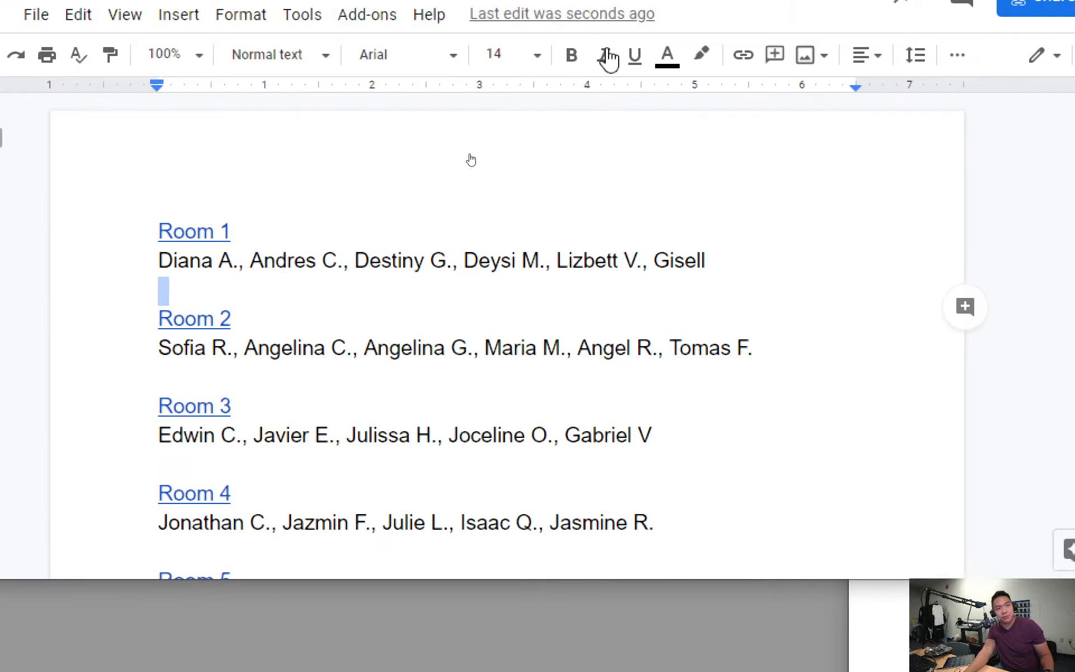
pyautogui.click(766, 95)
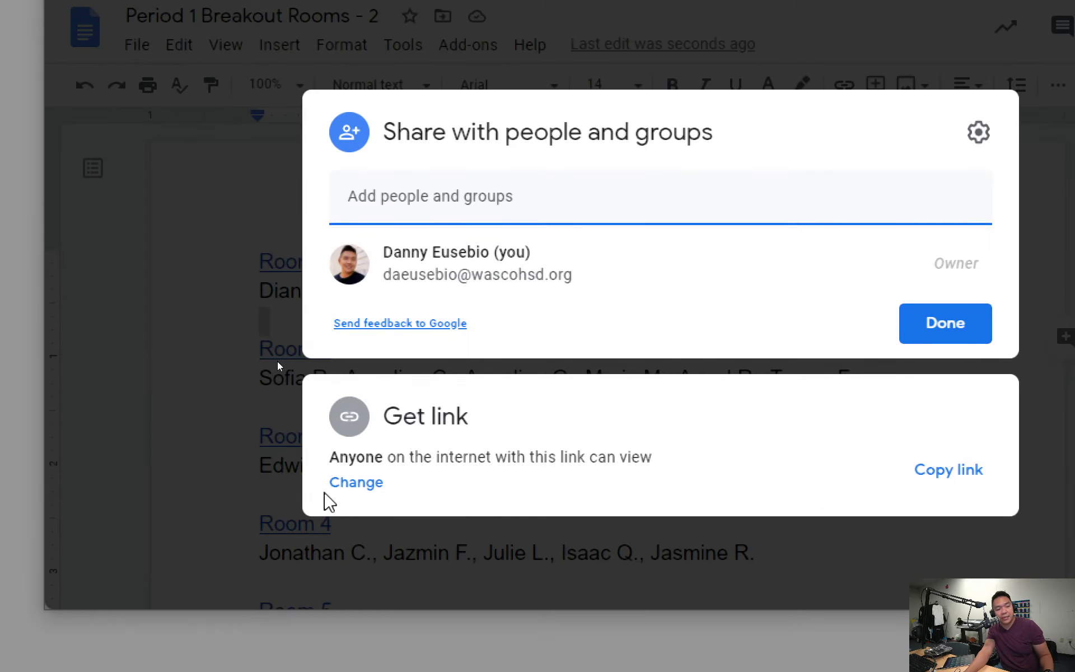
pyautogui.click(353, 492)
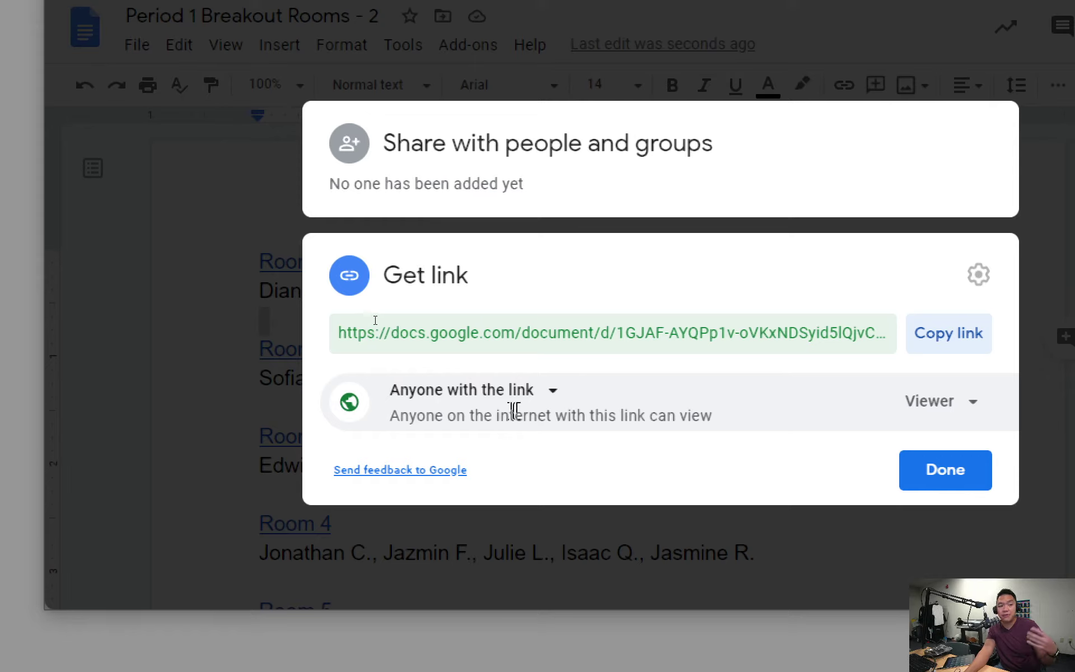
pyautogui.click(553, 398)
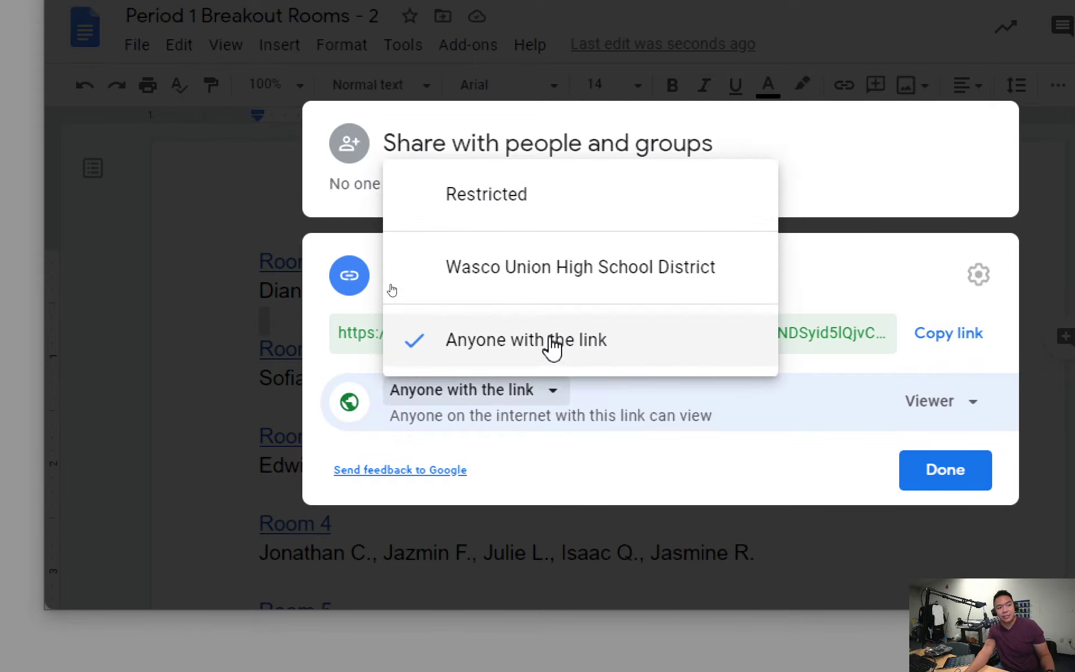
pyautogui.click(689, 477)
pyautogui.click(560, 399)
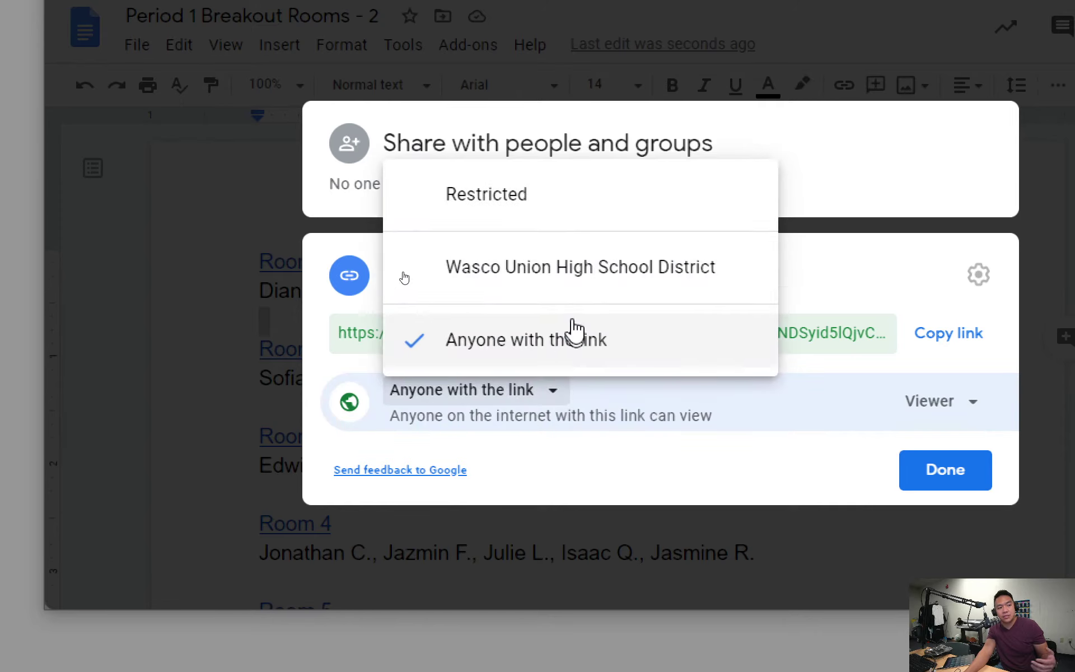
pyautogui.click(652, 481)
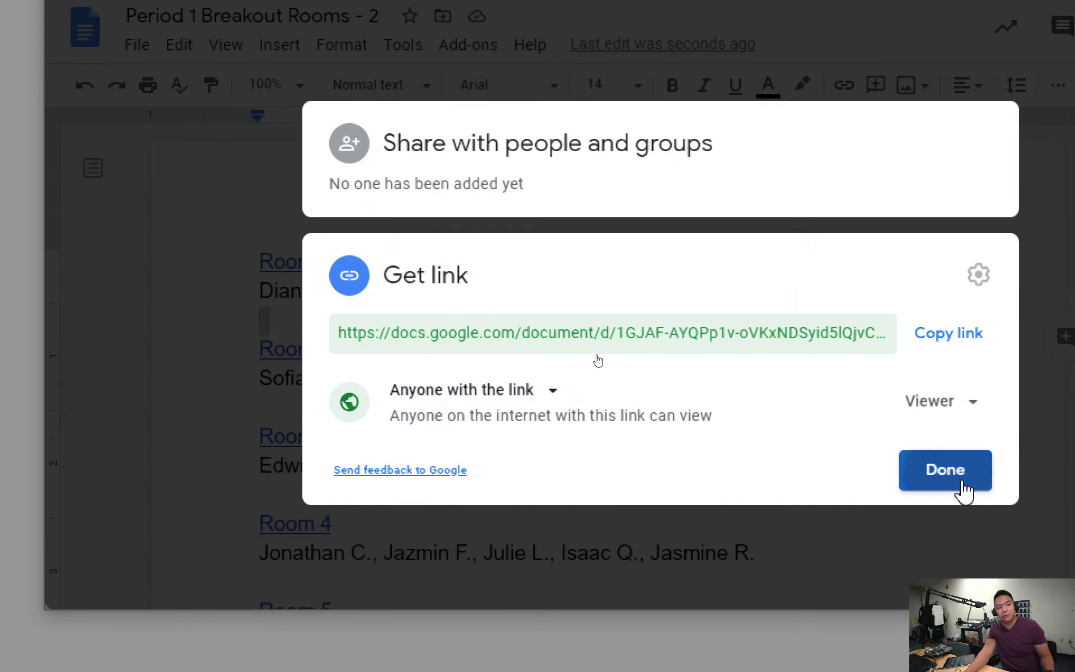
pyautogui.click(964, 482)
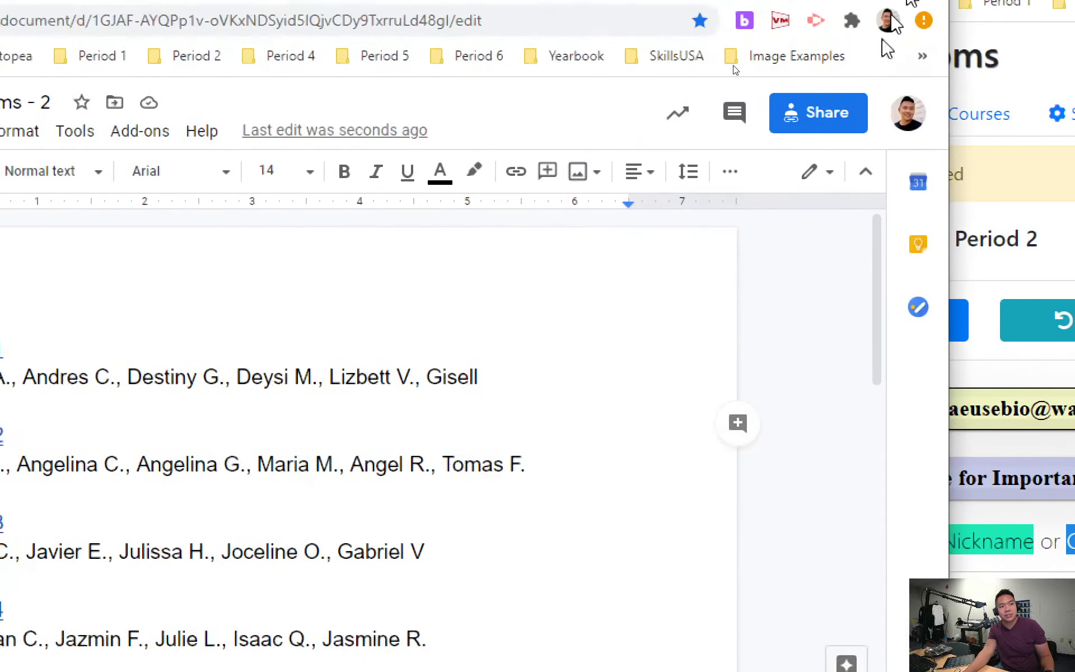
# Step: Copy the document's view link from the Share dialog
pyautogui.click(891, 32)
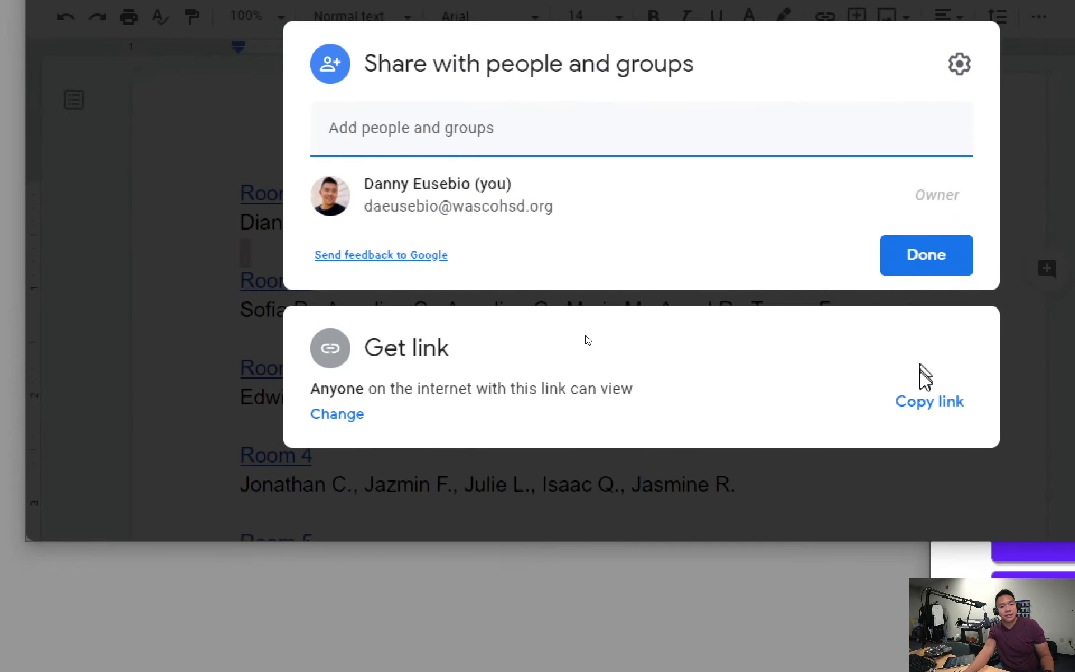
pyautogui.click(927, 394)
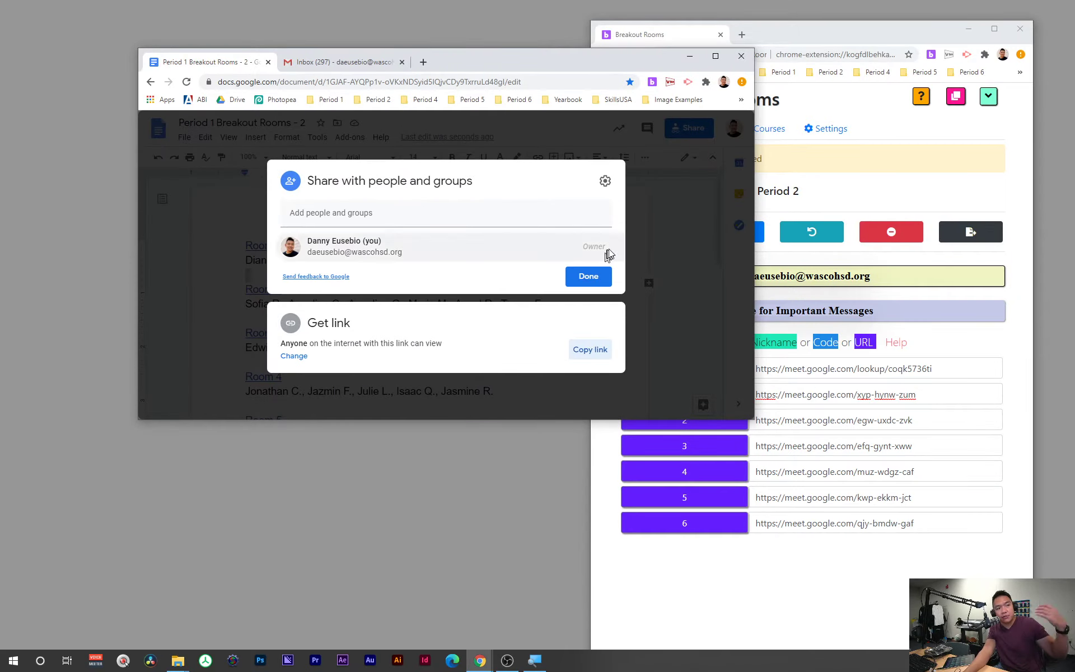
pyautogui.click(693, 217)
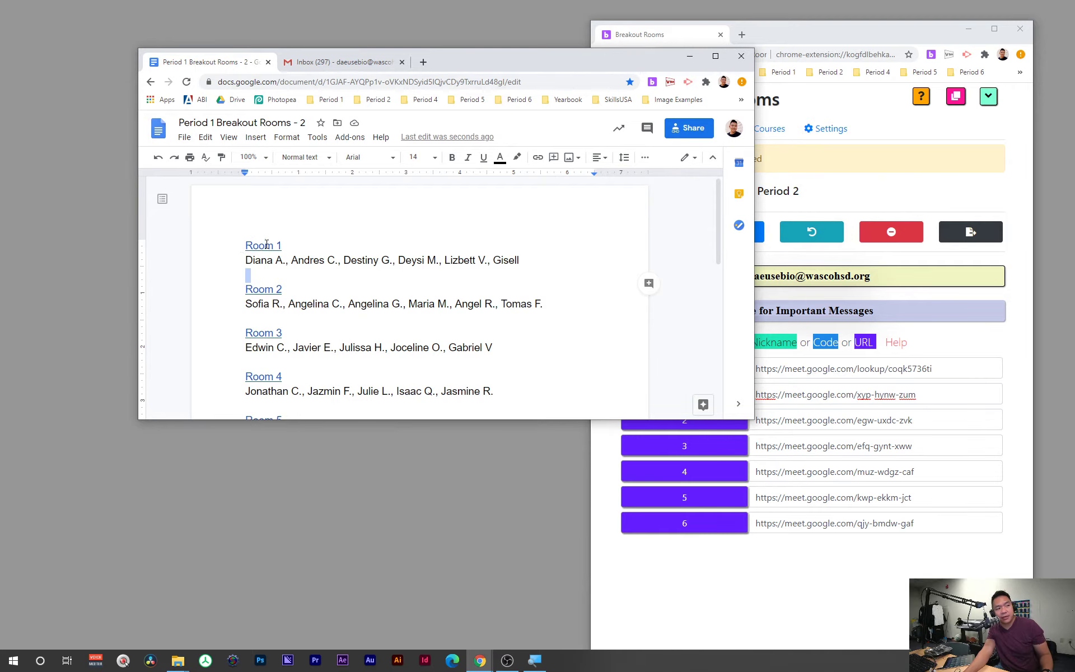
# Step: Open the Room 1 meeting link in a new tab, blocking camera, microphone and notifications
pyautogui.click(267, 245)
pyautogui.click(288, 255)
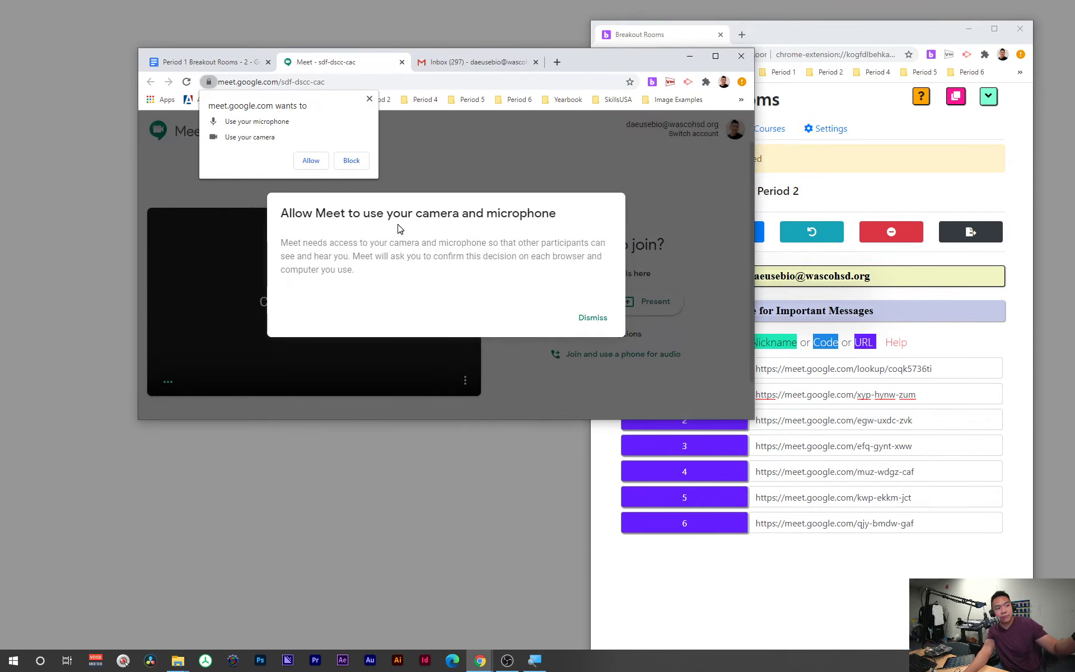
pyautogui.click(351, 161)
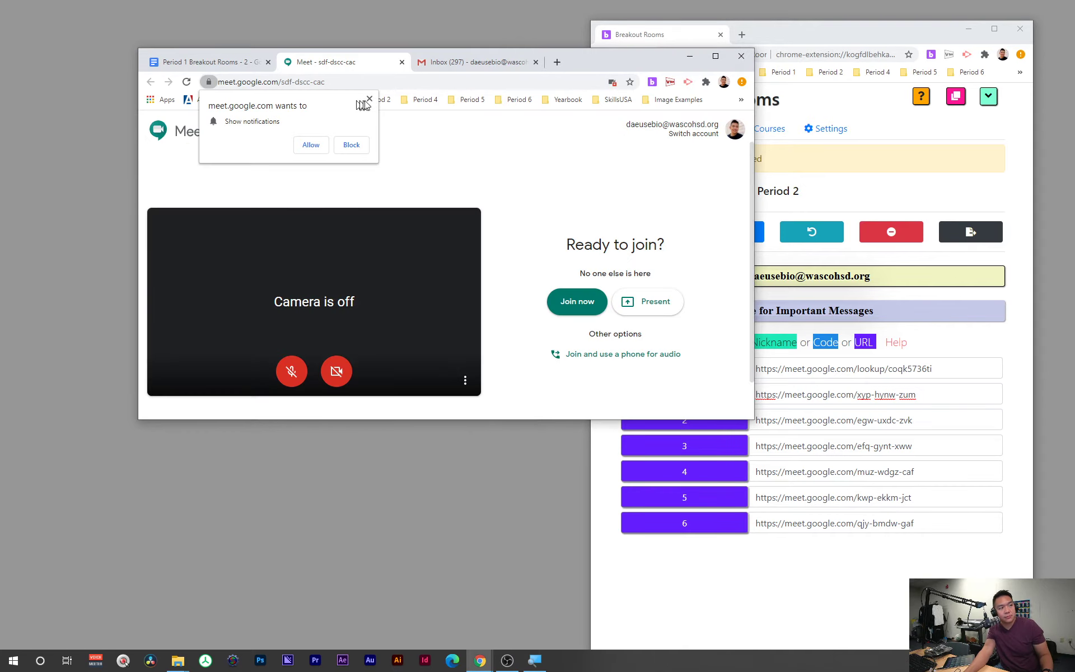
pyautogui.click(368, 99)
# Step: Move the breakout rooms document window off screen, leaving the Breakout Rooms window showing
pyautogui.click(501, 65)
pyautogui.click(181, 67)
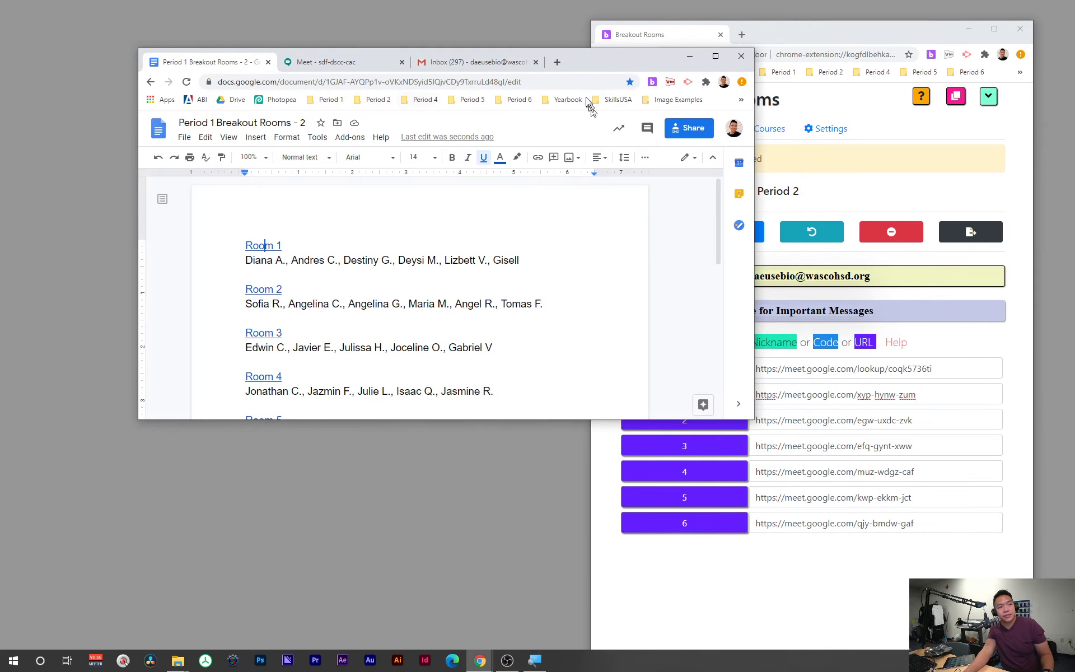
pyautogui.moveTo(582, 65); pyautogui.dragTo(785, 671)
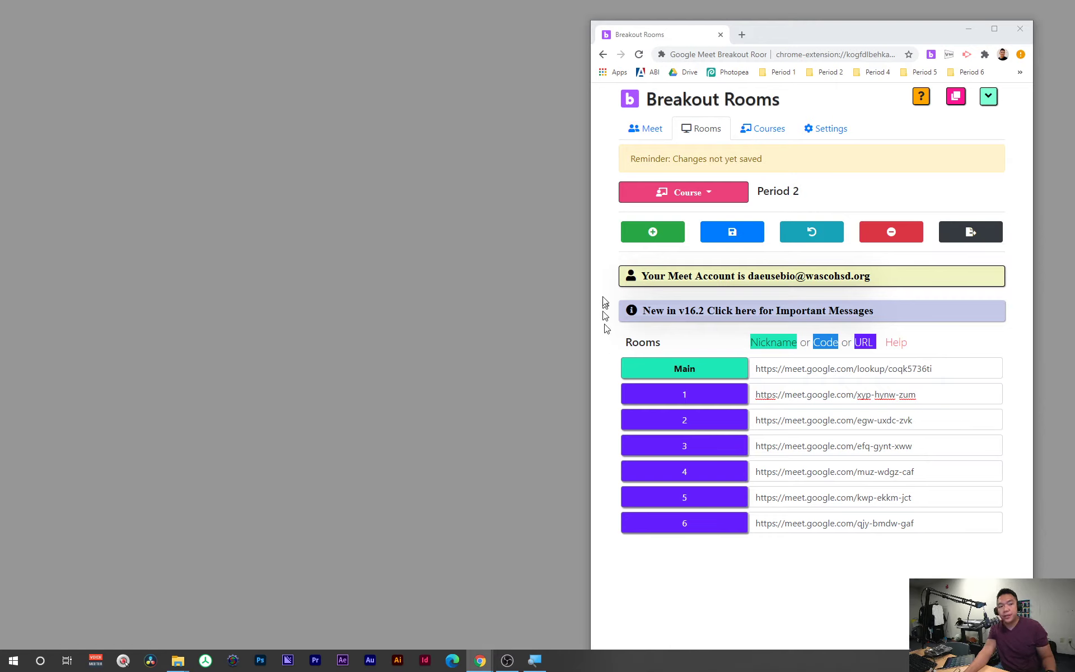
pyautogui.moveTo(862, 31); pyautogui.dragTo(813, 43)
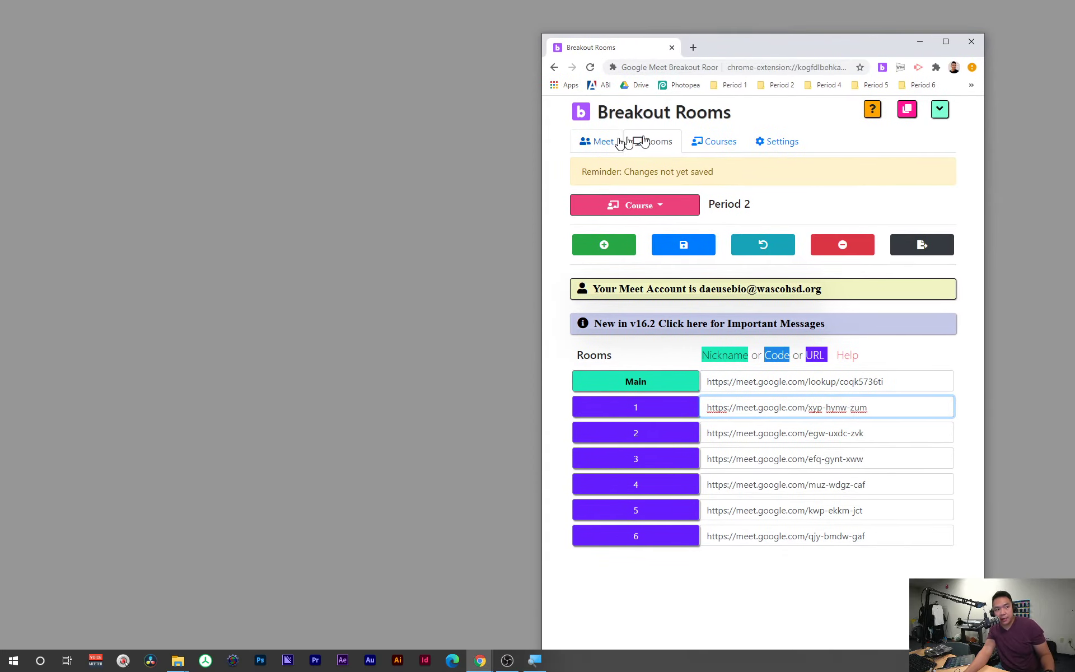
# Step: On the Meet page, select course Period 1 with 6 breakouts and open its Main room
pyautogui.click(600, 143)
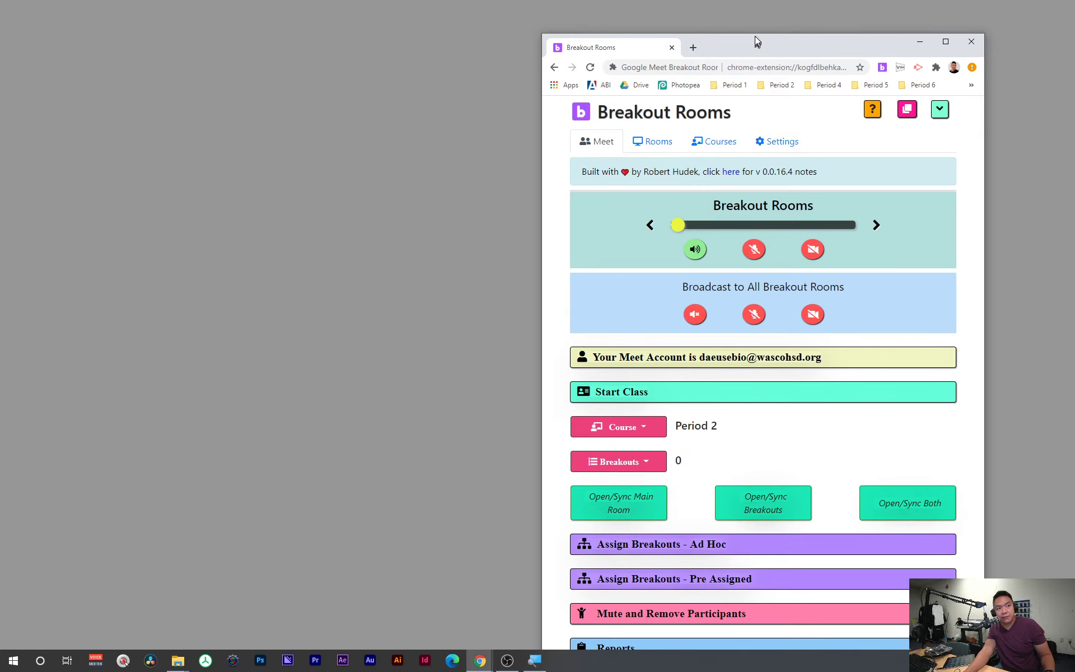
pyautogui.moveTo(755, 42)
pyautogui.mouseDown()
pyautogui.moveTo(764, 69)
pyautogui.moveTo(774, 36)
pyautogui.mouseUp()
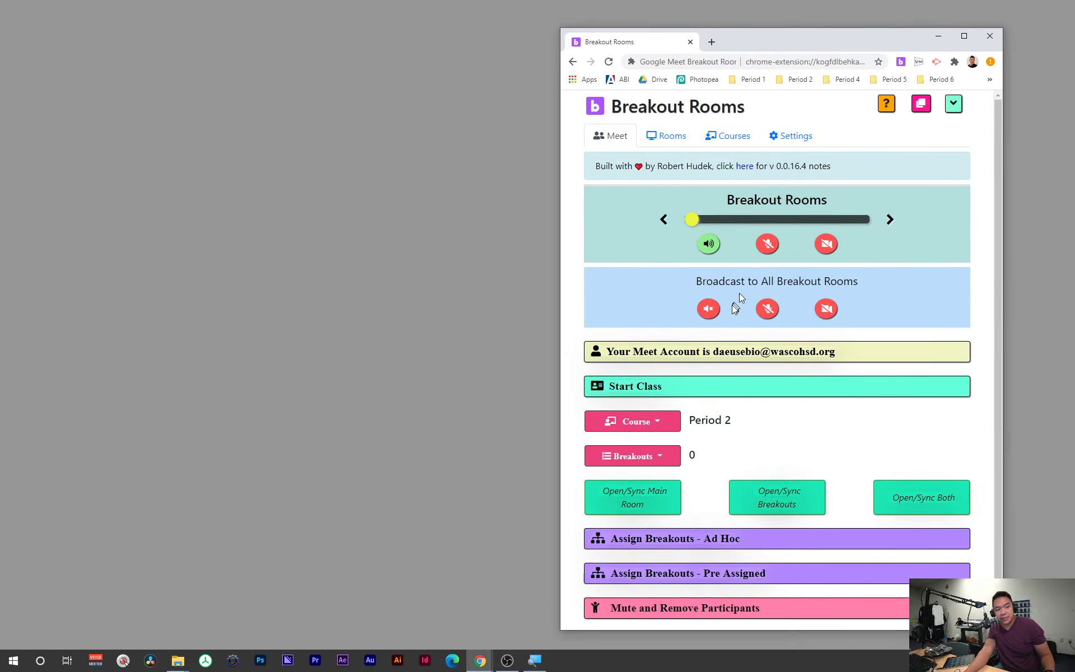
pyautogui.click(675, 427)
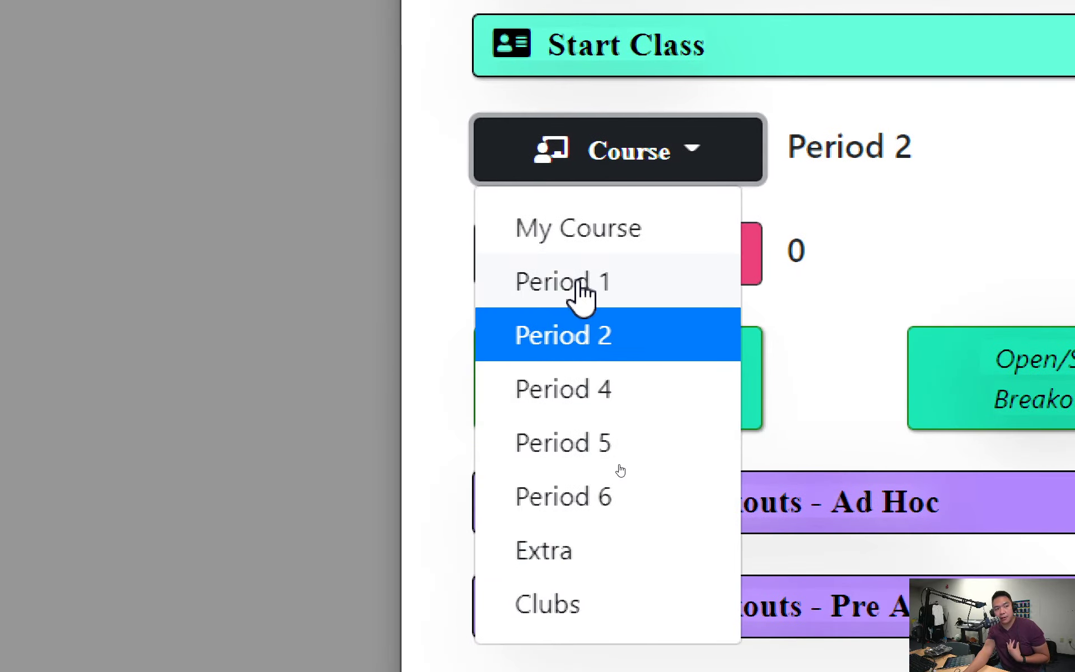
pyautogui.click(580, 283)
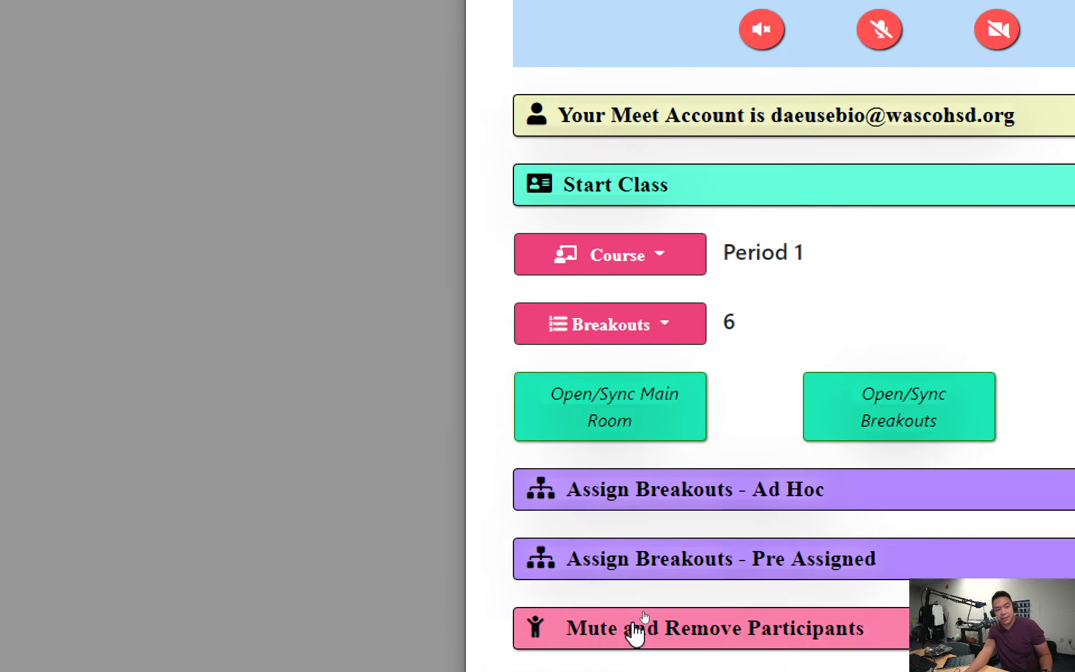
pyautogui.click(589, 541)
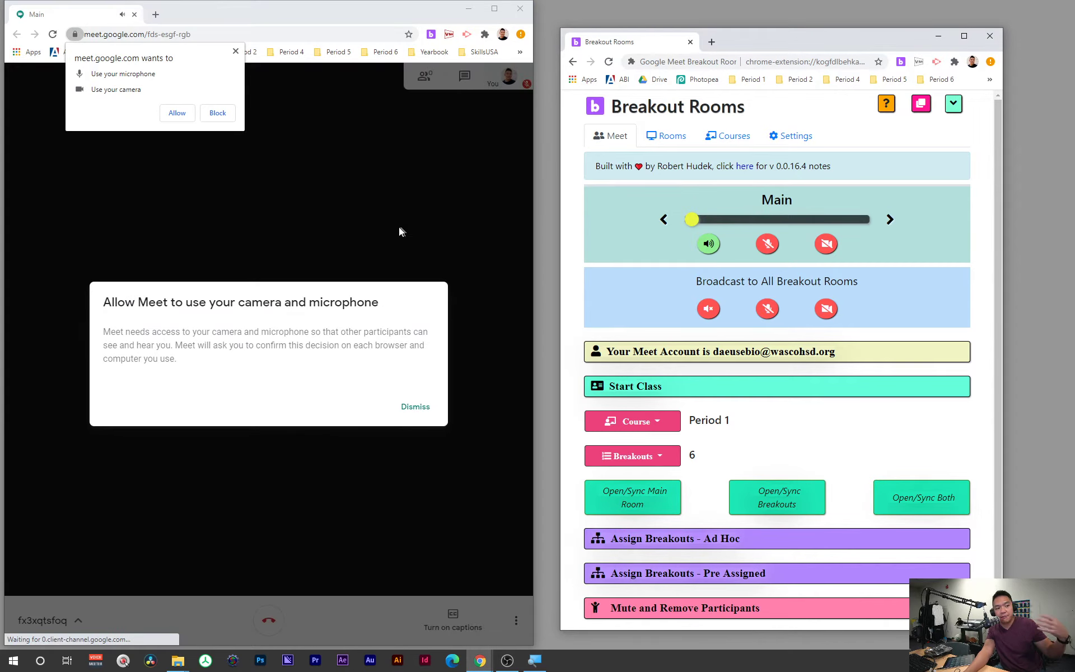
# Step: Join the Main room, dismissing the camera, add-others, error and notification pop-ups, then shrink its window
pyautogui.click(430, 409)
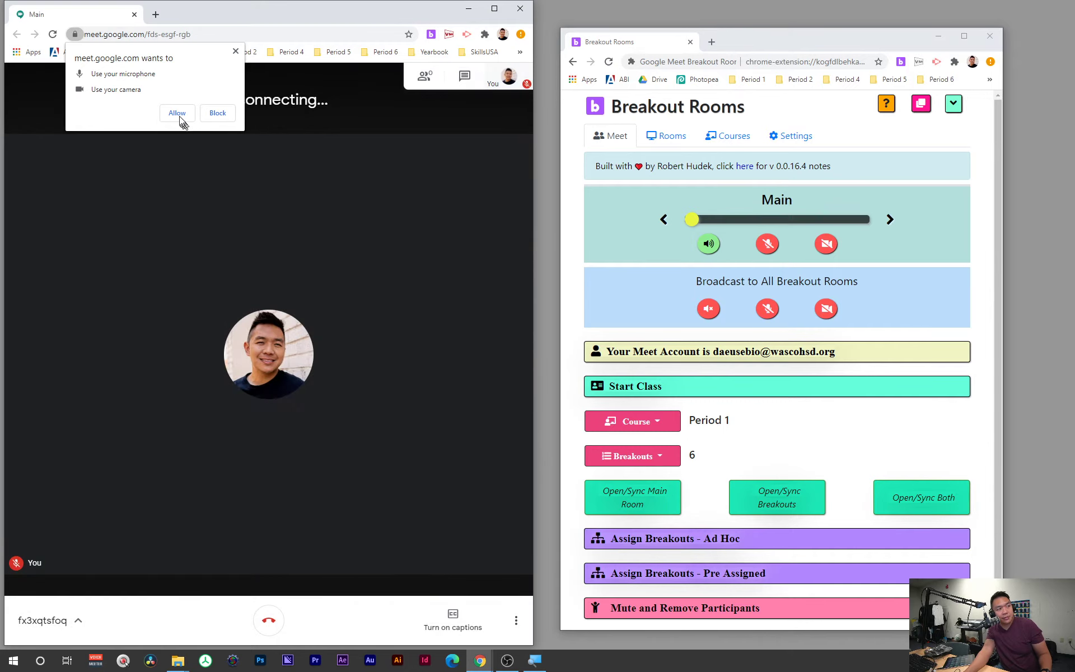
pyautogui.click(178, 114)
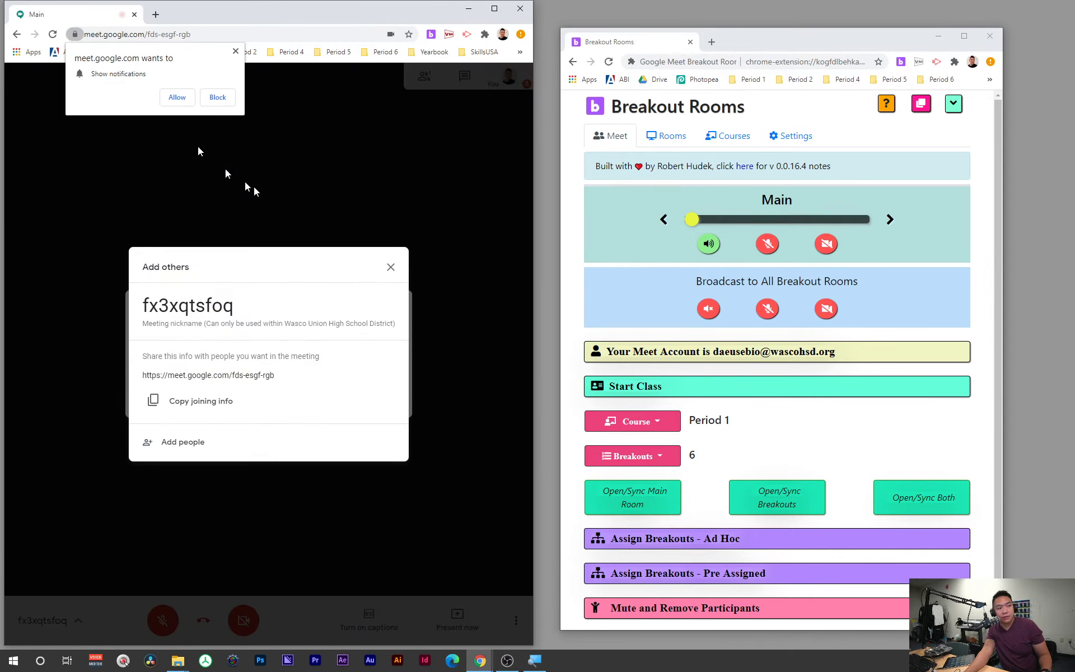
pyautogui.click(391, 269)
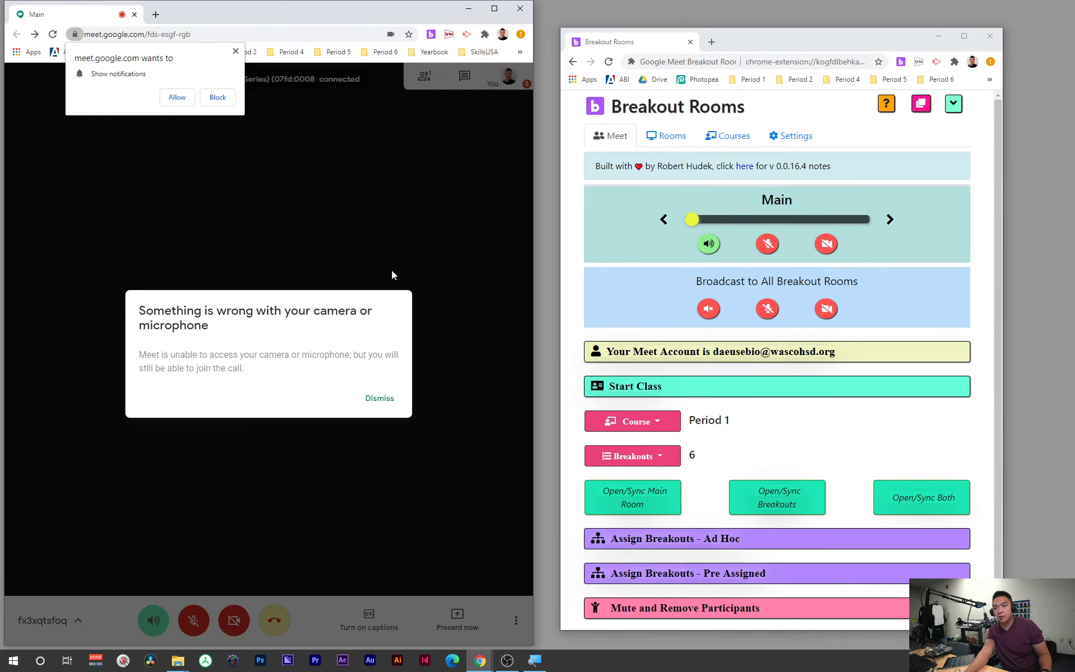
pyautogui.click(379, 397)
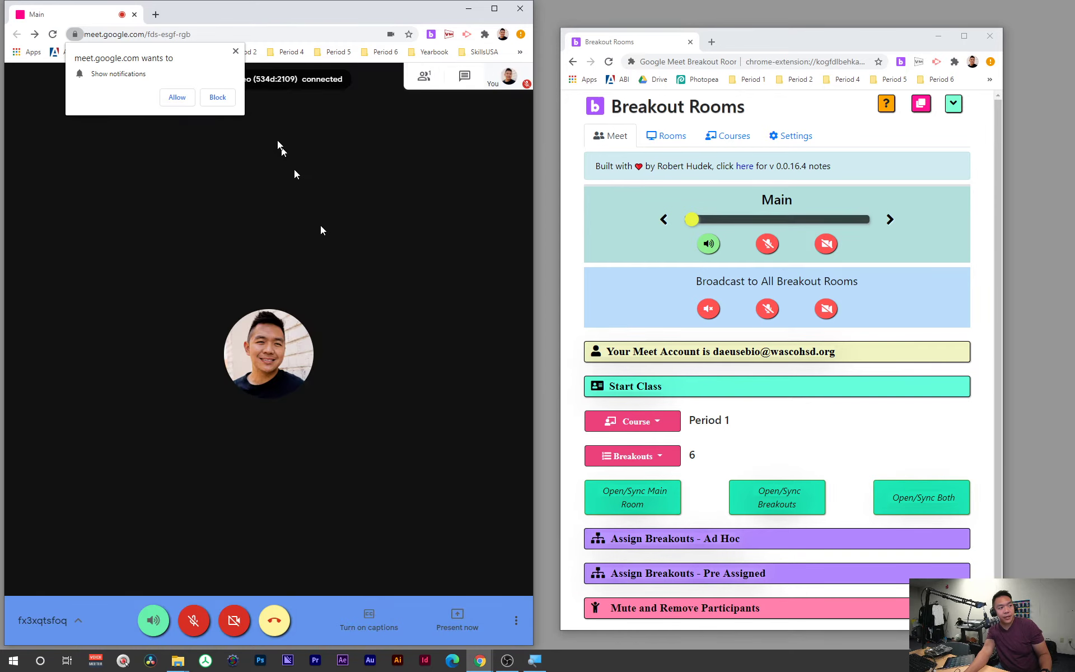
pyautogui.click(236, 52)
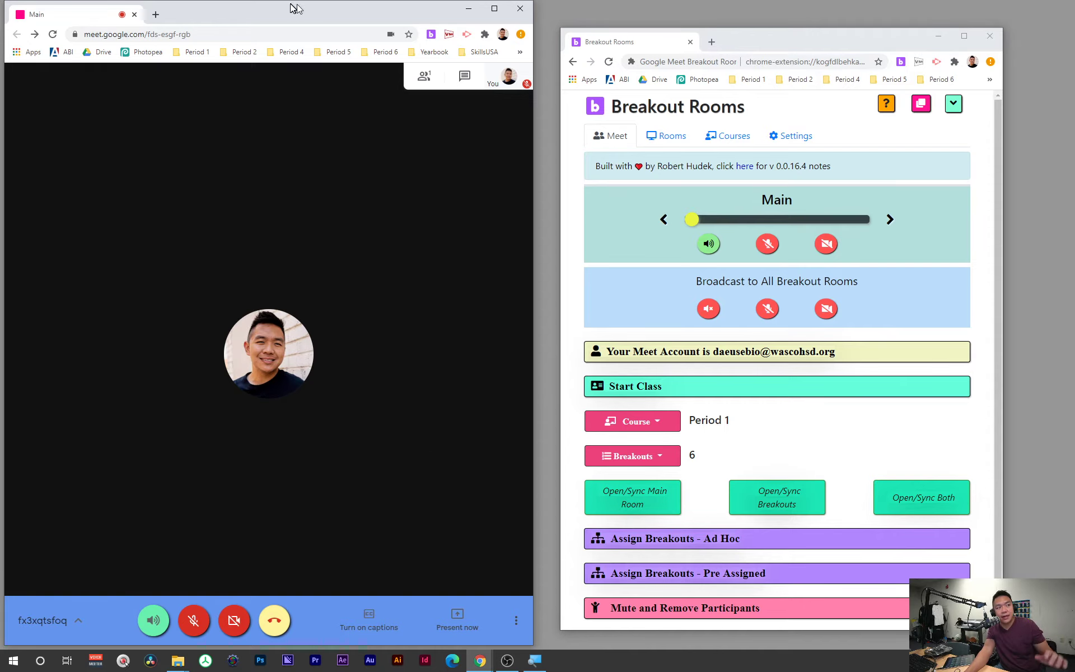
pyautogui.moveTo(287, 1); pyautogui.dragTo(1074, 84)
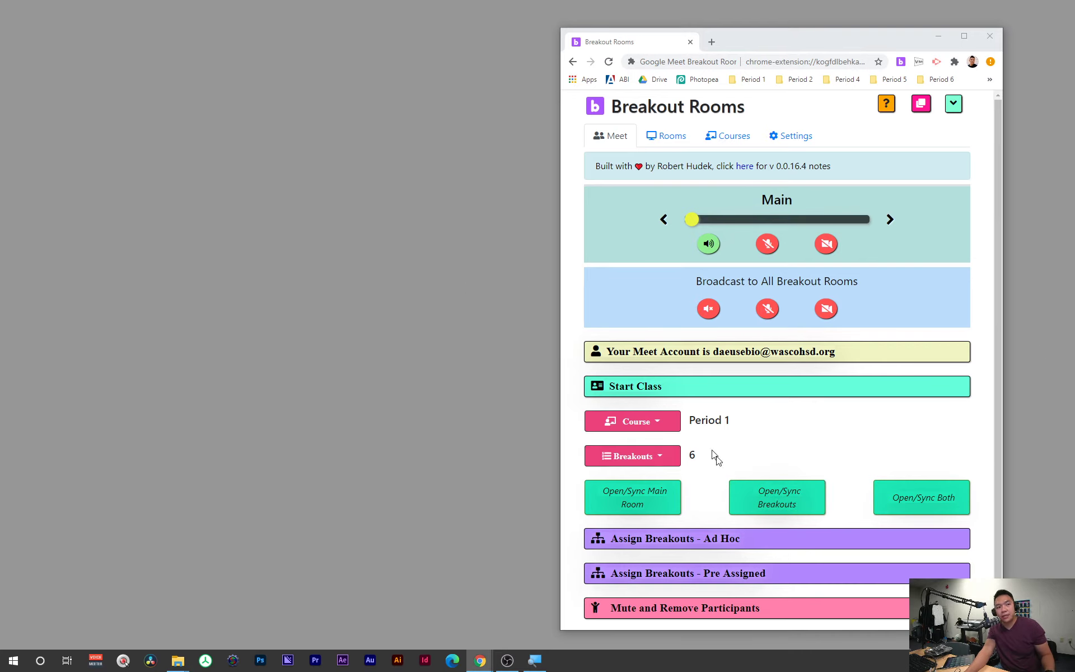
# Step: Enable Tiles: Separate windows in Settings, then open all six Period 1 breakout meetings
pyautogui.click(781, 139)
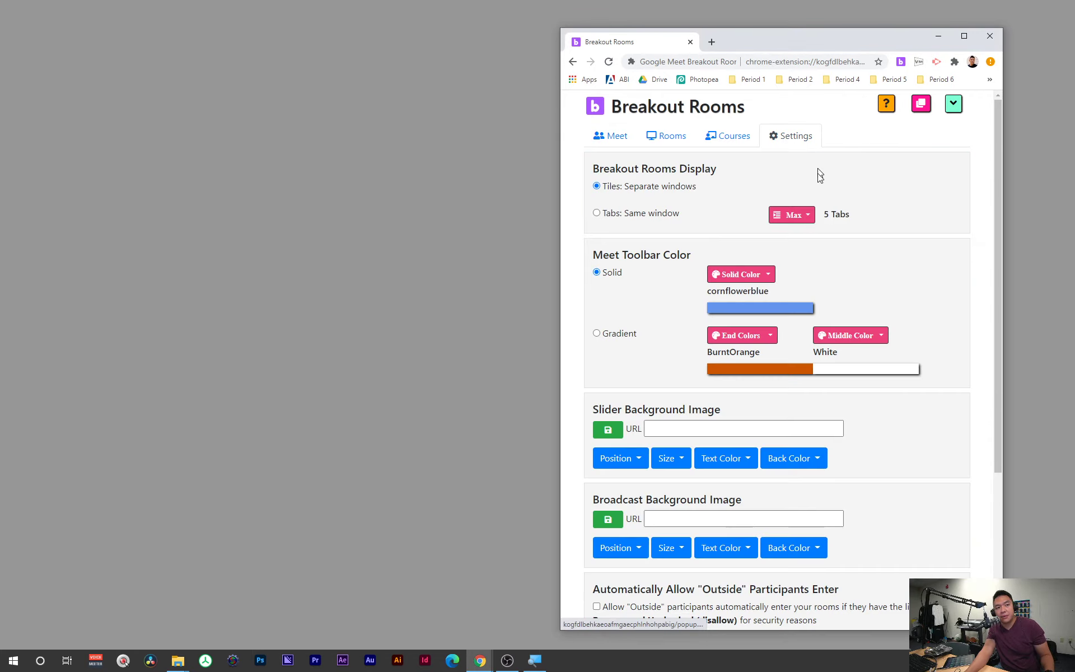
pyautogui.click(616, 139)
pyautogui.click(792, 136)
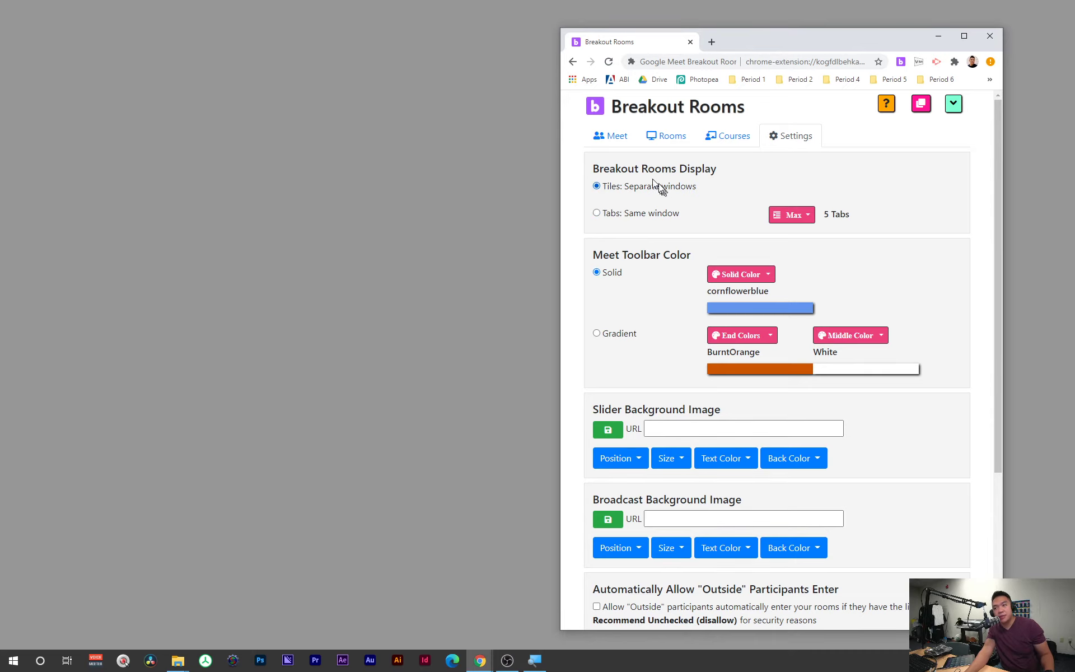
pyautogui.click(618, 147)
pyautogui.moveTo(763, 48); pyautogui.dragTo(808, 60)
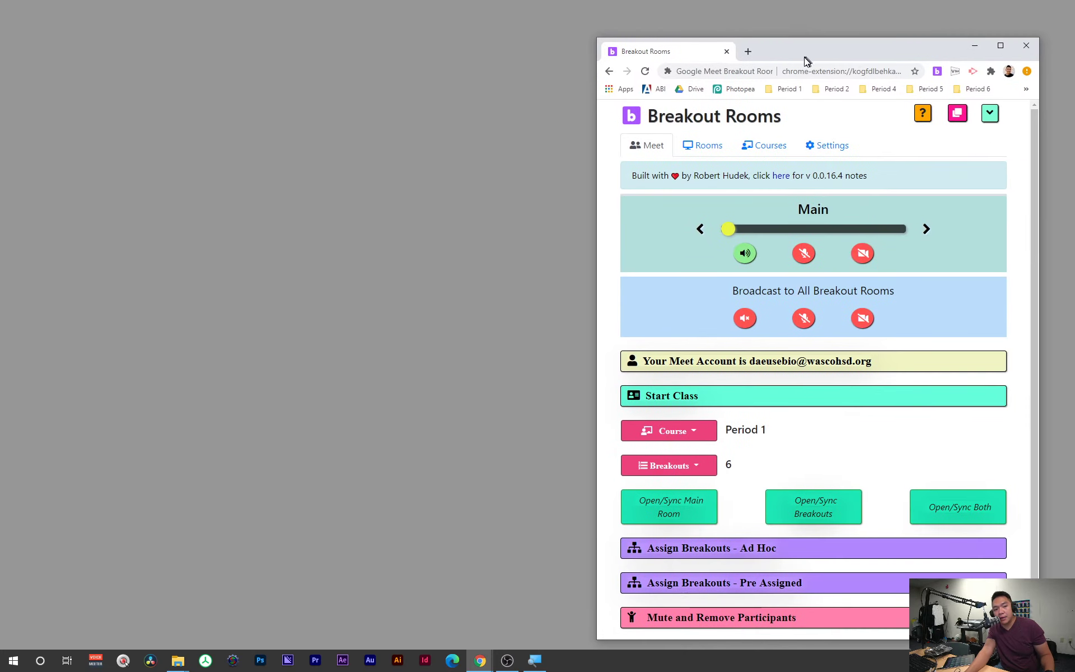
pyautogui.click(800, 507)
# Step: Dismiss the notification prompts in the tiled room windows and bring the Breakout Rooms window back
pyautogui.moveTo(820, 55); pyautogui.dragTo(1074, 84)
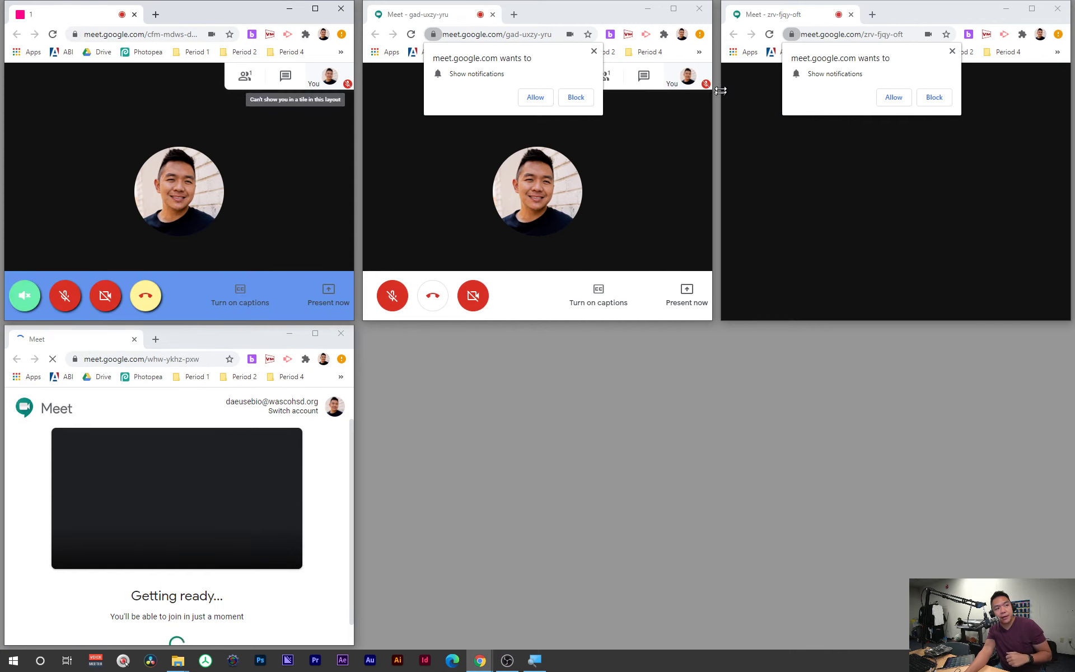
pyautogui.click(594, 52)
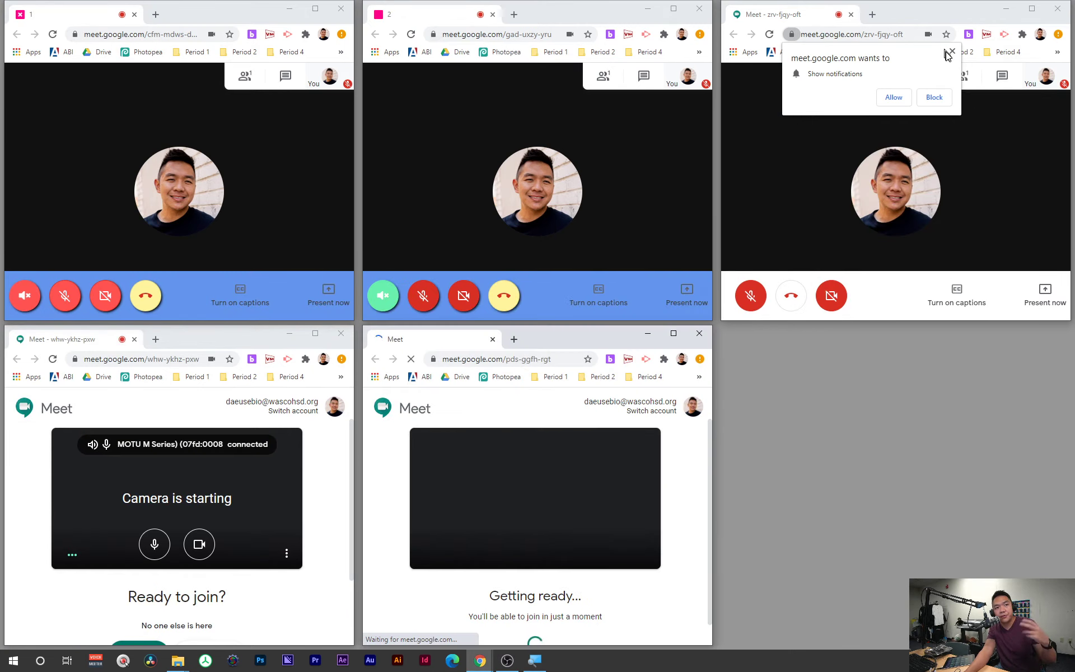
pyautogui.click(952, 51)
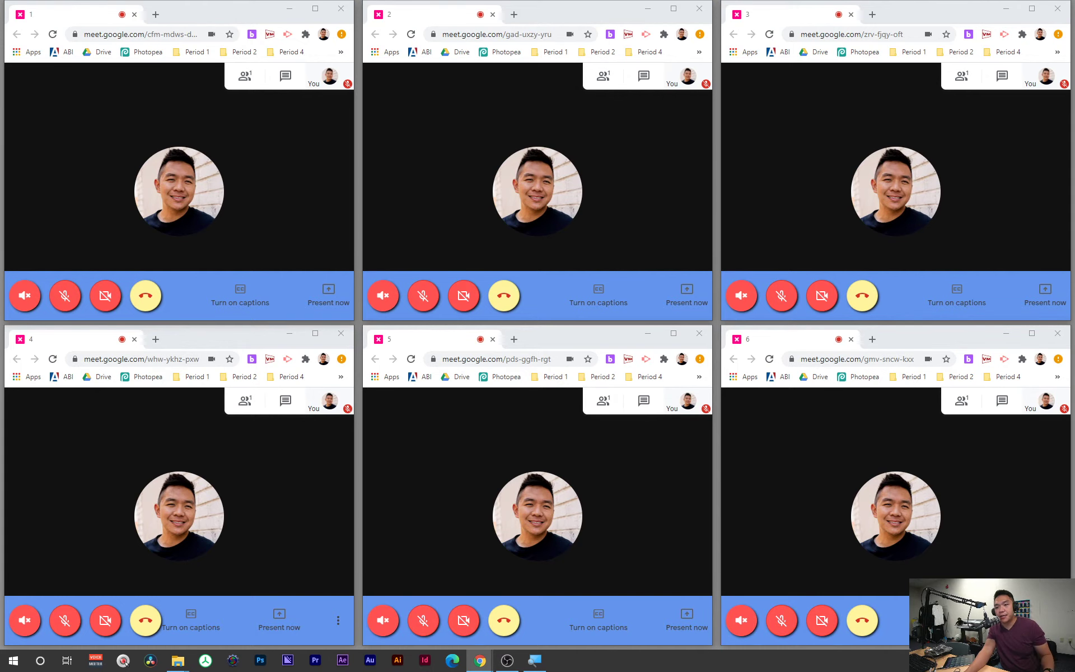
pyautogui.moveTo(1074, 120); pyautogui.dragTo(775, 52)
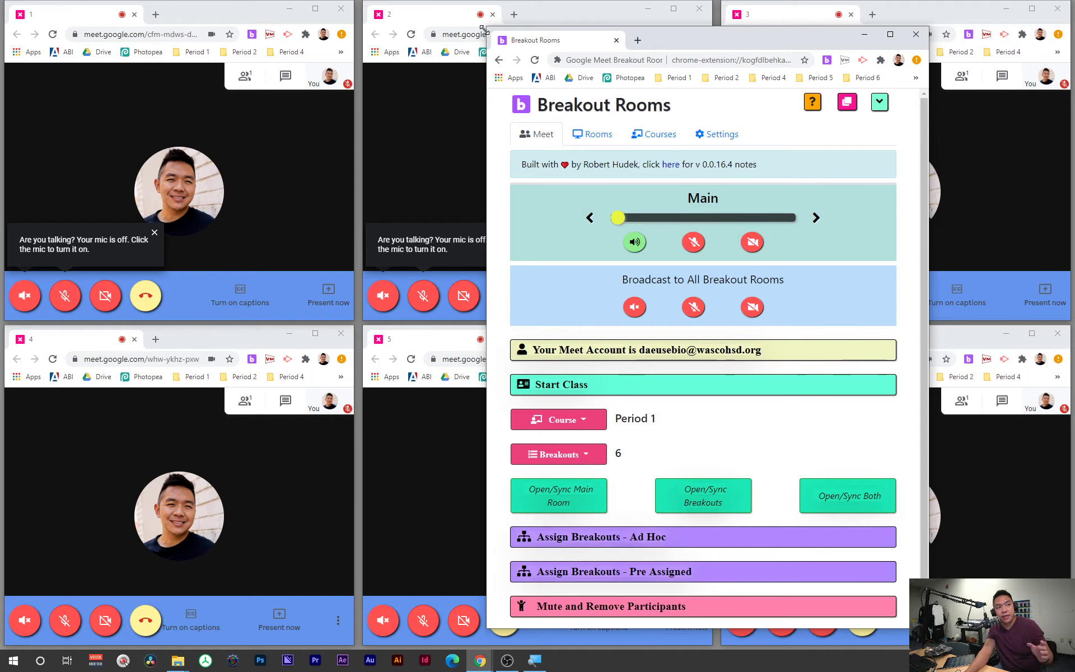
# Step: Shrink the Breakout Rooms window and mute speaker audio across all breakout rooms
pyautogui.moveTo(486, 35); pyautogui.dragTo(647, 44)
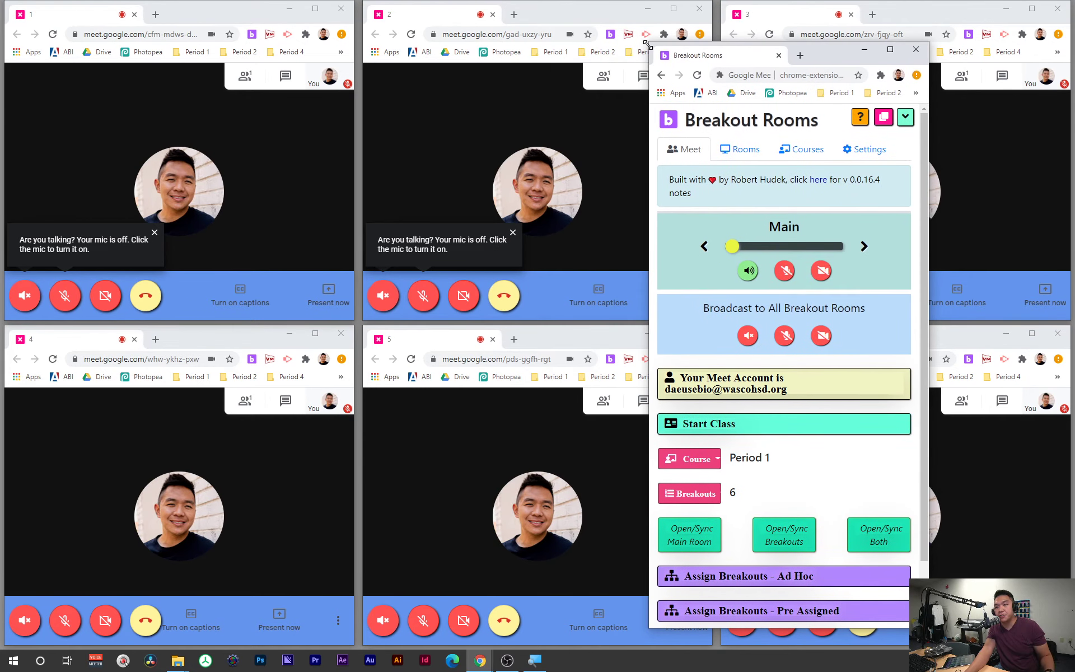
pyautogui.scroll(-1, 808, 308)
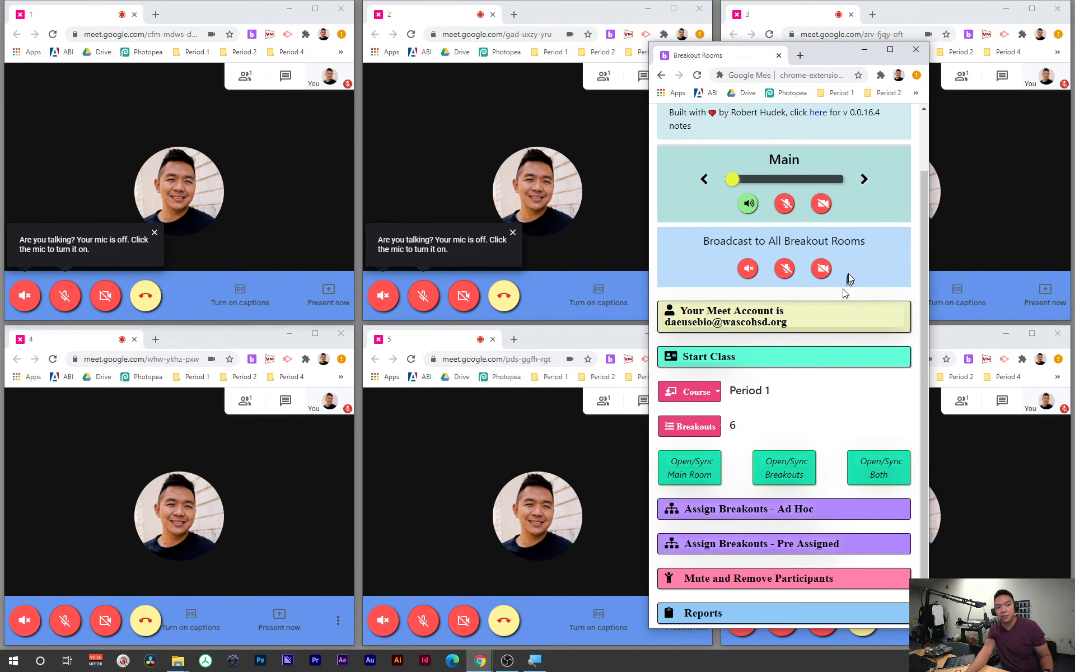
pyautogui.click(749, 269)
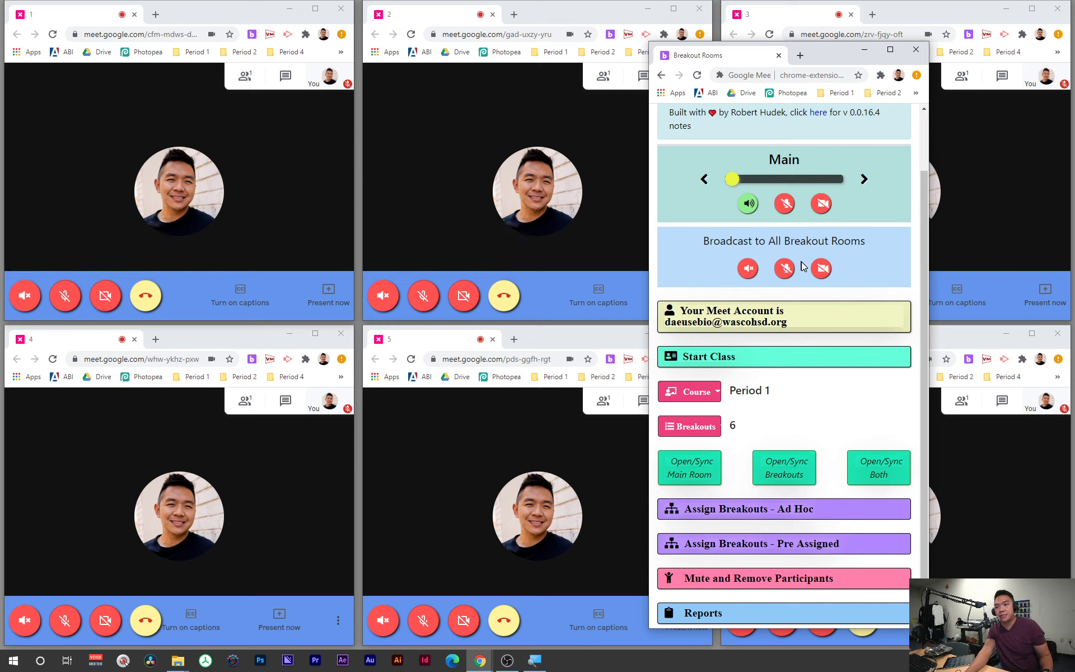
# Step: Cycle the room slider through rooms 1–6 and back around to Main
pyautogui.click(866, 178)
pyautogui.click(865, 178)
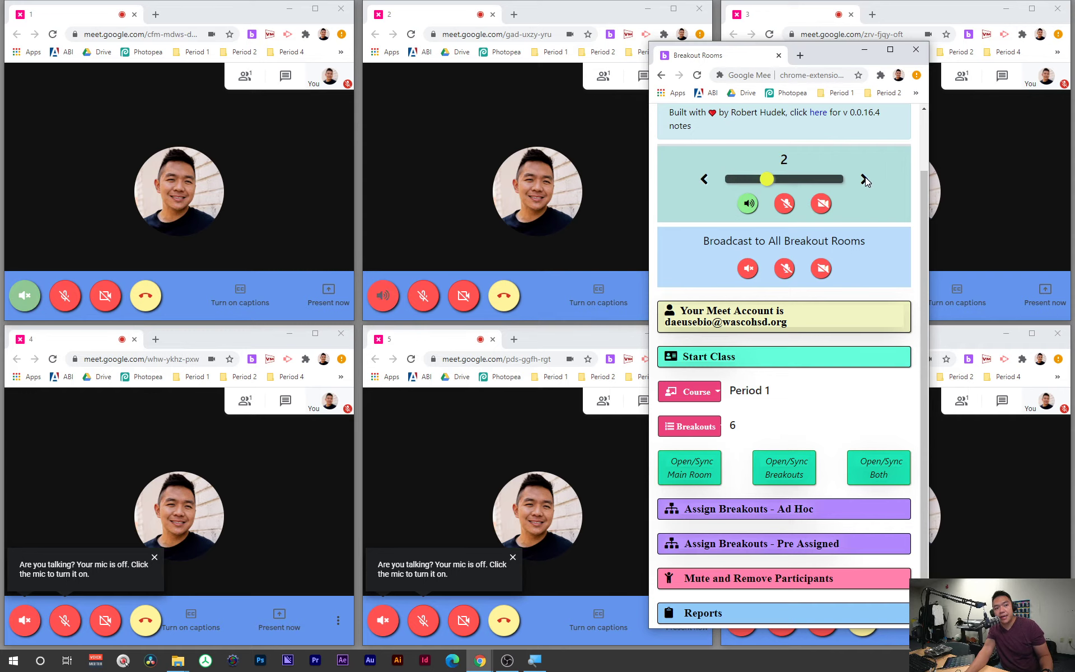
pyautogui.click(865, 178)
pyautogui.click(866, 177)
pyautogui.click(865, 177)
pyautogui.click(866, 177)
pyautogui.click(865, 178)
pyautogui.click(865, 177)
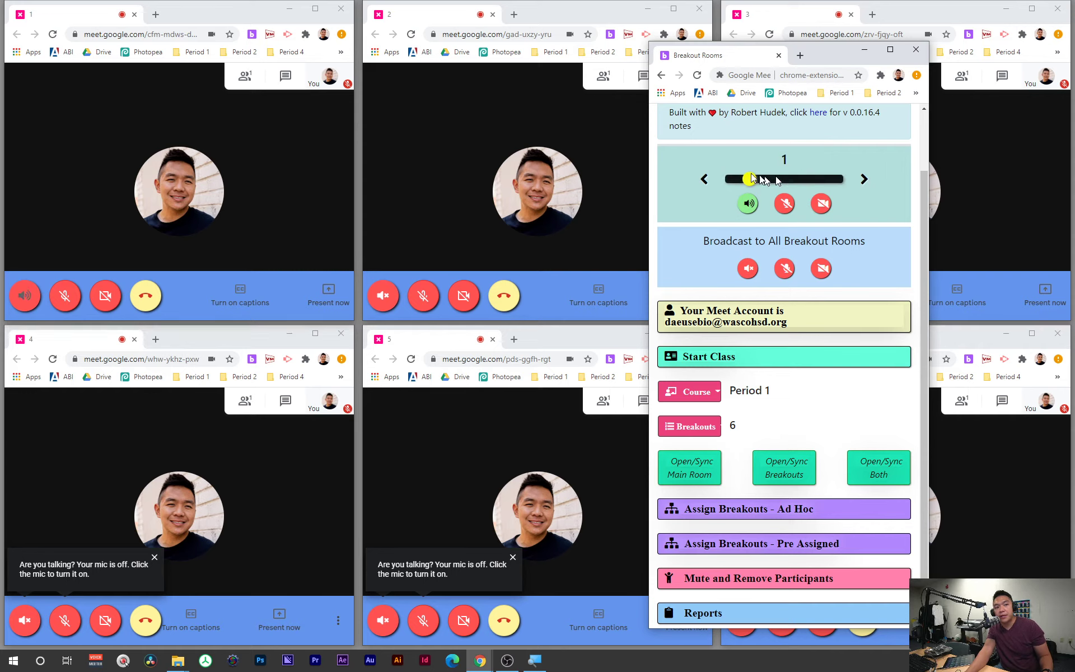
pyautogui.click(862, 182)
pyautogui.click(862, 182)
pyautogui.click(862, 182)
pyautogui.click(861, 183)
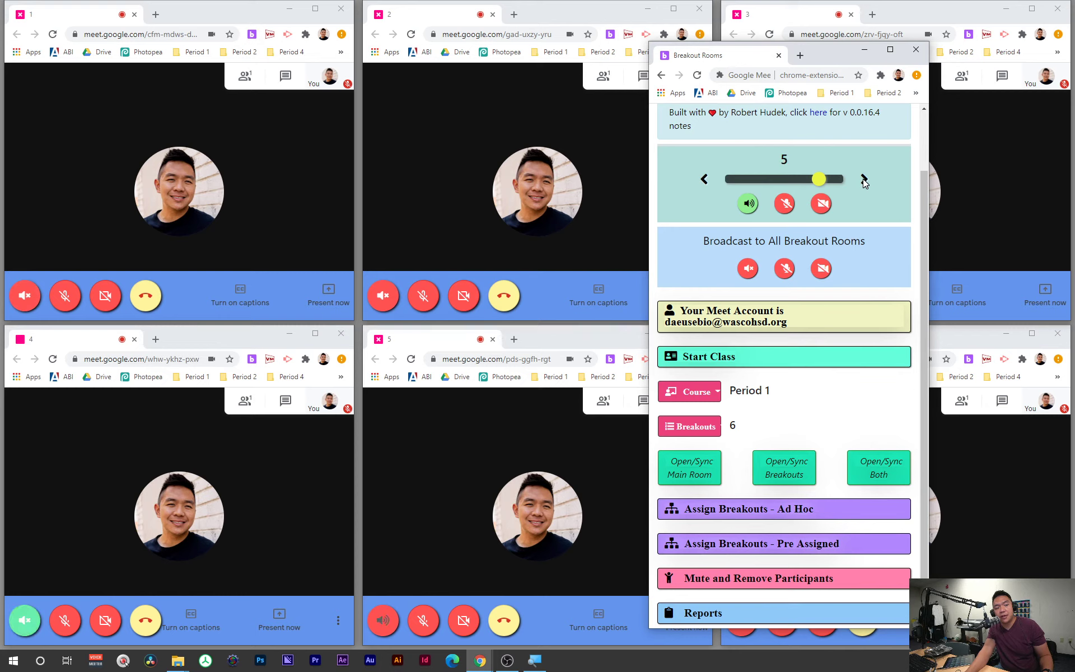
pyautogui.click(861, 182)
pyautogui.click(862, 182)
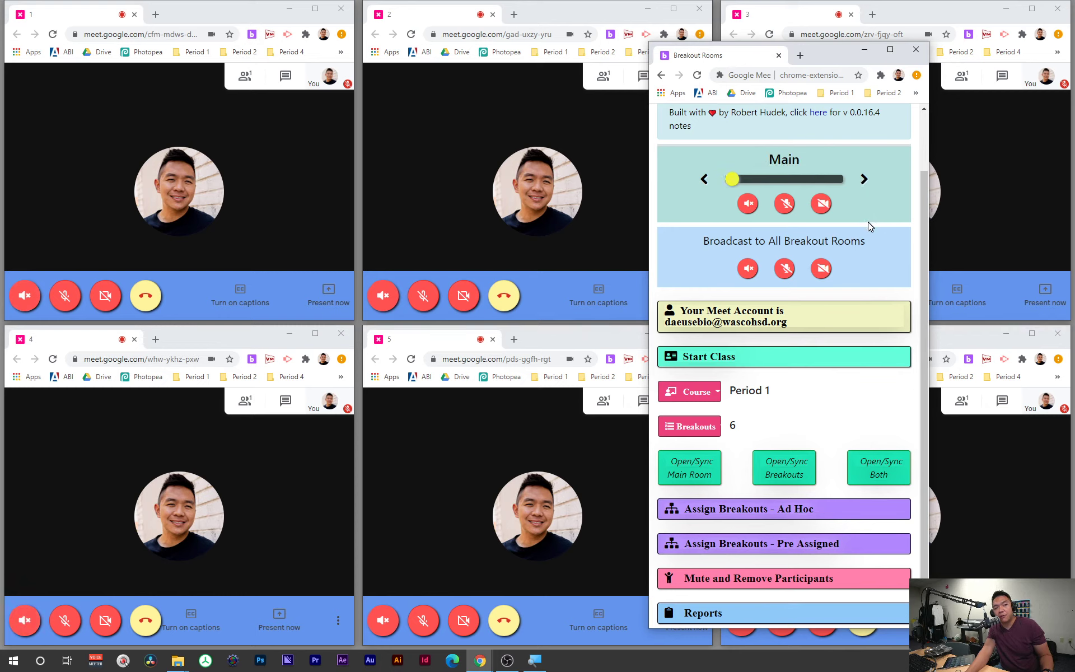
pyautogui.click(748, 269)
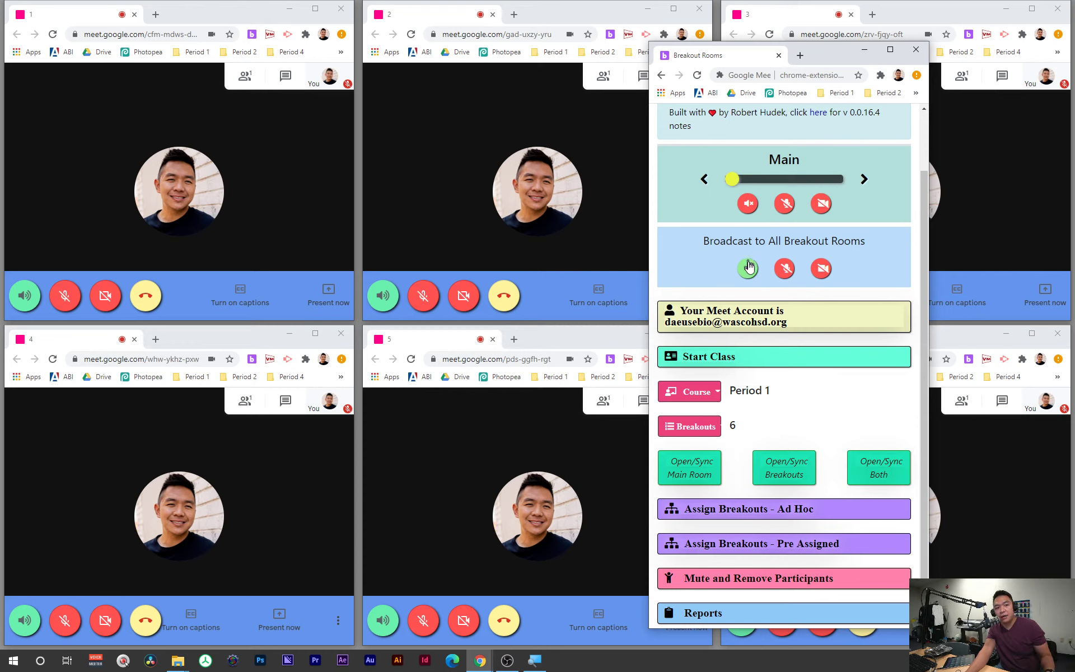
pyautogui.click(749, 270)
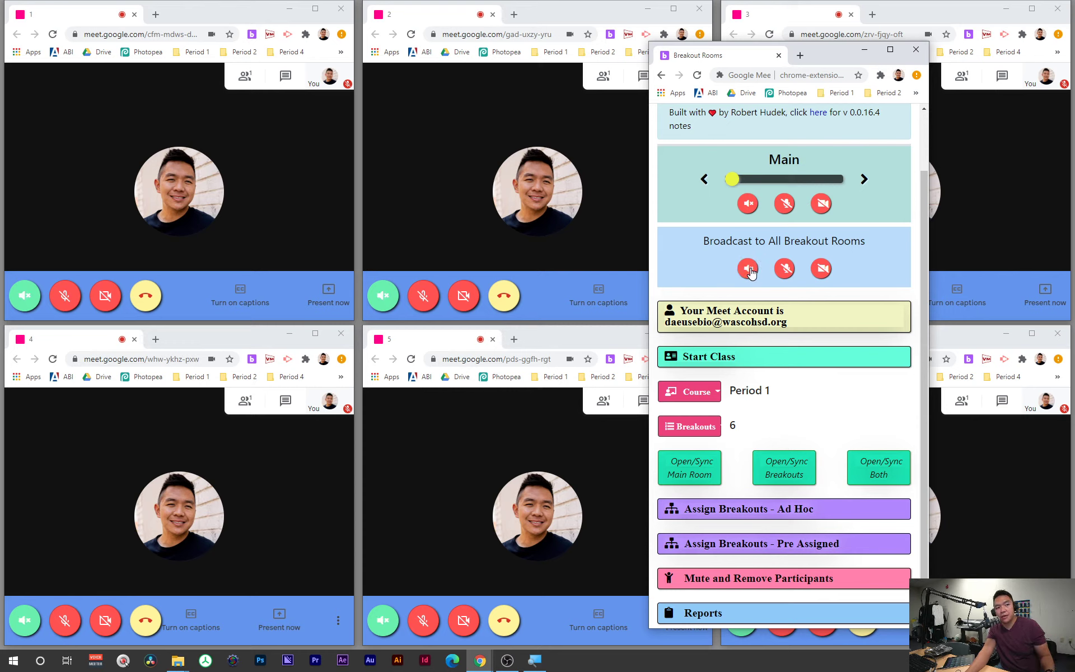
pyautogui.click(785, 270)
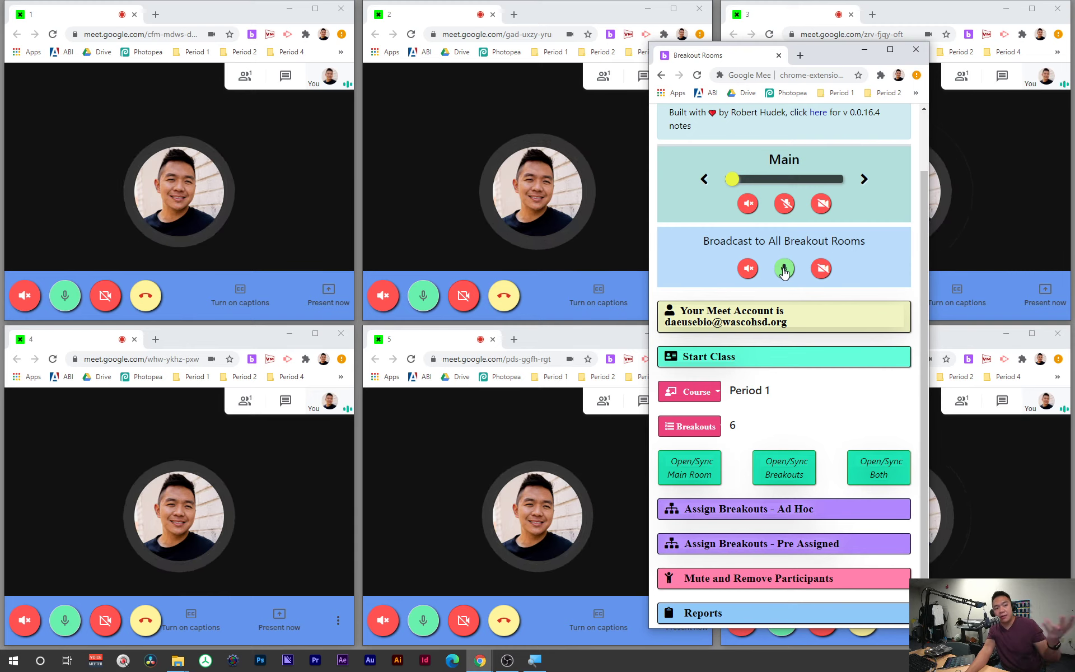
pyautogui.click(785, 270)
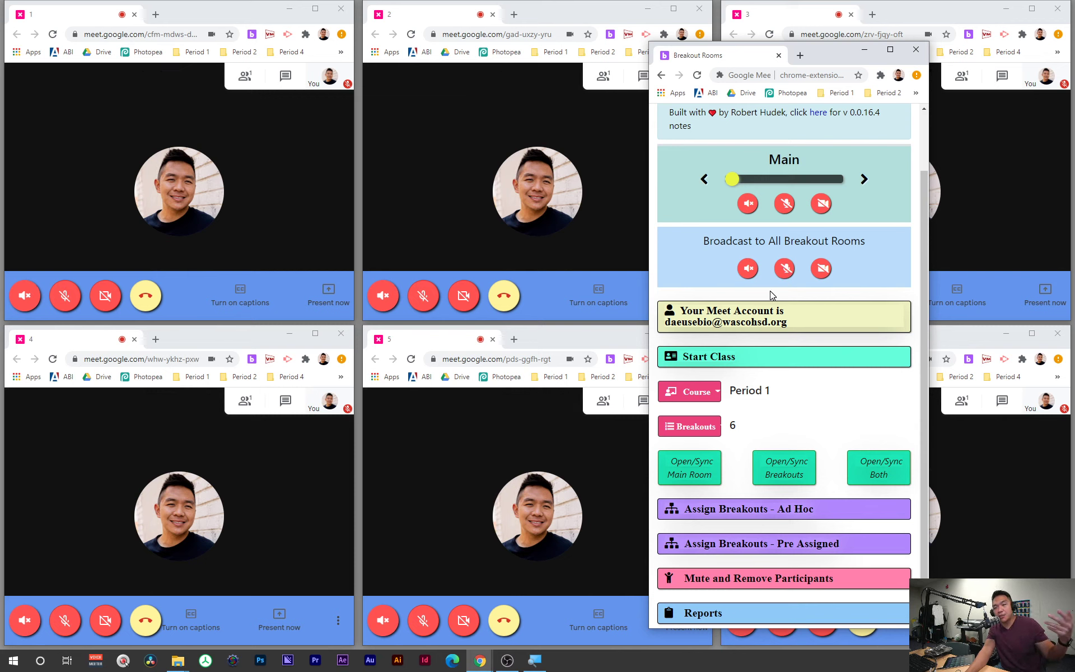
pyautogui.click(750, 274)
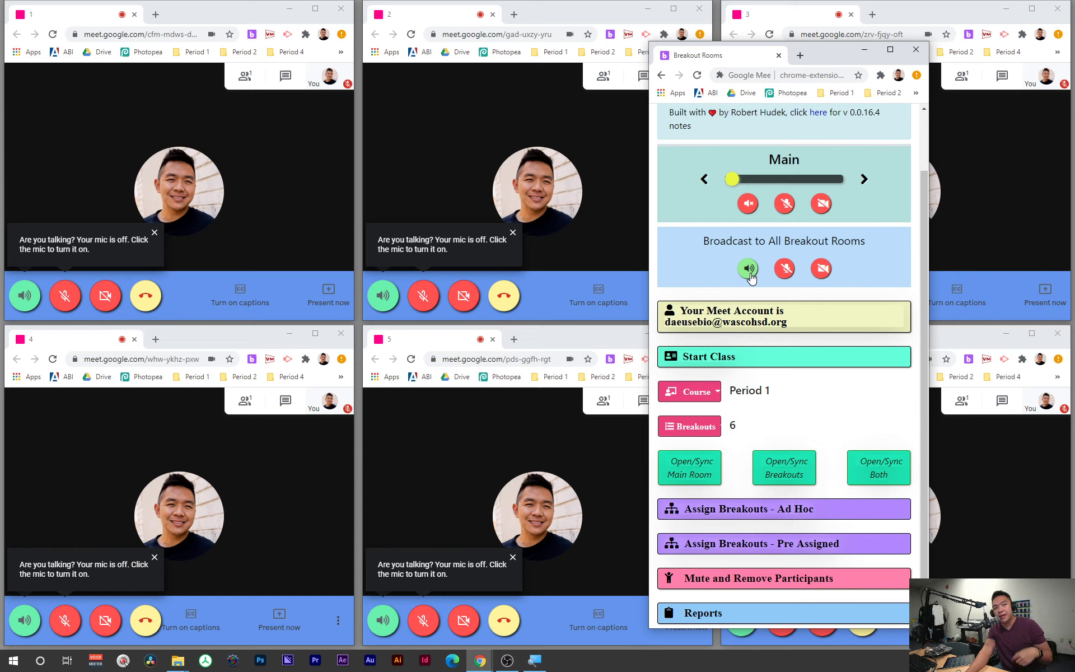
pyautogui.click(749, 270)
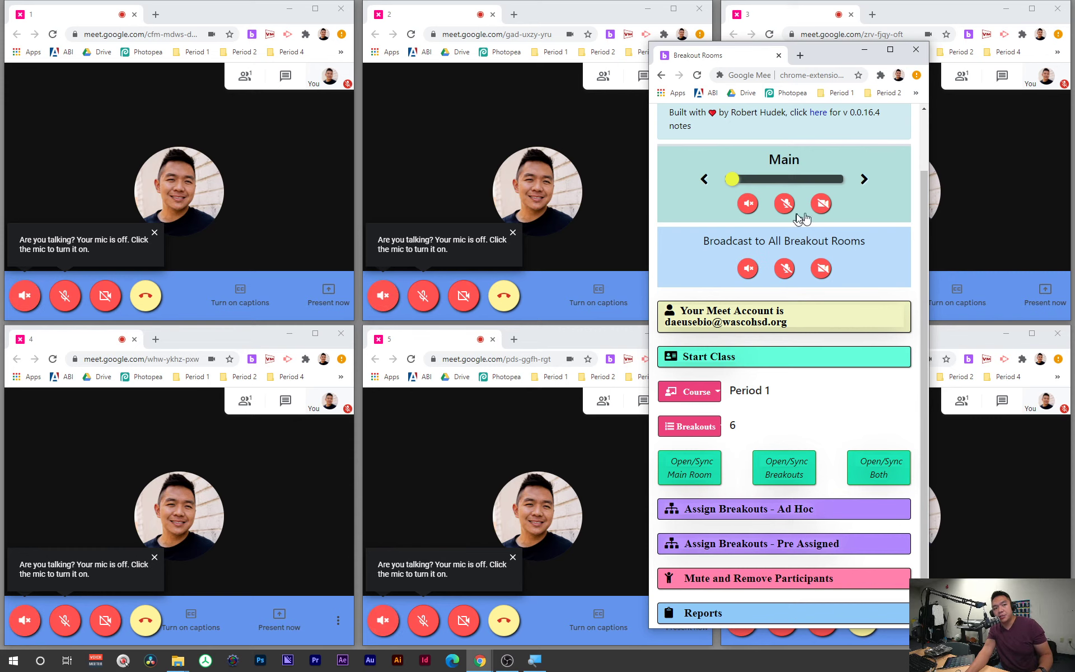
# Step: Step the room selector to room 3 and check its meeting's chat panel
pyautogui.click(865, 179)
pyautogui.click(864, 179)
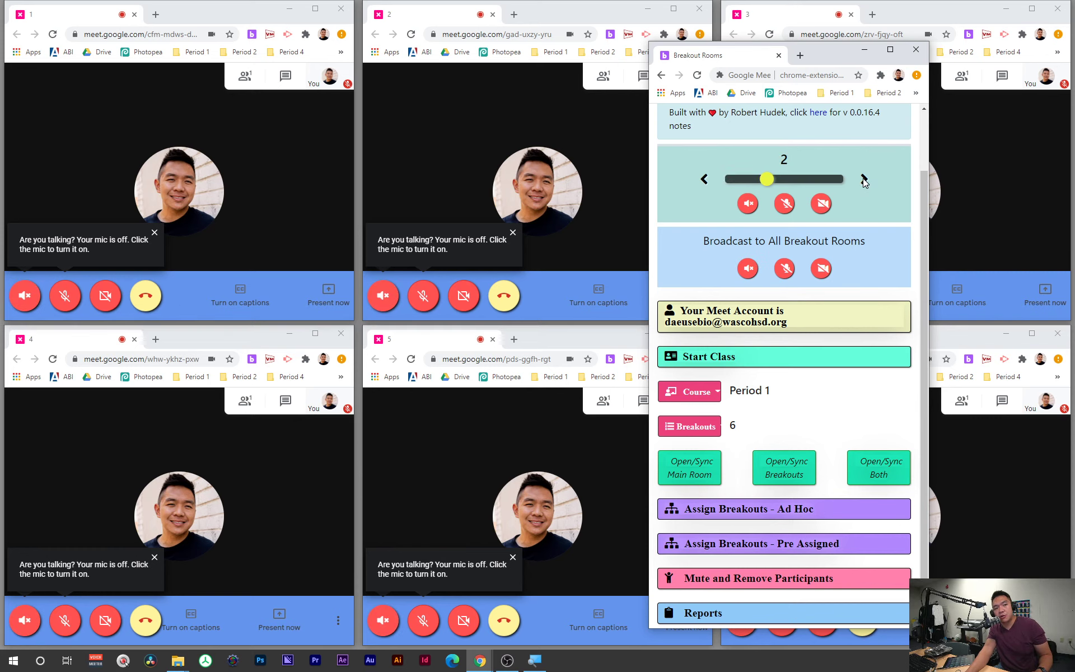
pyautogui.click(704, 180)
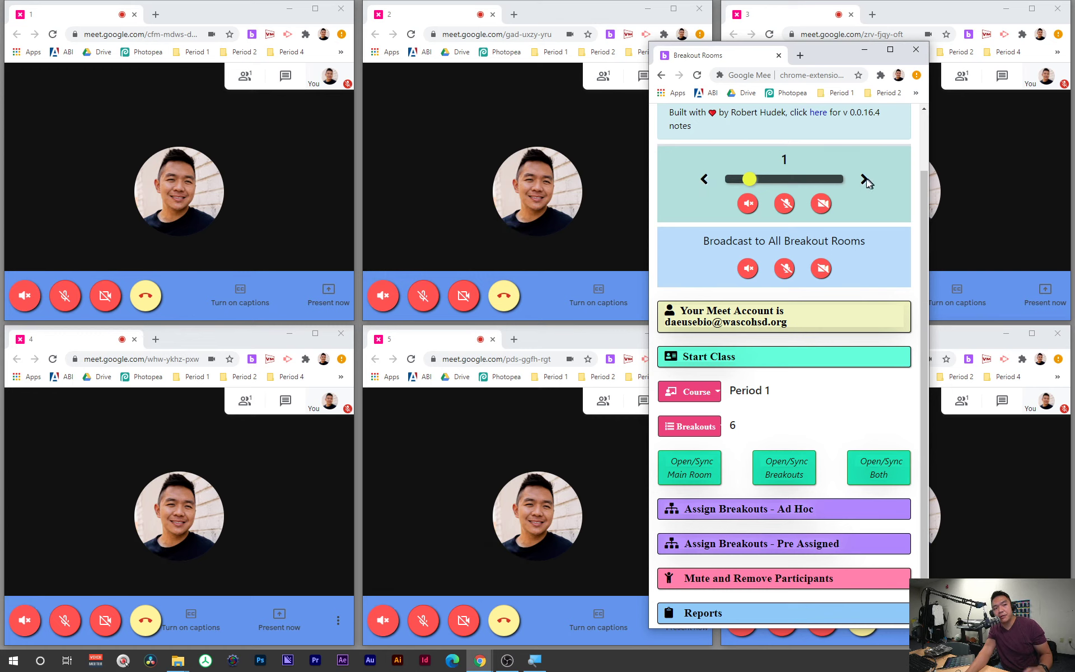
pyautogui.click(864, 180)
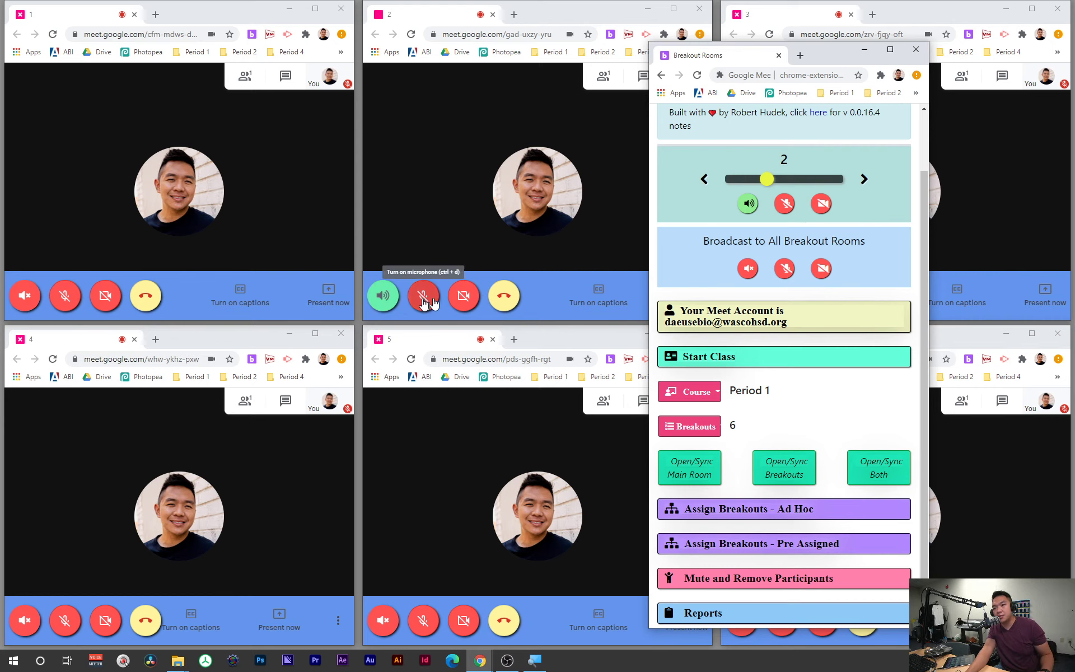
pyautogui.moveTo(824, 60); pyautogui.dragTo(475, 62)
pyautogui.click(514, 180)
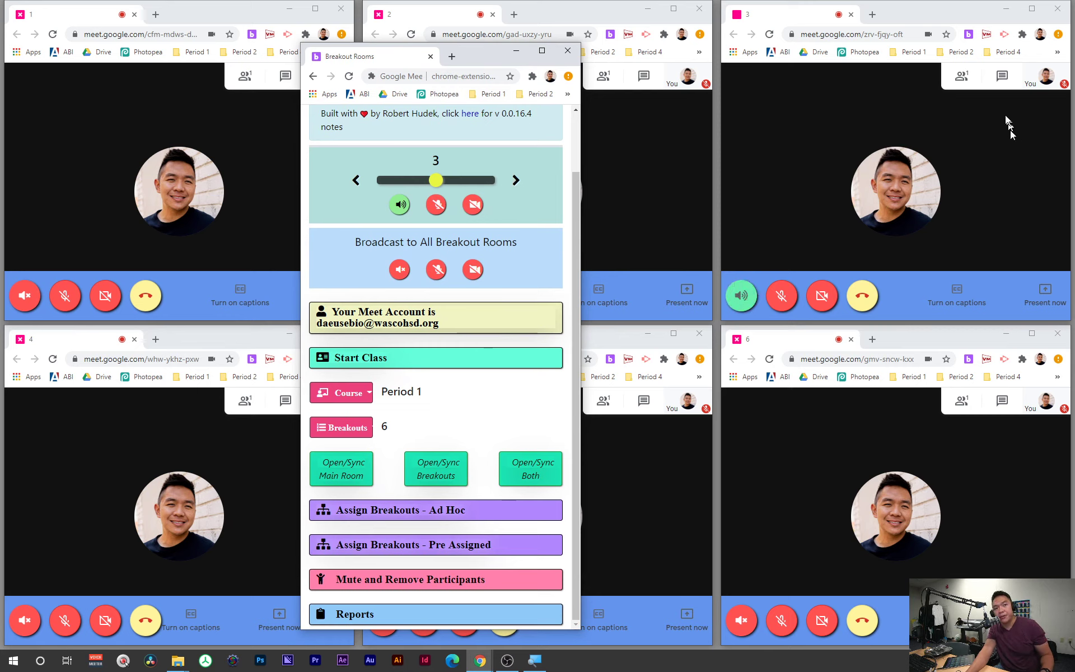
pyautogui.click(1002, 75)
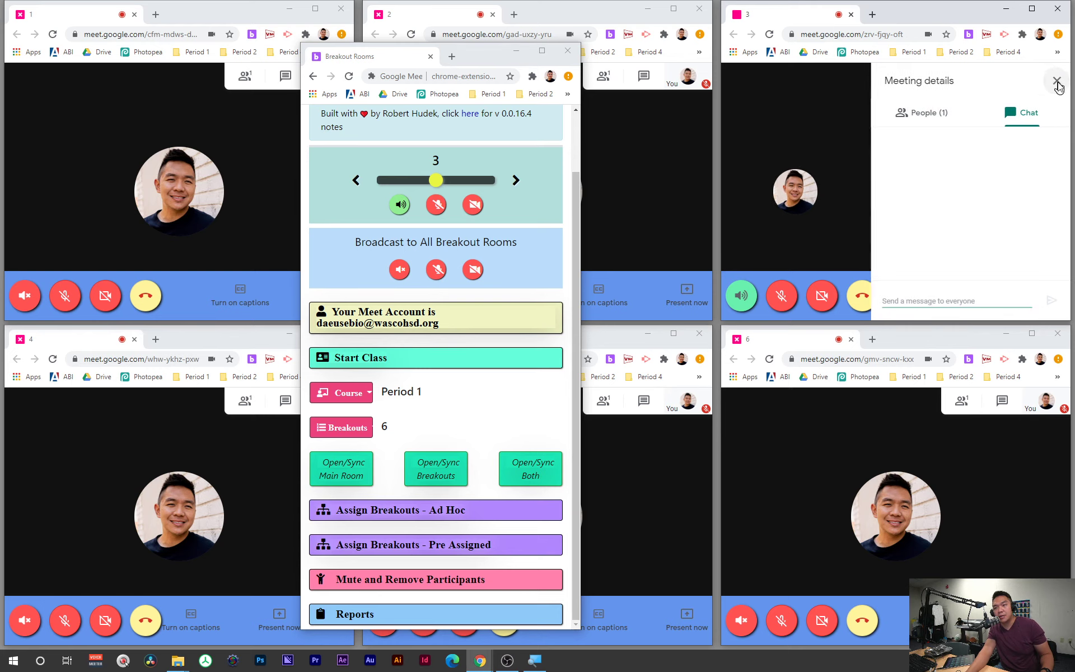
pyautogui.click(1057, 83)
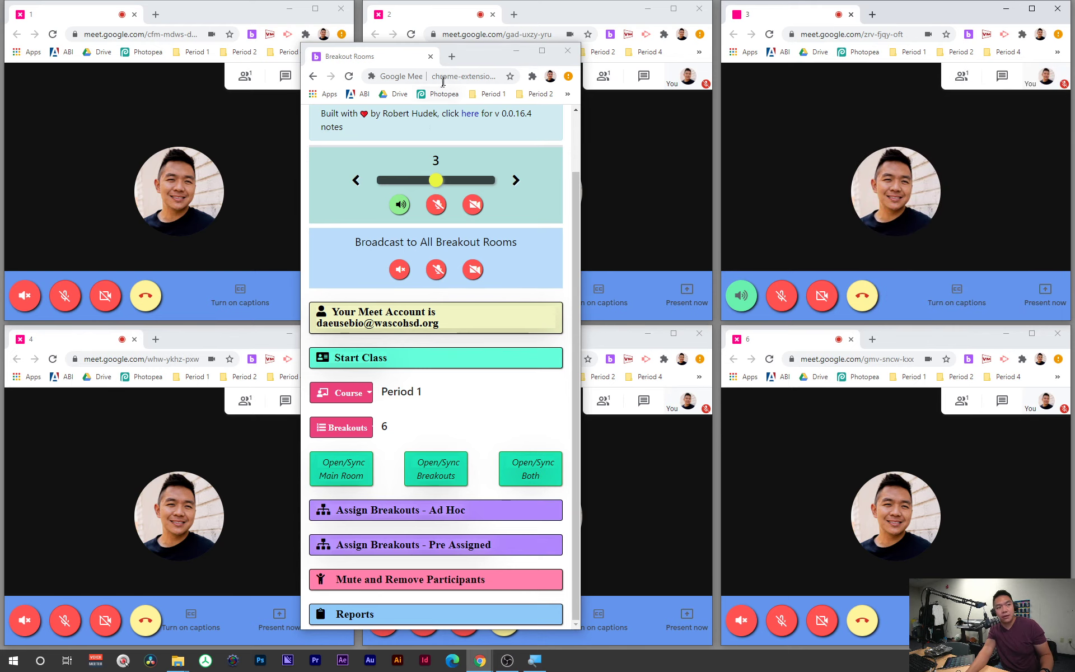
# Step: Broadcast the microphone on in all breakout rooms and move the controller off screen
pyautogui.moveTo(471, 68); pyautogui.dragTo(828, 68)
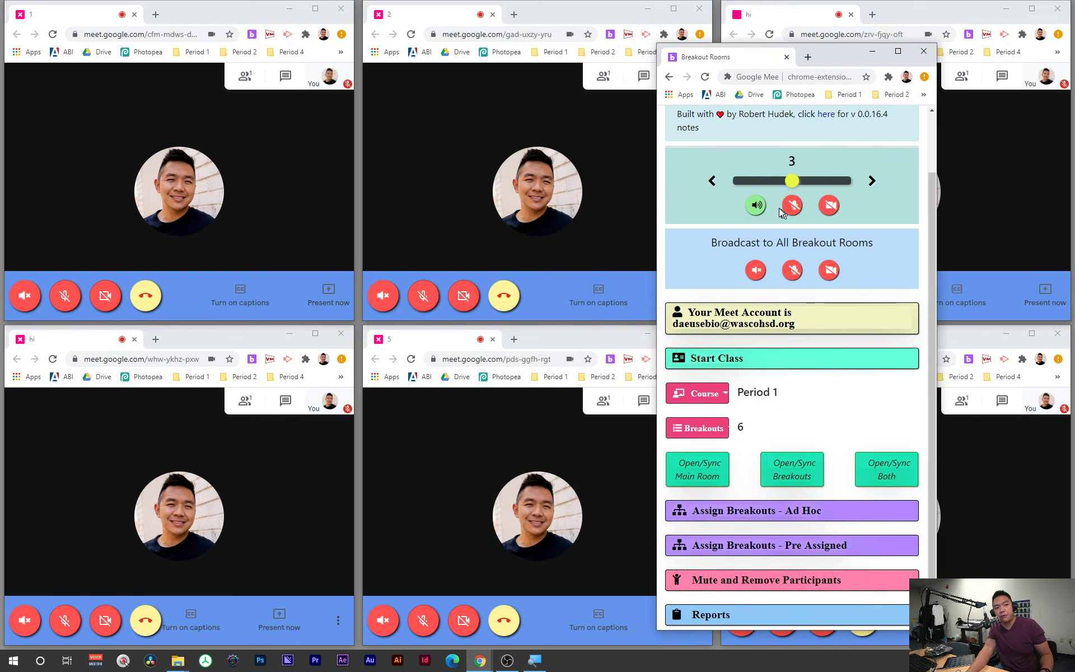
pyautogui.click(793, 272)
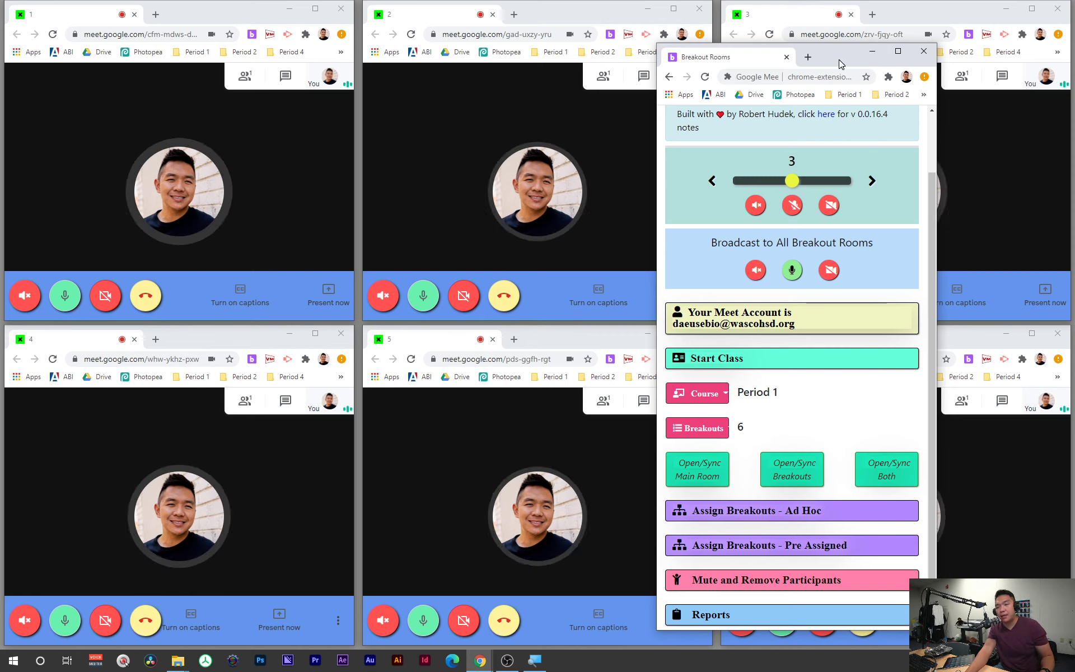
pyautogui.moveTo(839, 58); pyautogui.dragTo(1074, 66)
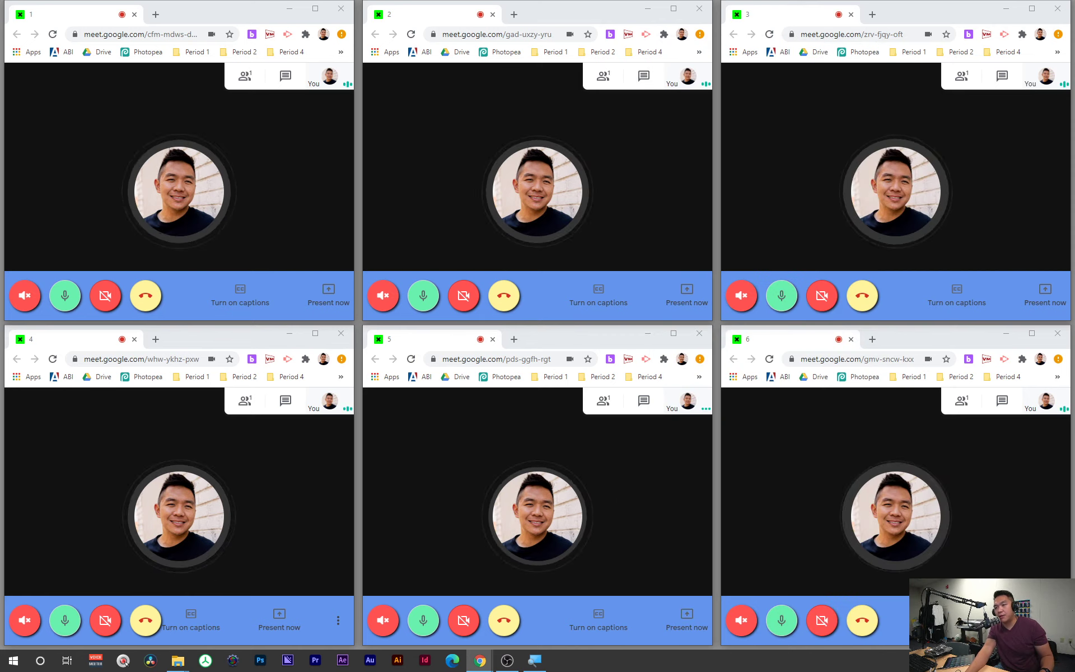
# Step: Close the six breakout windows (rooms 6, 5, 4, 1, 2, 3) and maximize the Main meeting
pyautogui.click(1057, 334)
pyautogui.click(699, 333)
pyautogui.click(341, 333)
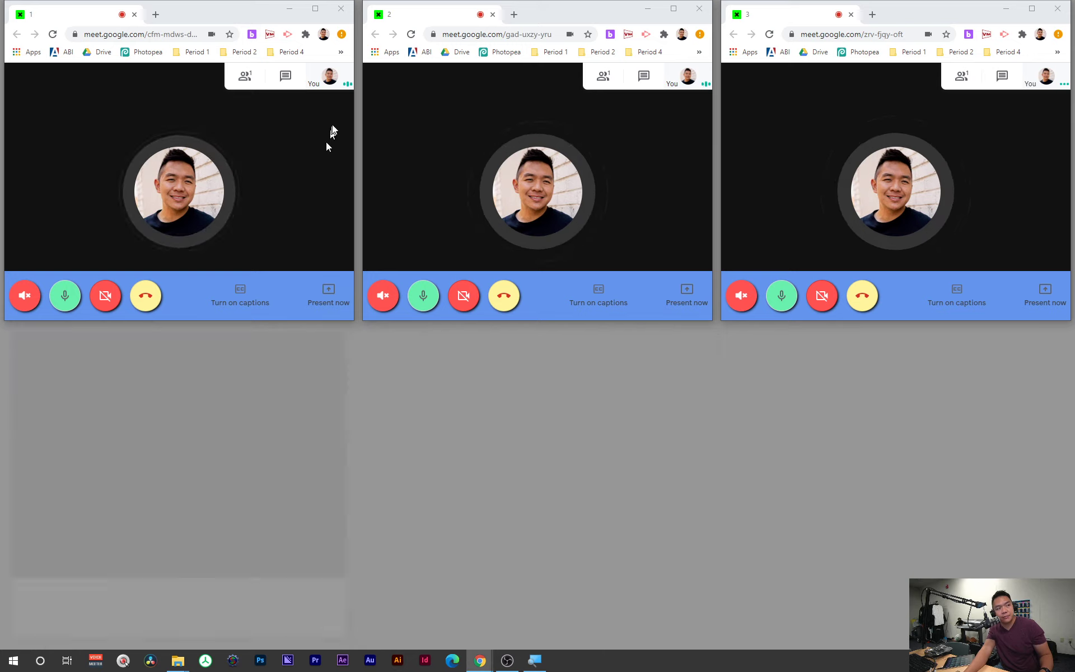
pyautogui.click(341, 8)
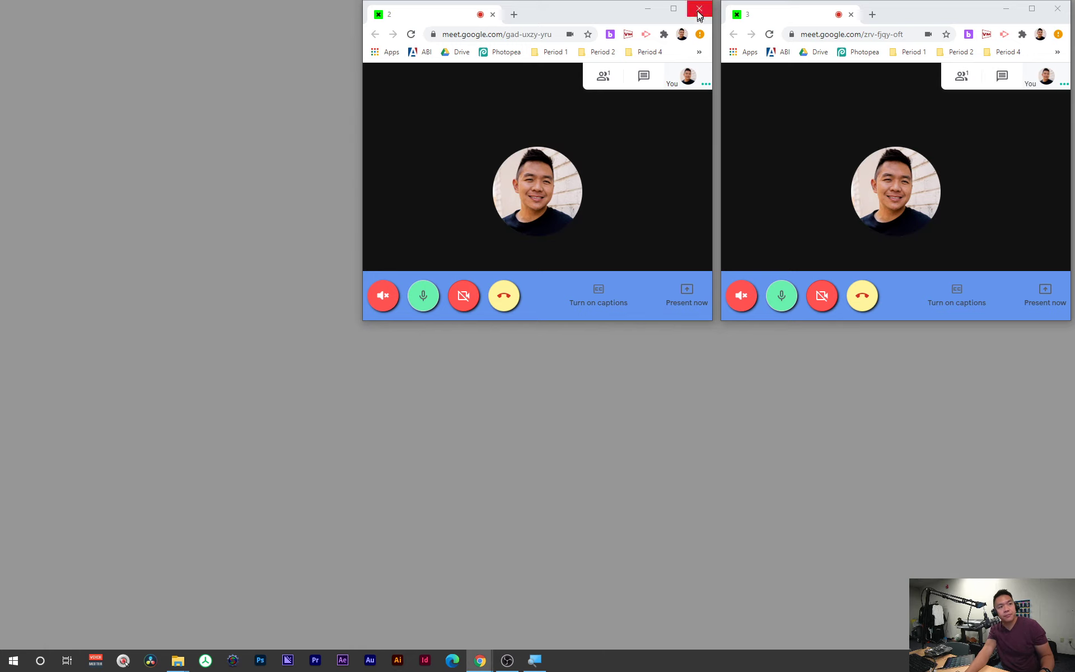
pyautogui.click(699, 8)
pyautogui.click(1058, 8)
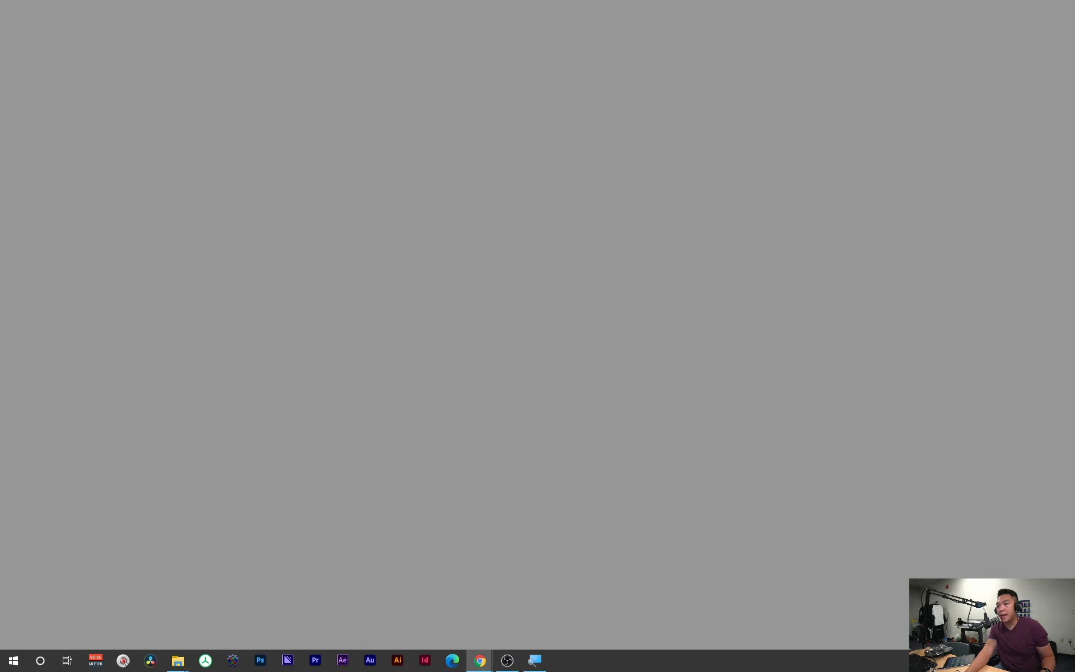
pyautogui.moveTo(1074, 147); pyautogui.dragTo(694, 0)
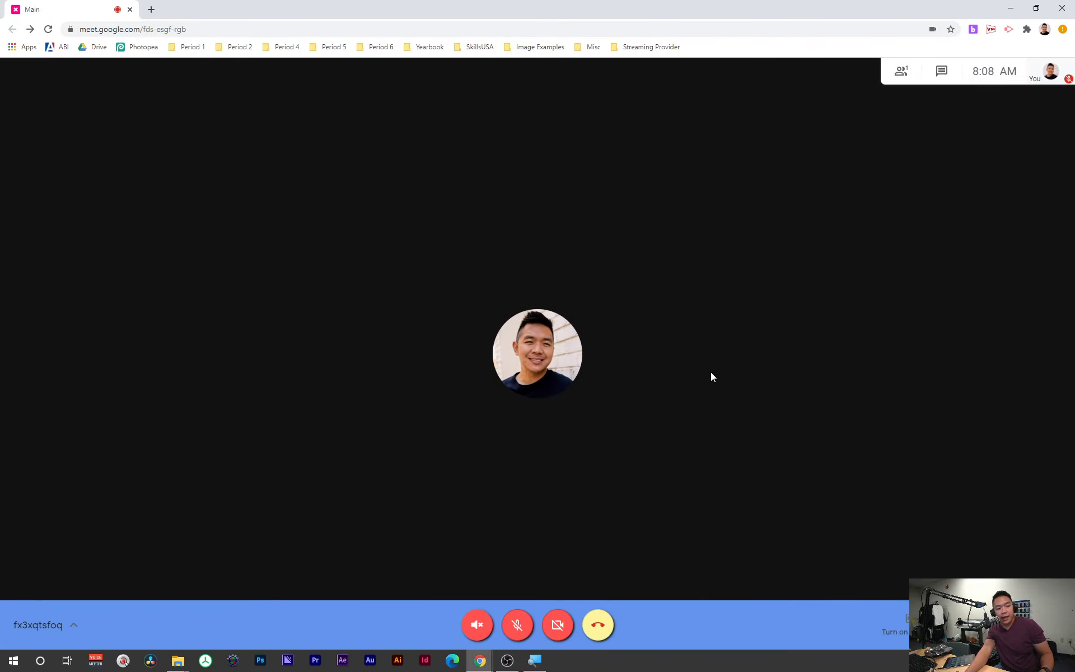